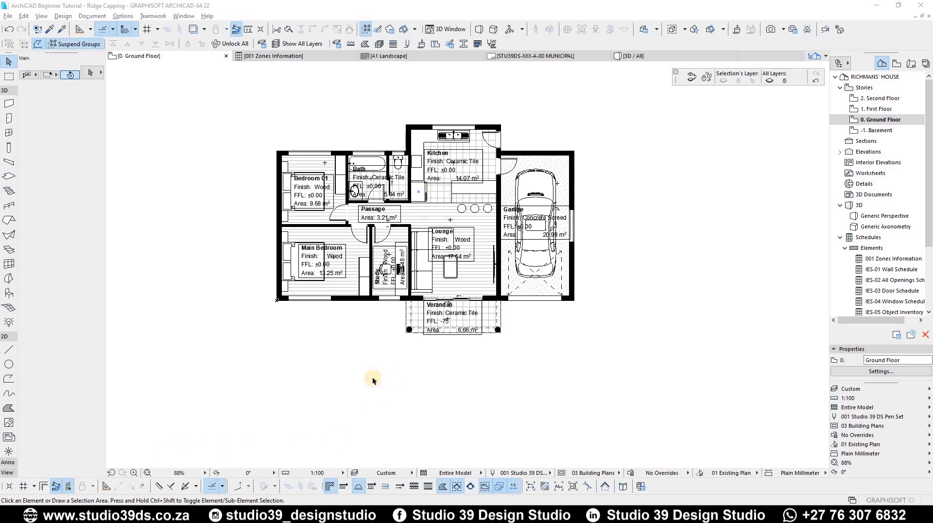
Examine the roofless house in the 3D perspective and return to the ground floor plan
scroll(383, 408, "down", 2)
key("F3")
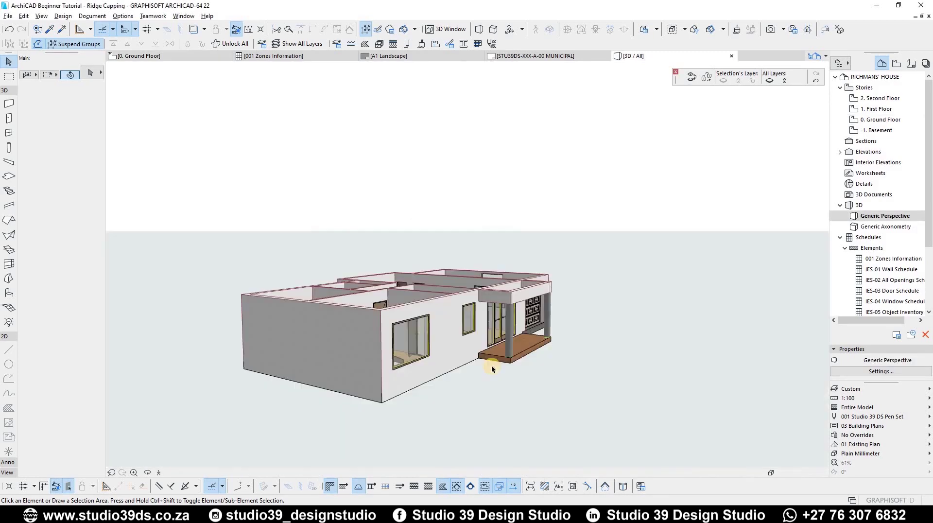
scroll(466, 307, "up", 3)
scroll(319, 319, "down", 5)
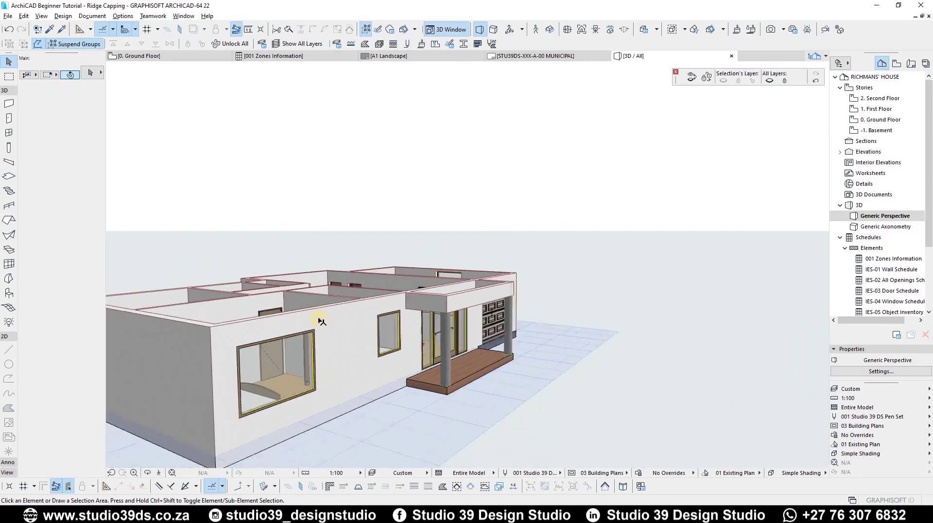
middle_click_drag(395, 327, 331, 390, "shift")
key("F2")
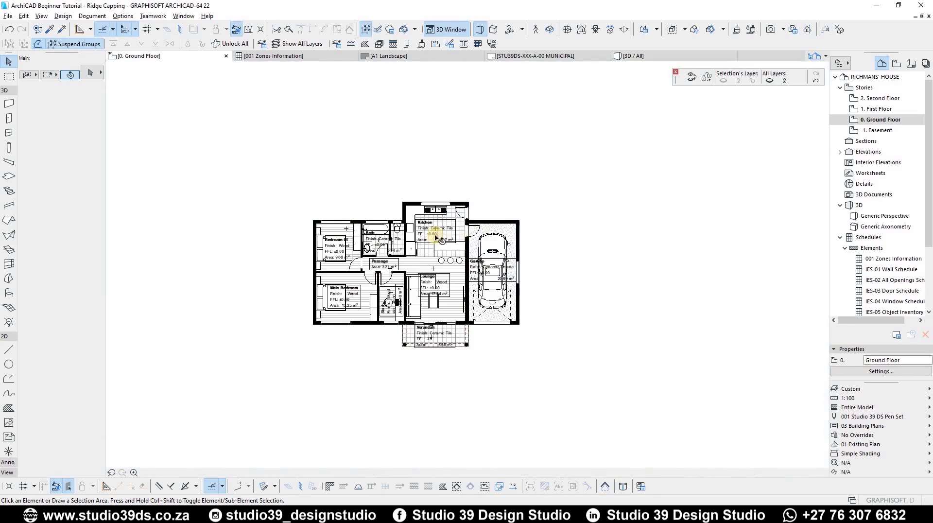
Inspect the room layout and the Lounge zone on the ground floor plan, then clear the selection
scroll(481, 321, "up", 4)
left_click(498, 327)
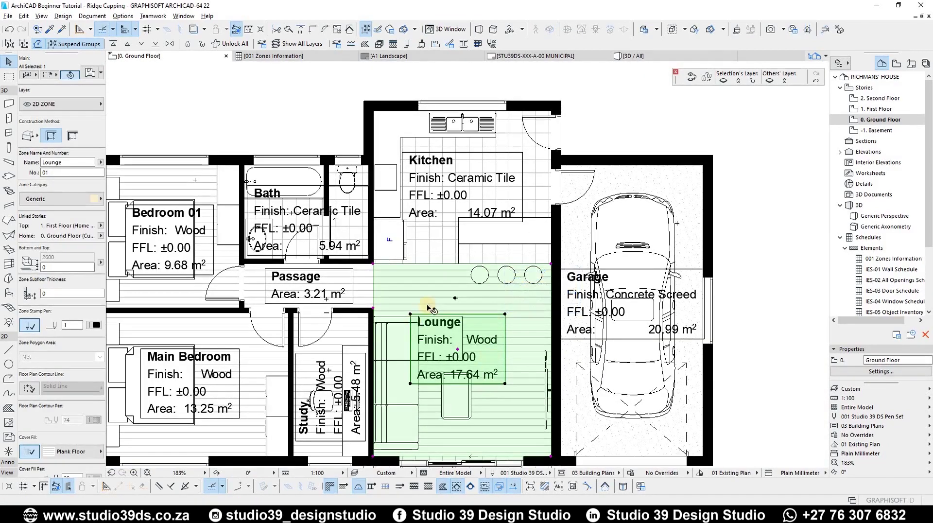
scroll(419, 314, "down", 4)
scroll(442, 329, "up", 7)
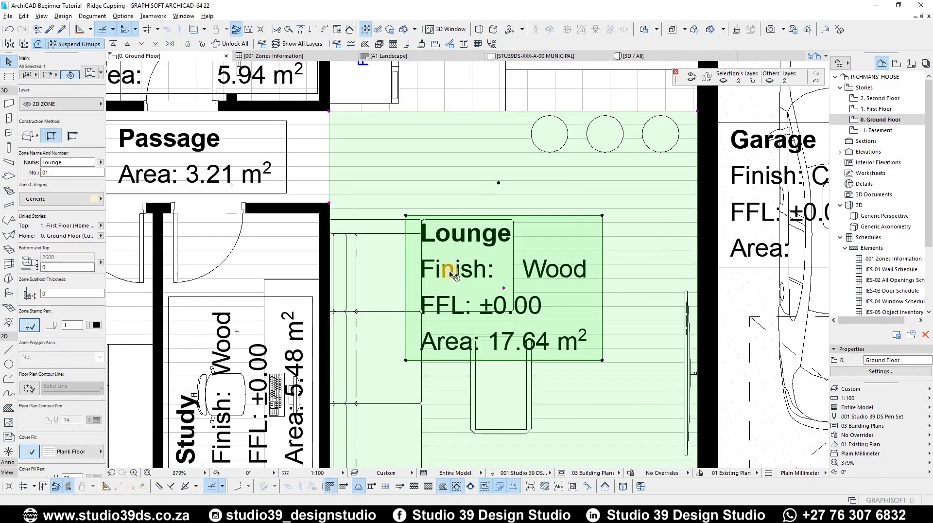
scroll(447, 281, "down", 5)
scroll(474, 286, "up", 7)
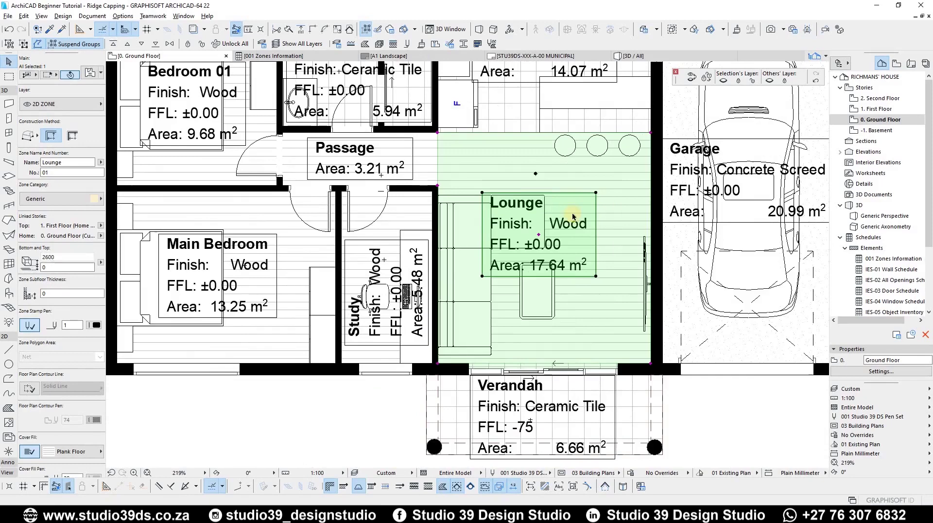
scroll(472, 286, "down", 4)
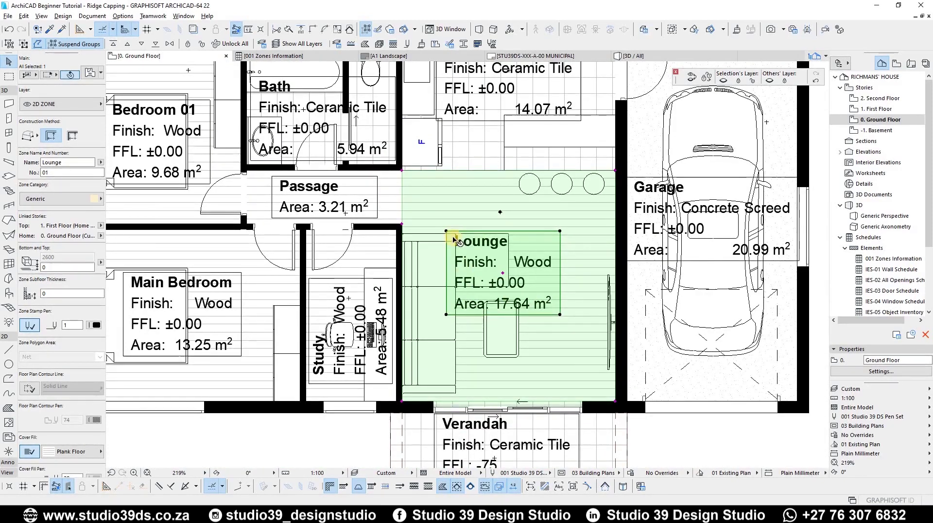
scroll(449, 243, "down", 4)
left_click(527, 393)
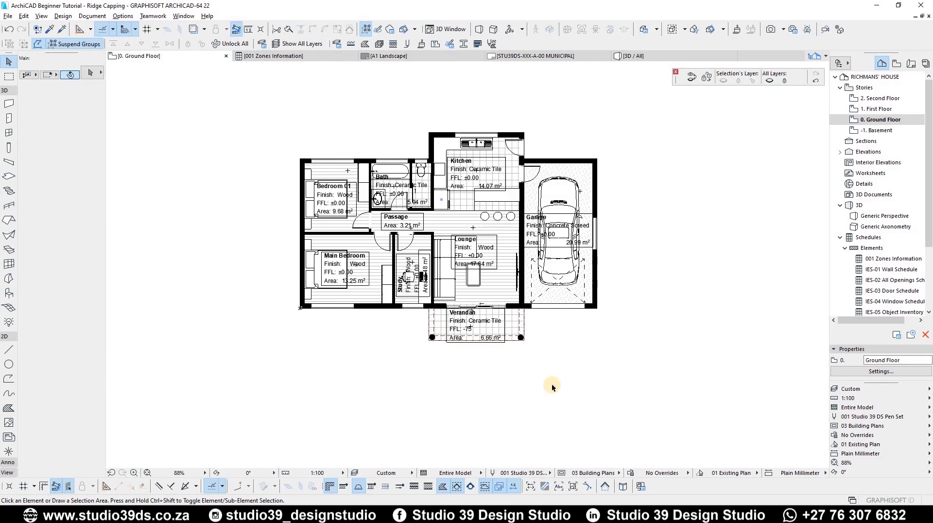
Examine the open wall tops and the verandah beams in 3D from several angles, then return to the ground floor plan
key("F3")
middle_click_drag(483, 174, 344, 295, "shift")
scroll(414, 319, "up", 2)
middle_click_drag(414, 322, 503, 264)
scroll(502, 268, "down", 2)
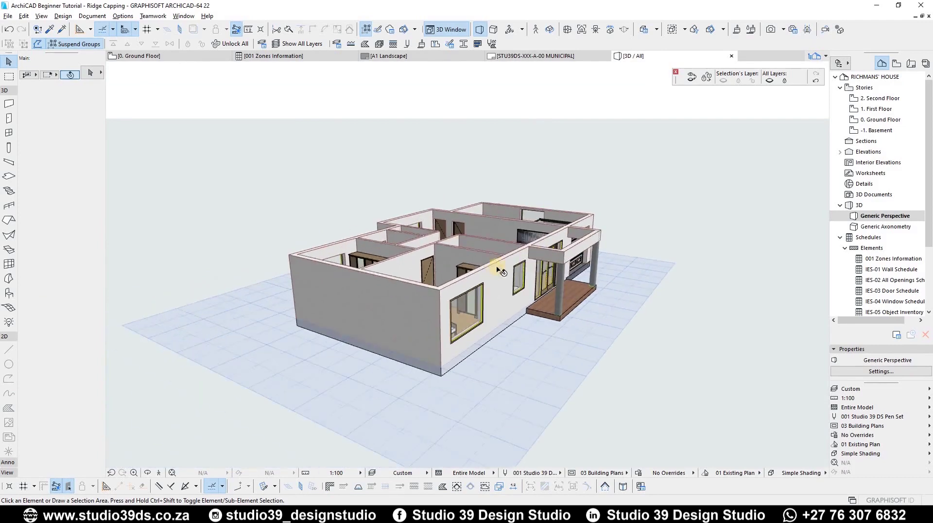
middle_click_drag(396, 293, 597, 246, "shift")
scroll(611, 240, "up", 2)
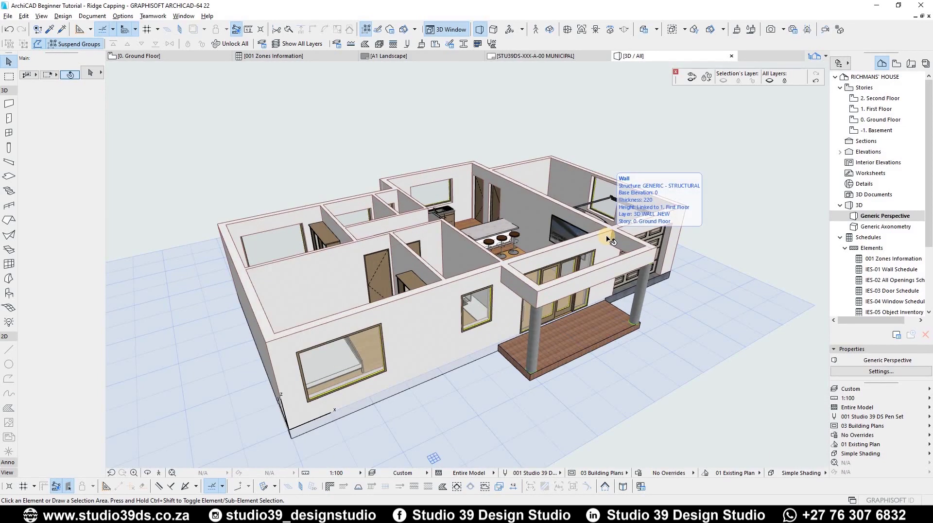
left_click(611, 240)
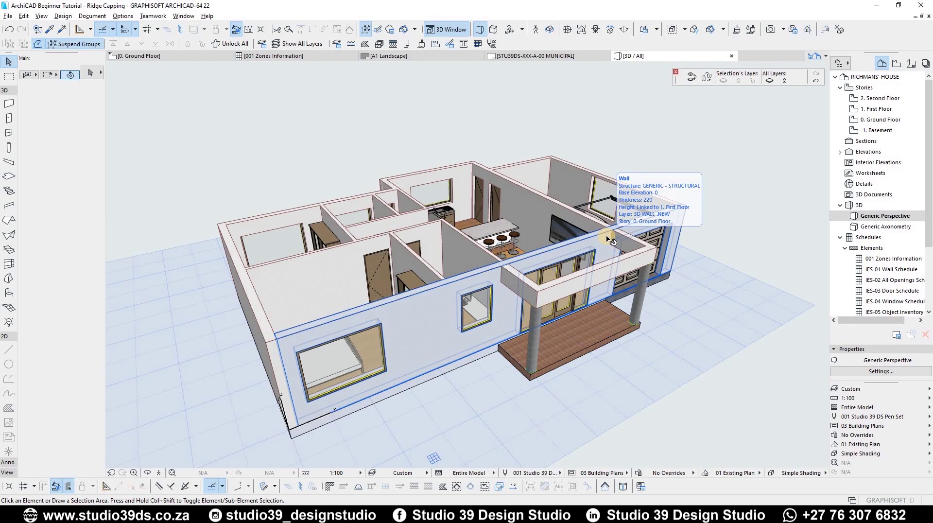
key("Escape")
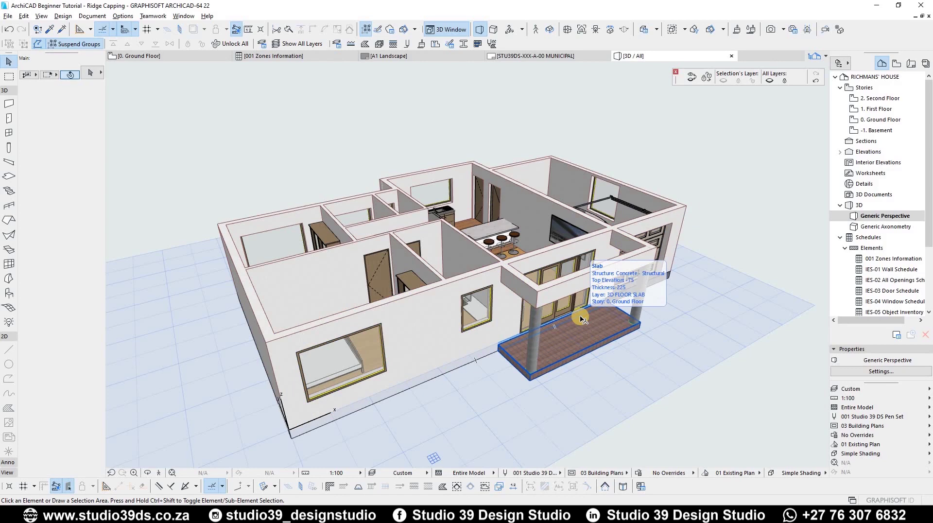
key("F2")
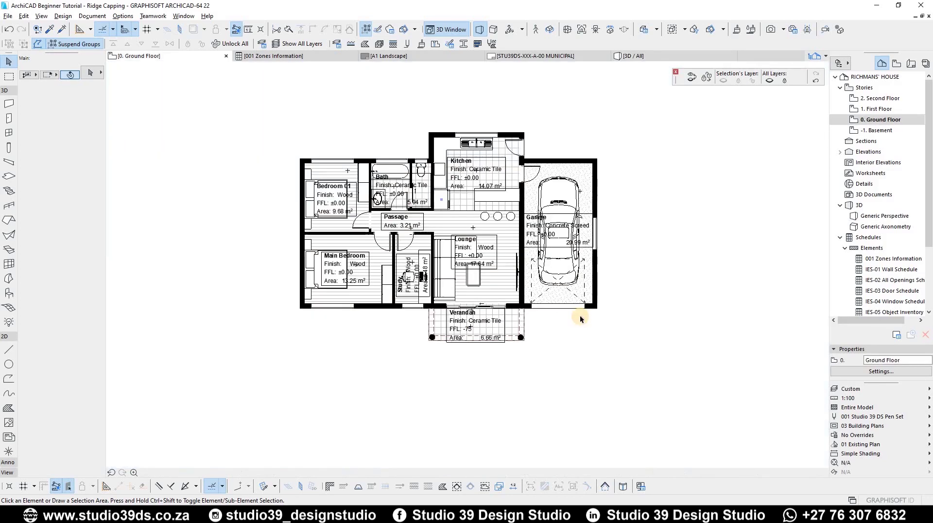
Activate the Roof tool with the multi-plane geometry and open its default settings
scroll(399, 184, "down", 3)
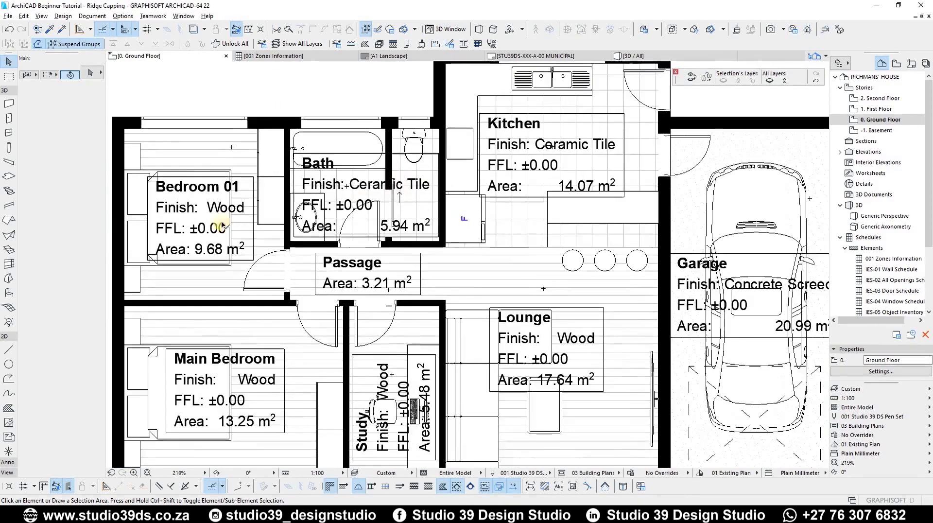
left_click(8, 222)
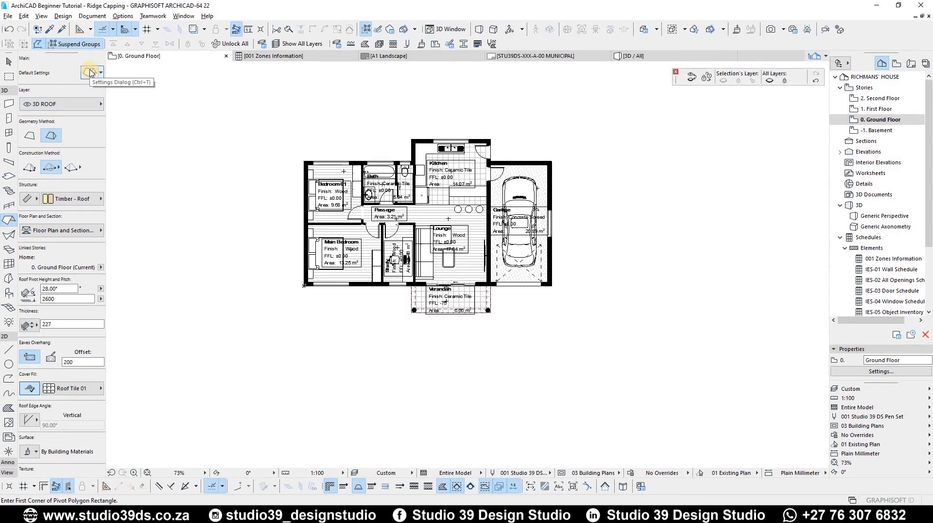
left_click(118, 149)
key("ctrl+t")
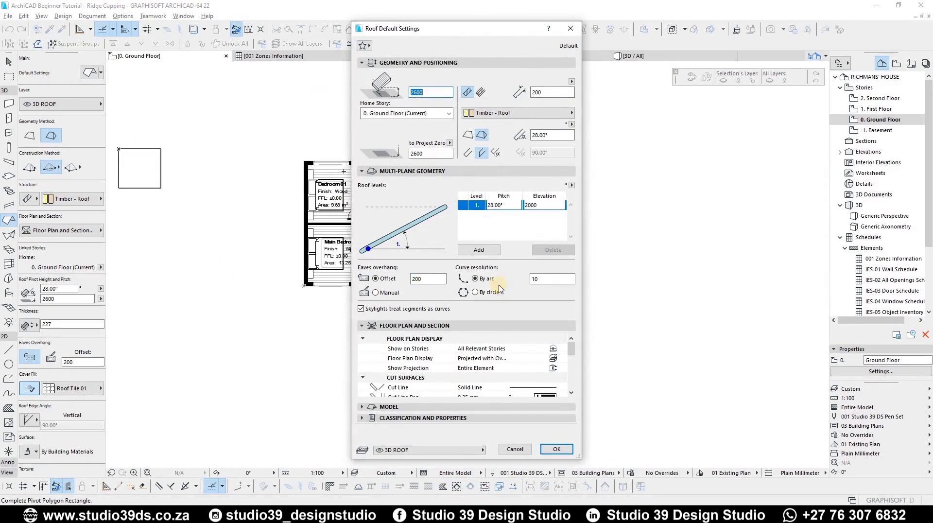
Review the roof's default pivot height, thickness, pitch, edge angle and eaves overhang offset
left_click(415, 93)
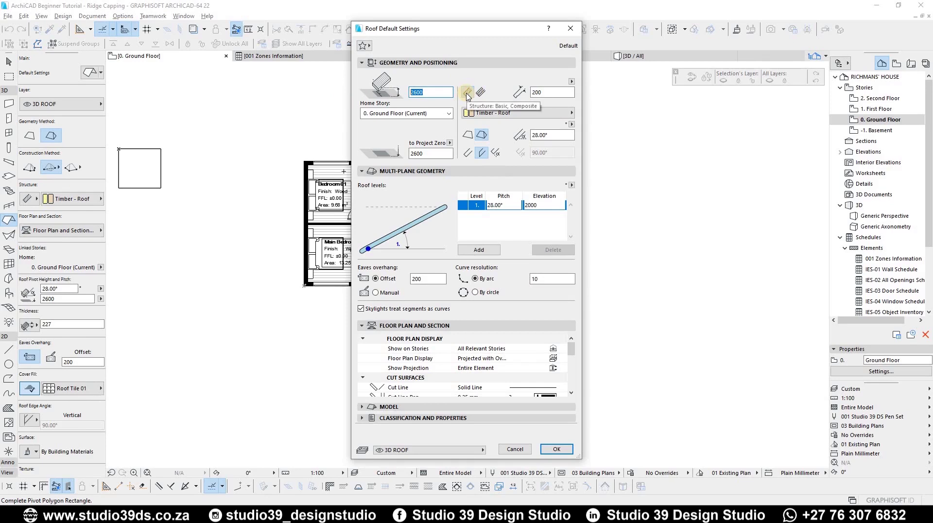
key("Tab")
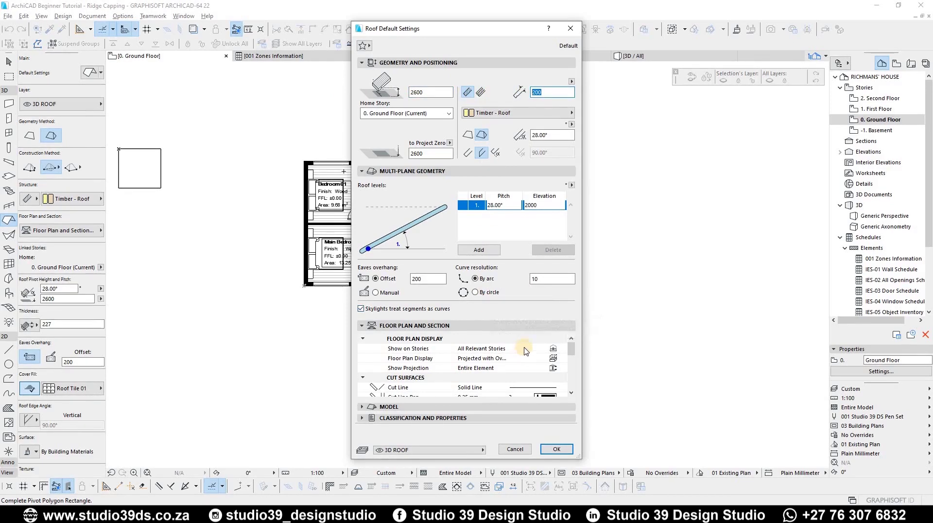
key("Tab")
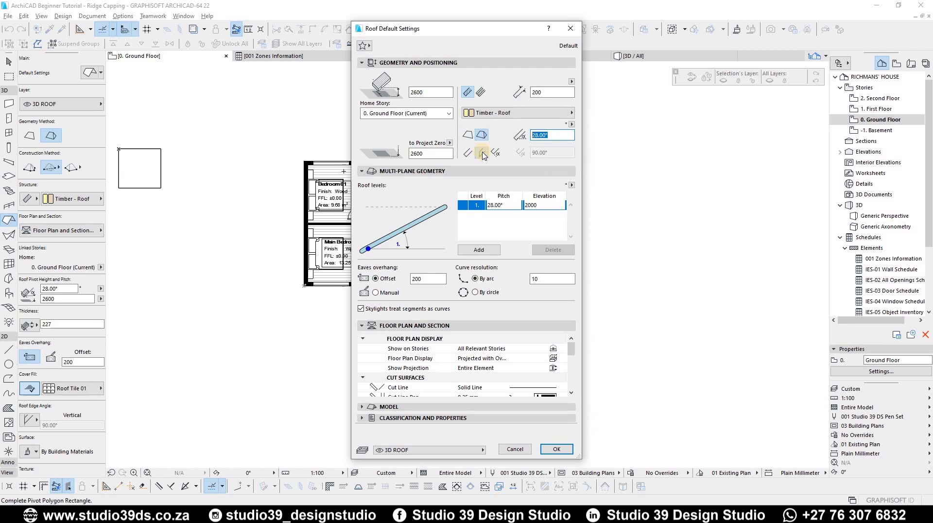
left_click(482, 153)
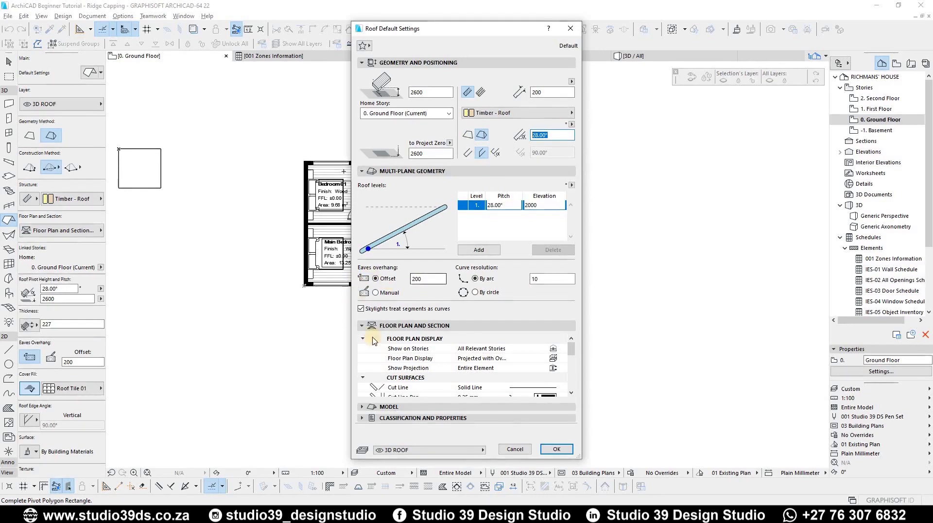
double_click(416, 280)
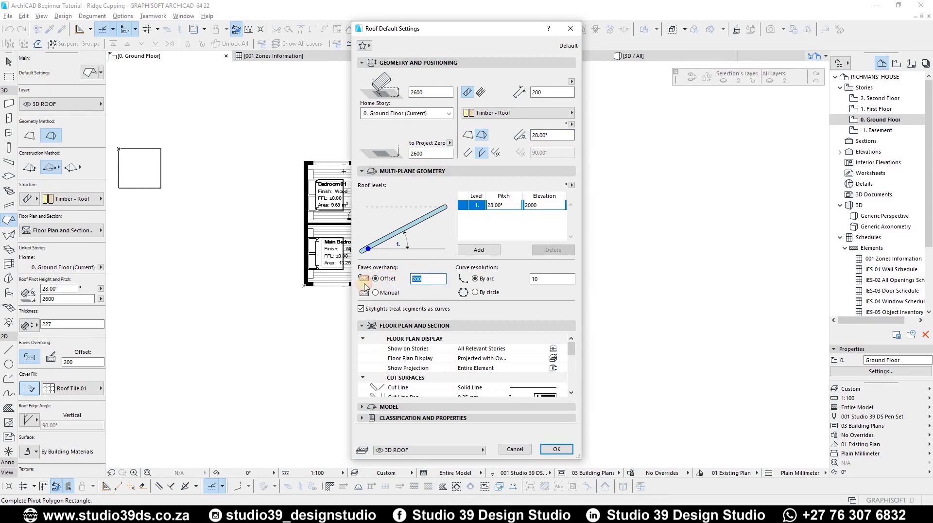
left_click(383, 280)
Review the pen choices for the roof's cut line, uncut line and overhead line
left_click_drag(573, 353, 572, 362)
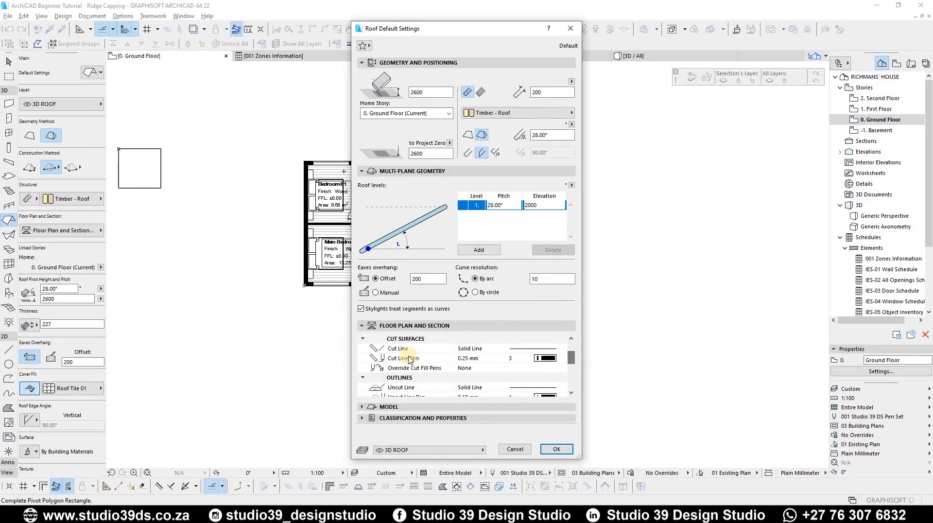
left_click(560, 363)
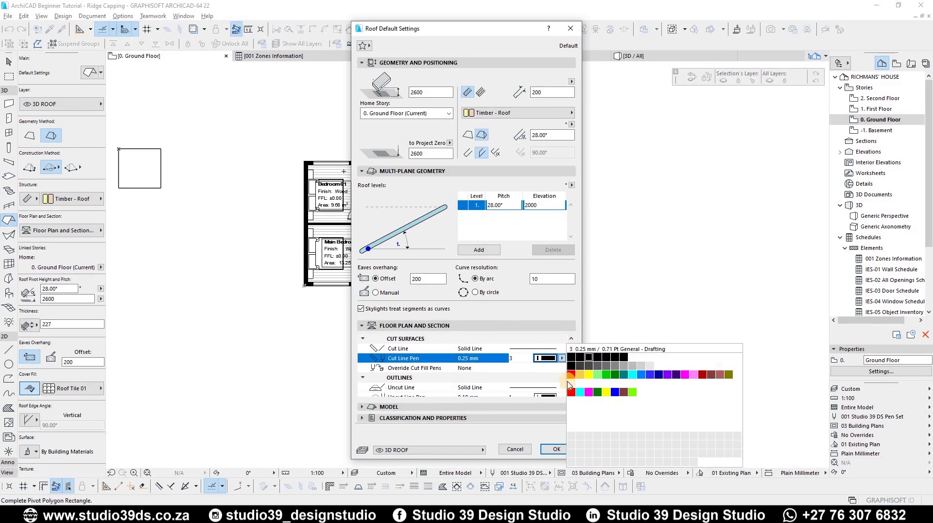
left_click(566, 368)
scroll(567, 368, "down", 2)
scroll(562, 368, "up", 1)
left_click(563, 368)
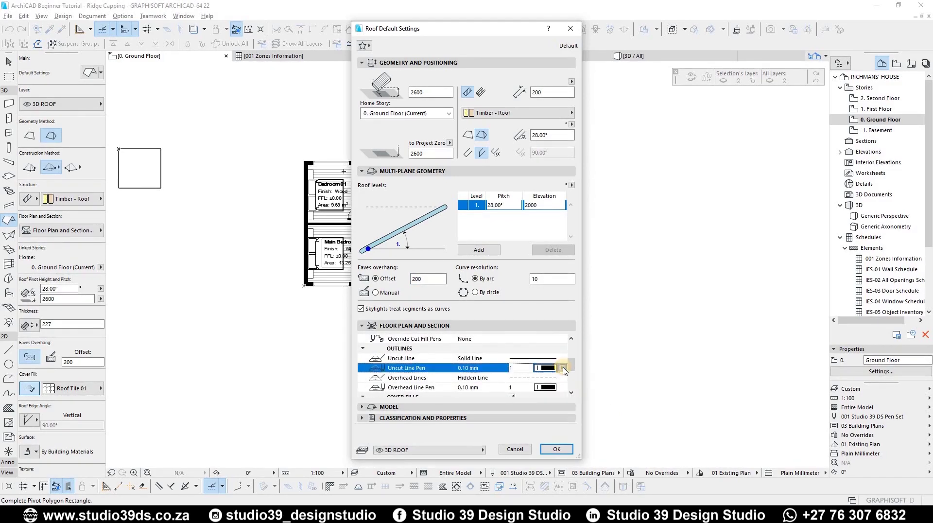
left_click(564, 370)
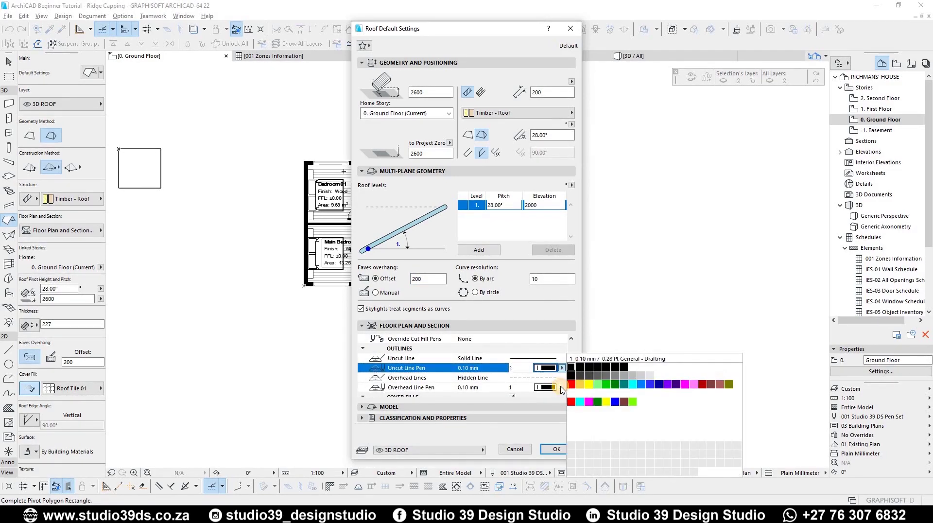
left_click(563, 389)
left_click(562, 388)
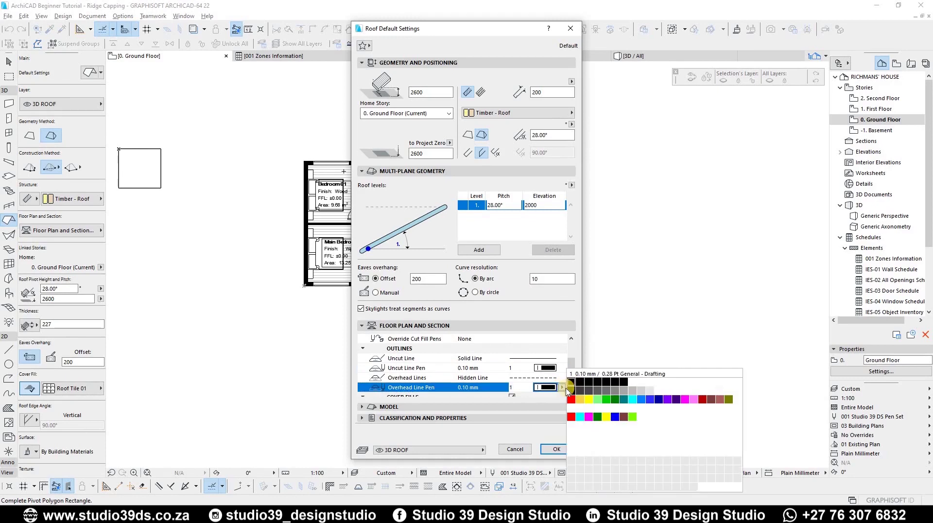
left_click(569, 369)
Review the roof's cover fill pen and fill patterns, accept the default settings and cancel the rectangle started beside the plan
left_click_drag(574, 370, 573, 377)
left_click(562, 379)
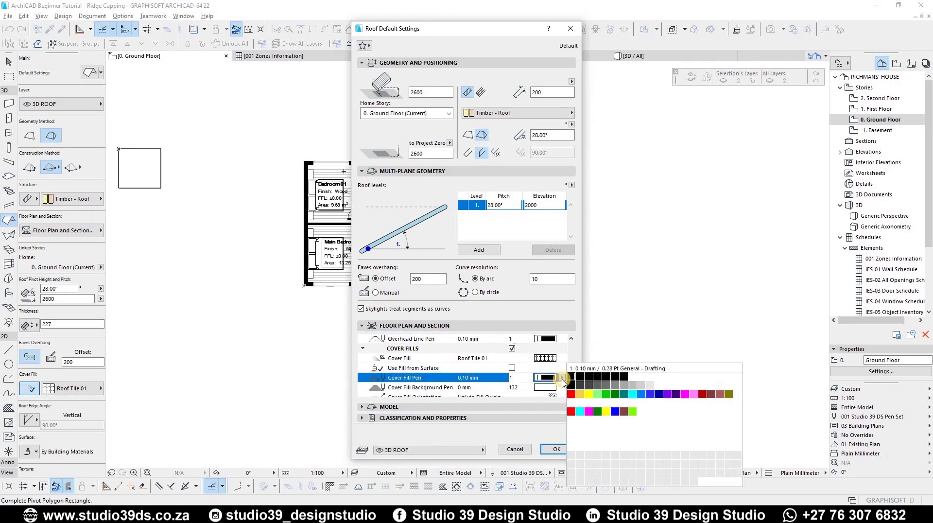
left_click(563, 379)
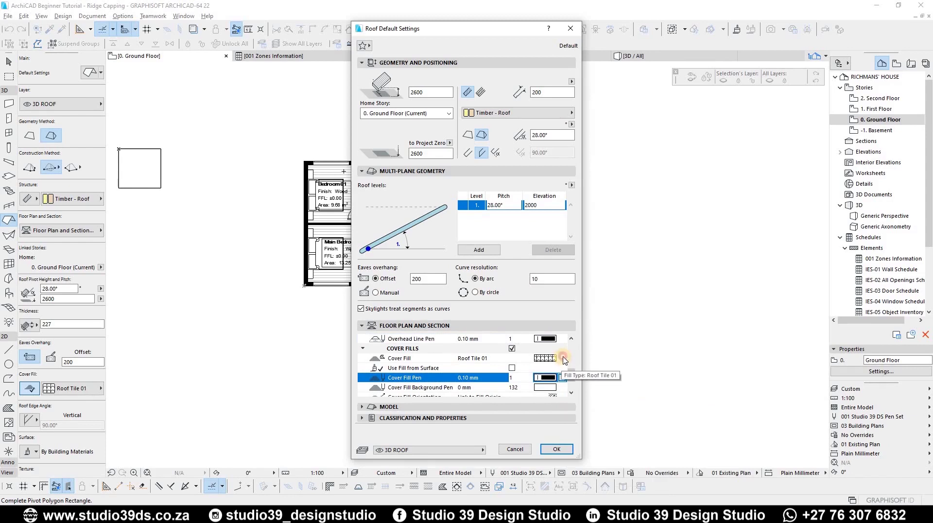
left_click(563, 359)
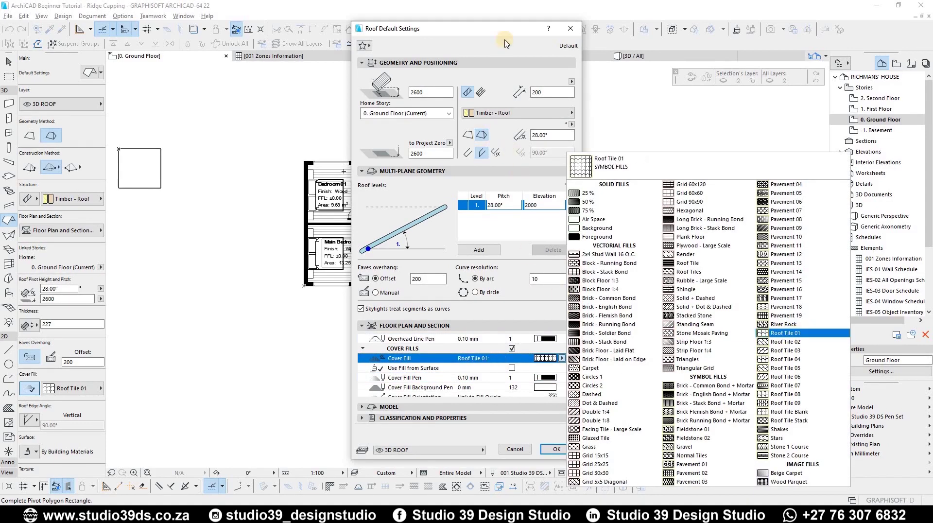
left_click(489, 30)
left_click(557, 449)
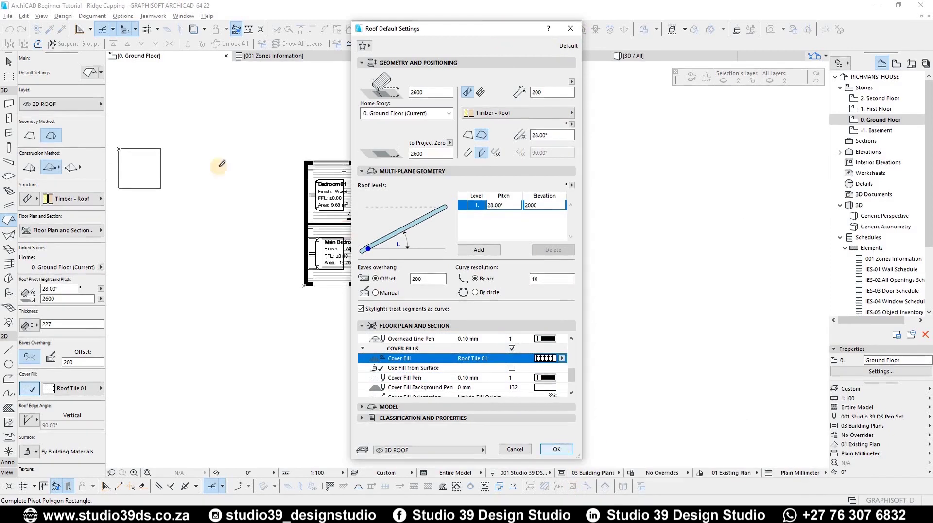
key("Escape")
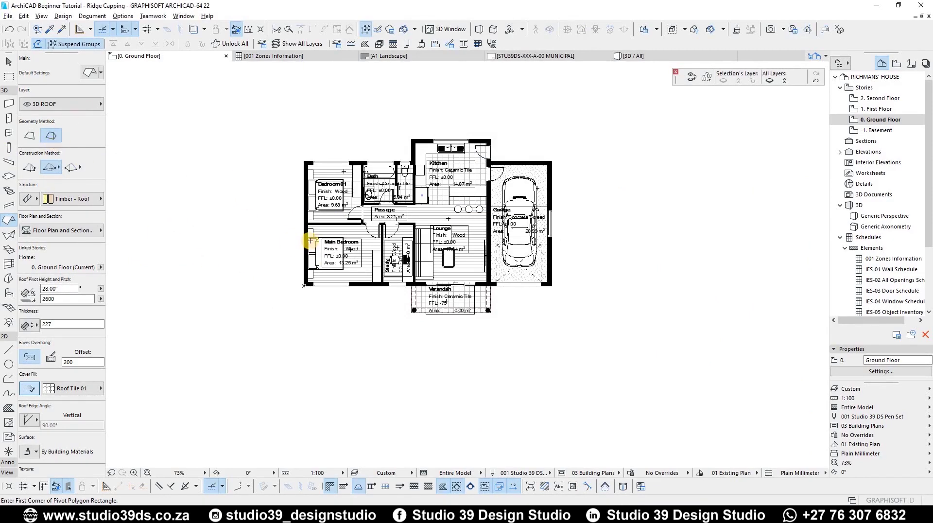
Draw a rectangular multi-plane hip roof over the main house, from the Main Bedroom's outer corner to the Garage's diagonally opposite outer corner
scroll(298, 305, "up", 4)
left_click(298, 333)
scroll(564, 250, "down", 3)
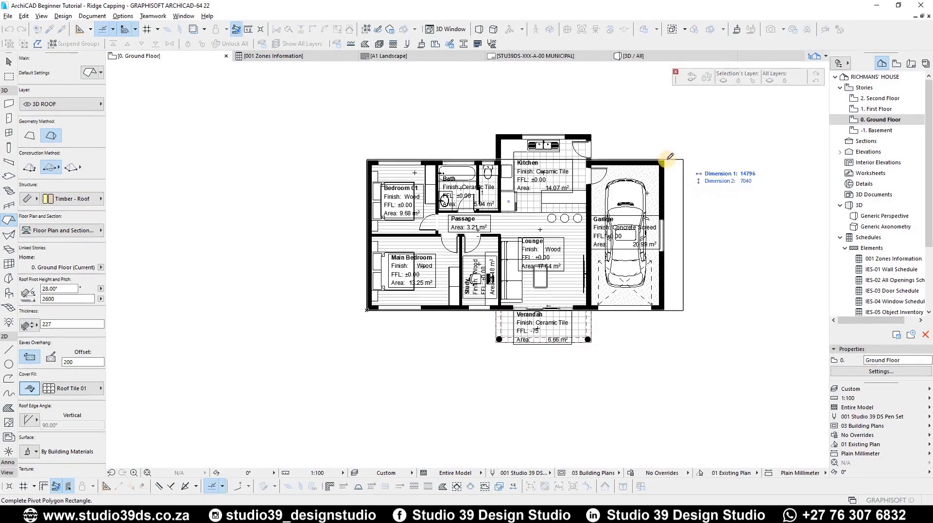
left_click(670, 157)
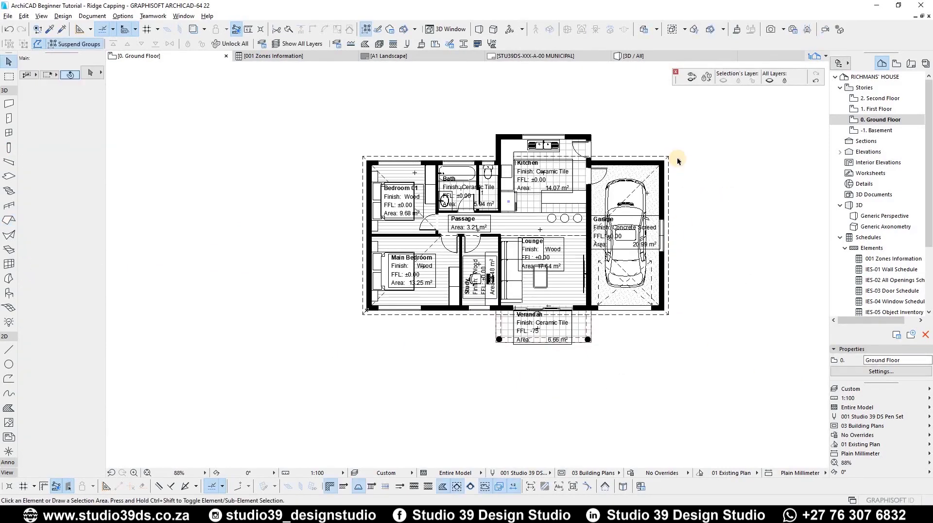
Examine the new hip roof in 3D, including how it meets the kitchen projection and the verandah
key("F3")
scroll(515, 200, "down", 2)
middle_click_drag(826, 204, 598, 267, "shift")
scroll(612, 300, "up", 3)
middle_click_drag(436, 292, 603, 290, "shift")
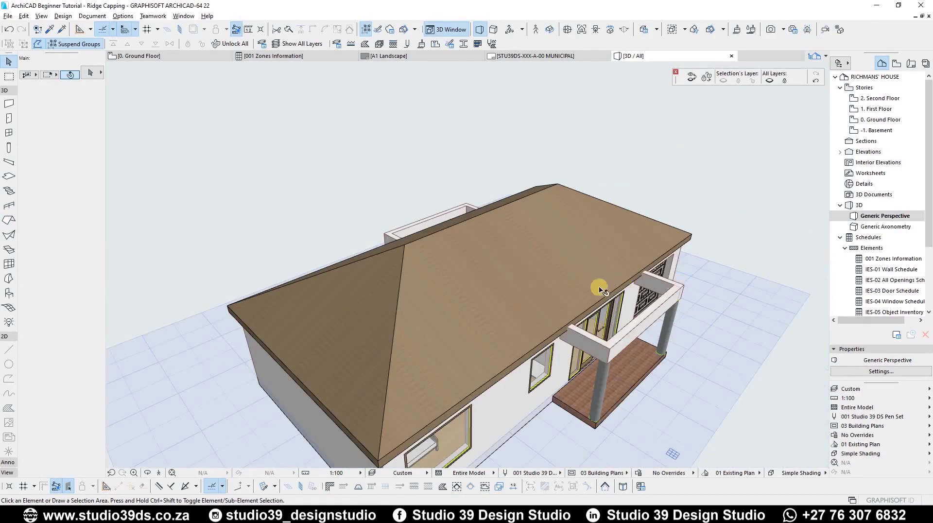
scroll(602, 290, "up", 3)
scroll(531, 316, "down", 4)
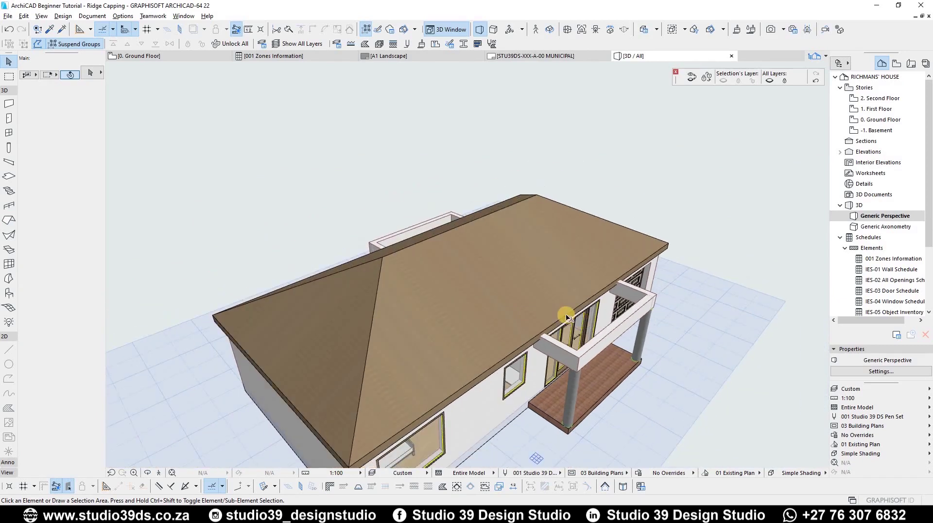
Add a rectangle to the hip roof's polygon on the ground floor plan so the roof extends over the whole Verandah
key("F2")
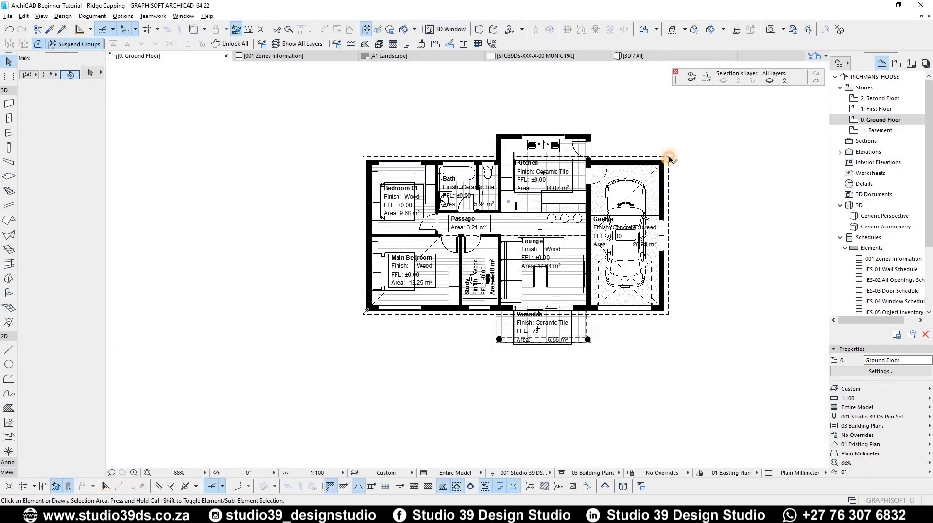
left_click(670, 158)
scroll(663, 323, "up", 5)
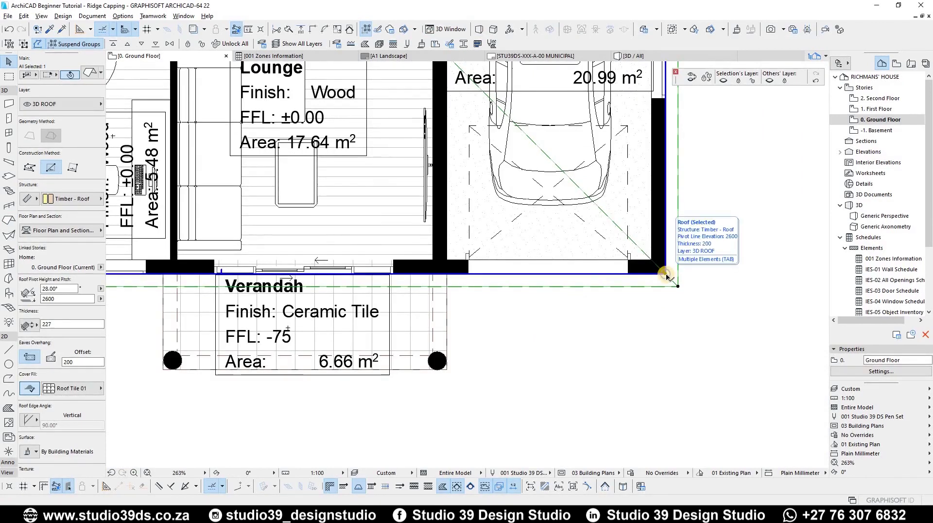
left_click(666, 275)
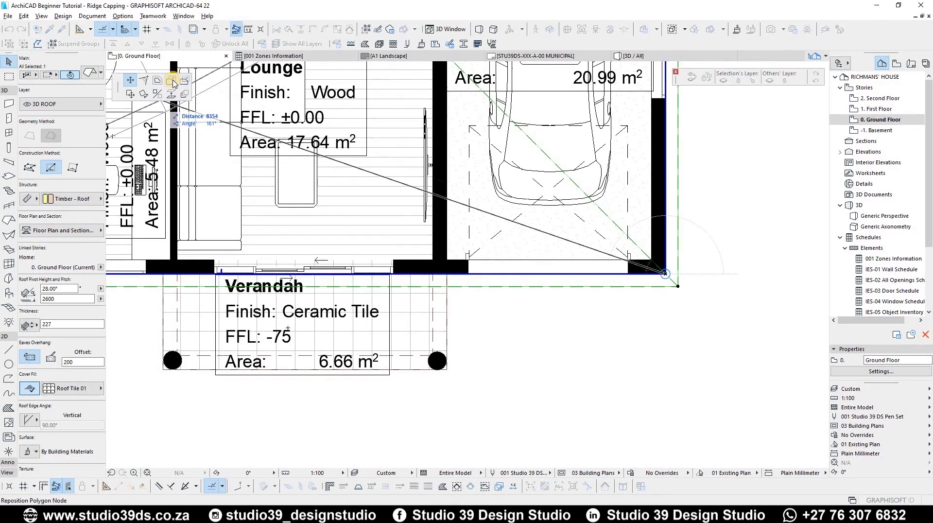
left_click(173, 82)
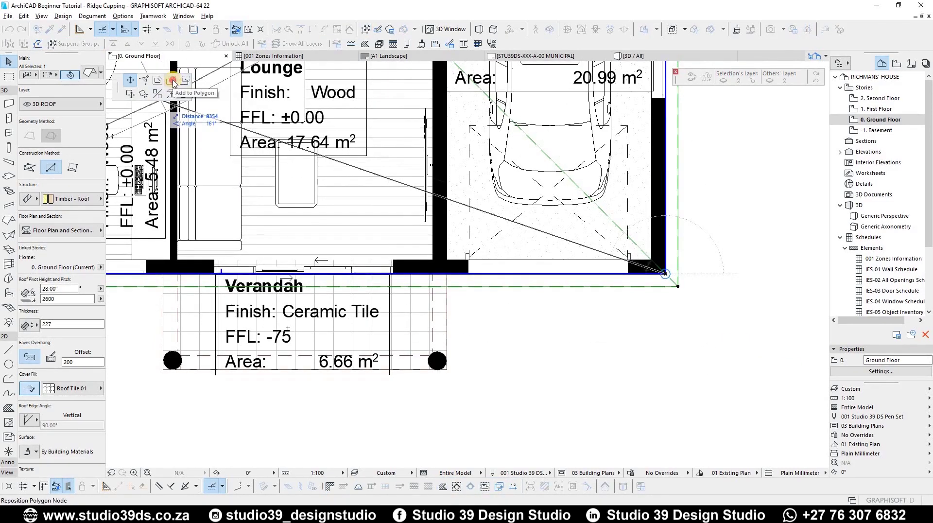
left_click(163, 369)
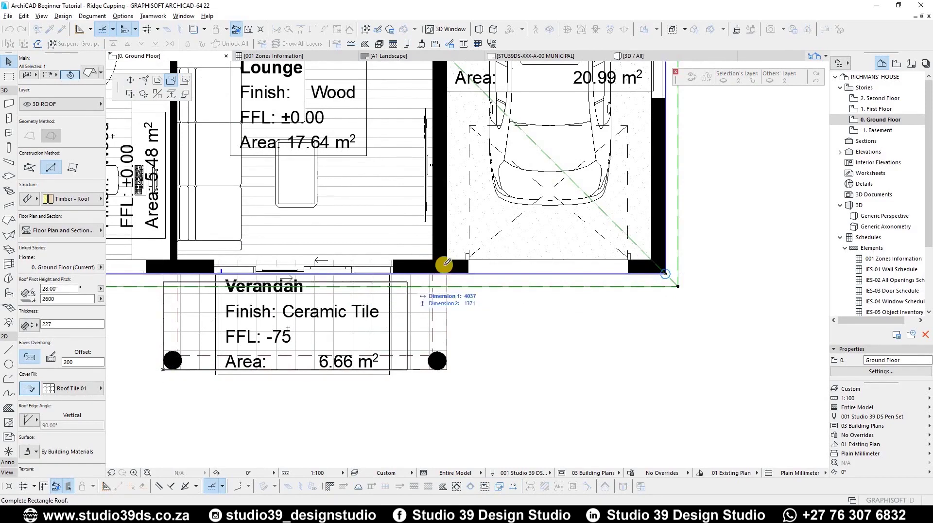
left_click(447, 272)
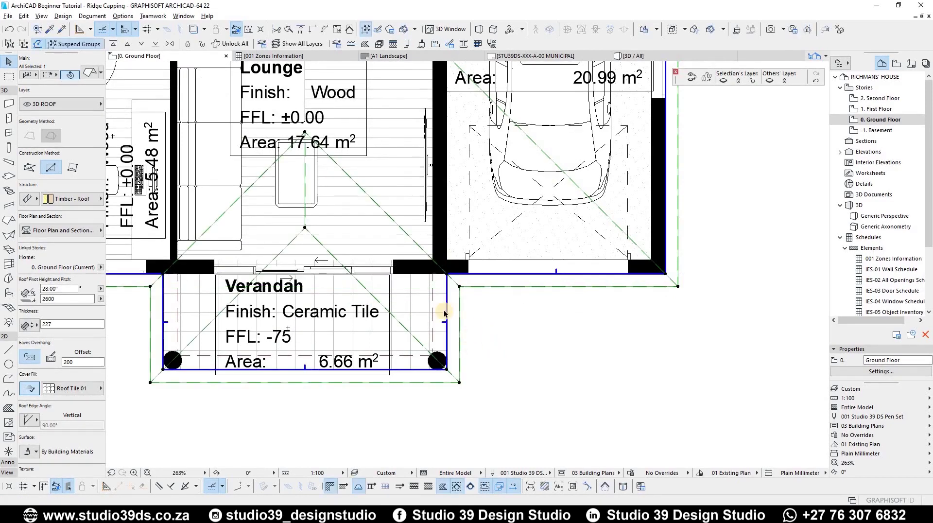
Add a second rectangle to the roof's polygon to cover the projecting Kitchen up to its outer corner, and deselect the roof
scroll(440, 340, "down", 3)
scroll(612, 274, "up", 3)
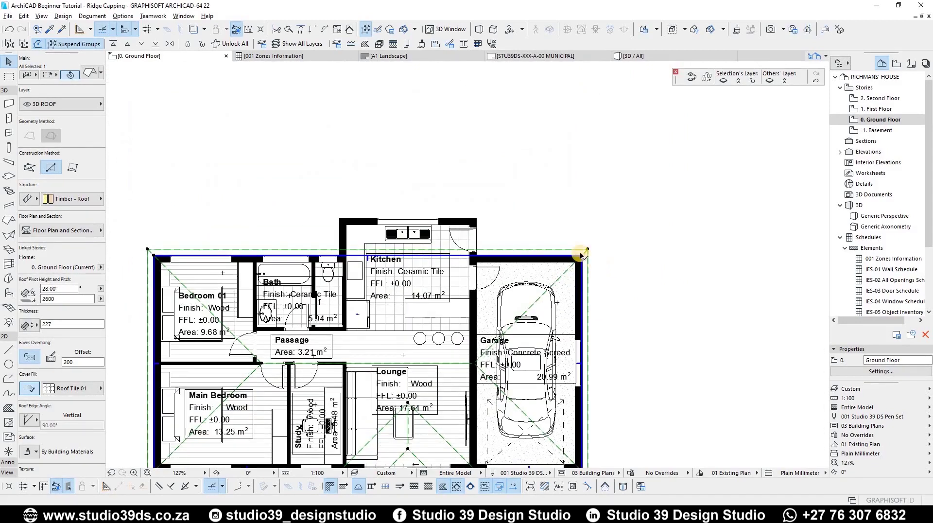
left_click(584, 258)
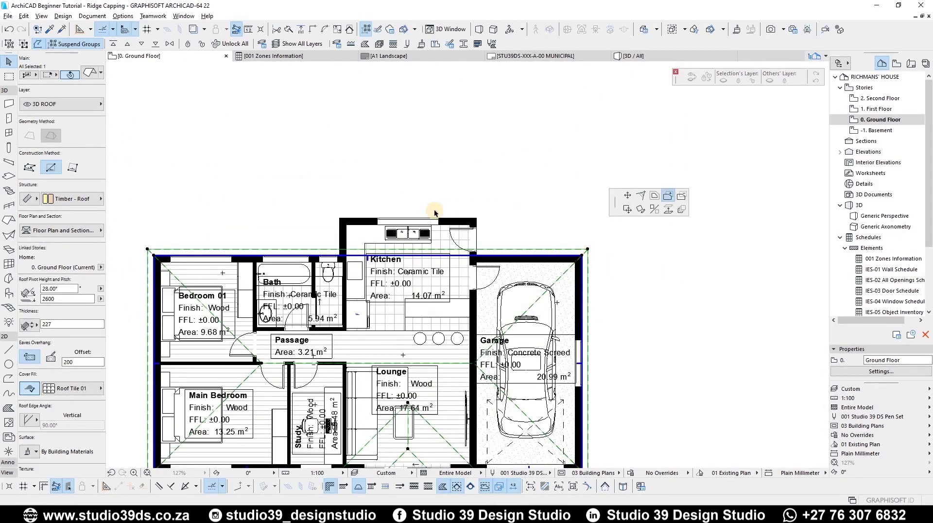
left_click(666, 196)
scroll(545, 241, "up", 3)
left_click(561, 230)
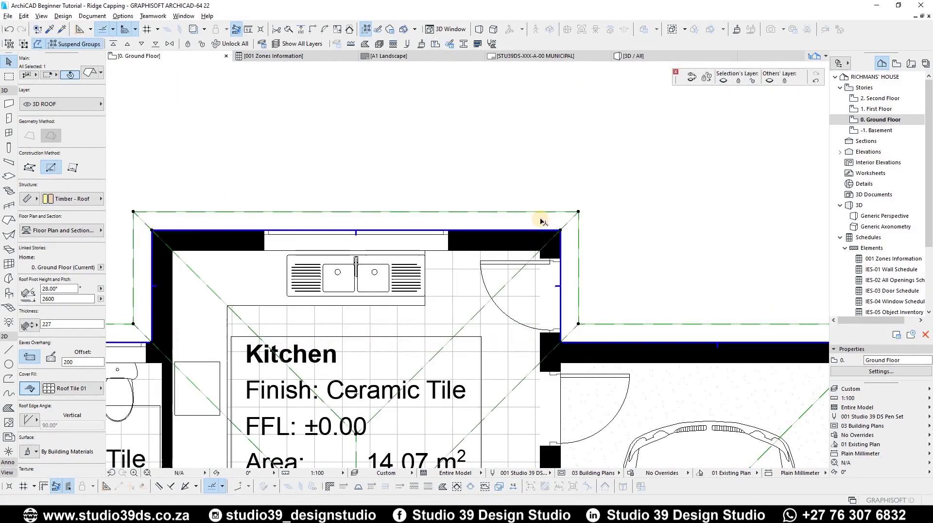
scroll(544, 222, "down", 10)
scroll(566, 281, "up", 4)
key("Escape")
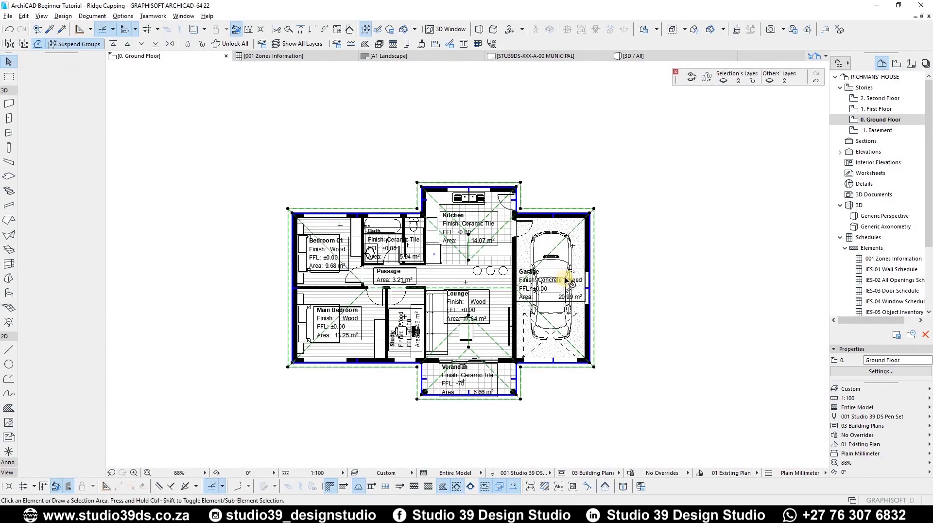
Select the roof in 3D and turn on the surface overrides for its top, edge and bottom surfaces
key("F3")
scroll(512, 232, "down", 2)
middle_click_drag(512, 232, 420, 277, "shift")
left_click(421, 277)
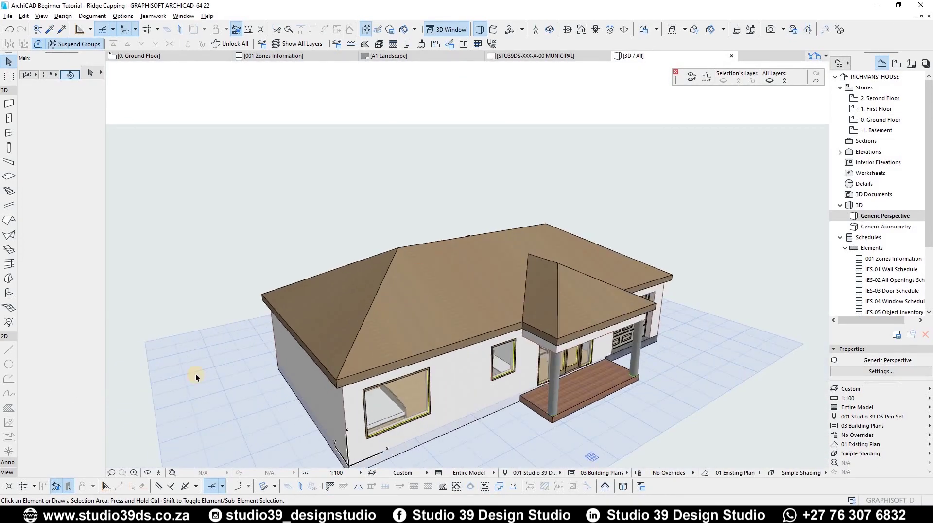
scroll(43, 409, "down", 2)
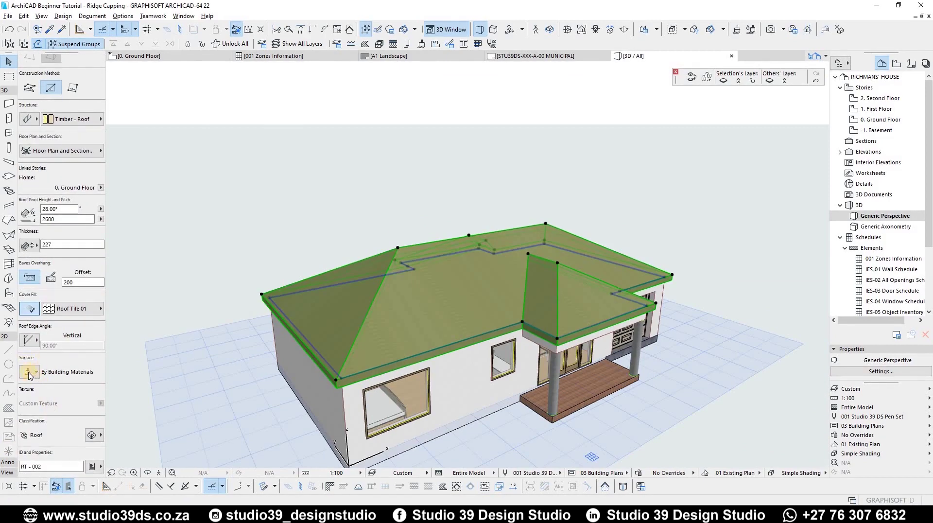
left_click(53, 384)
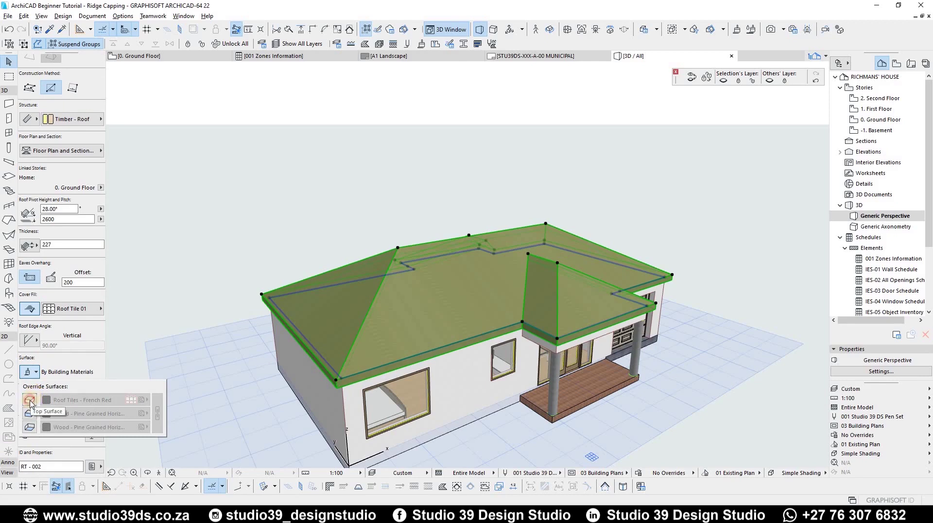
left_click(29, 400)
left_click(30, 413)
left_click(29, 426)
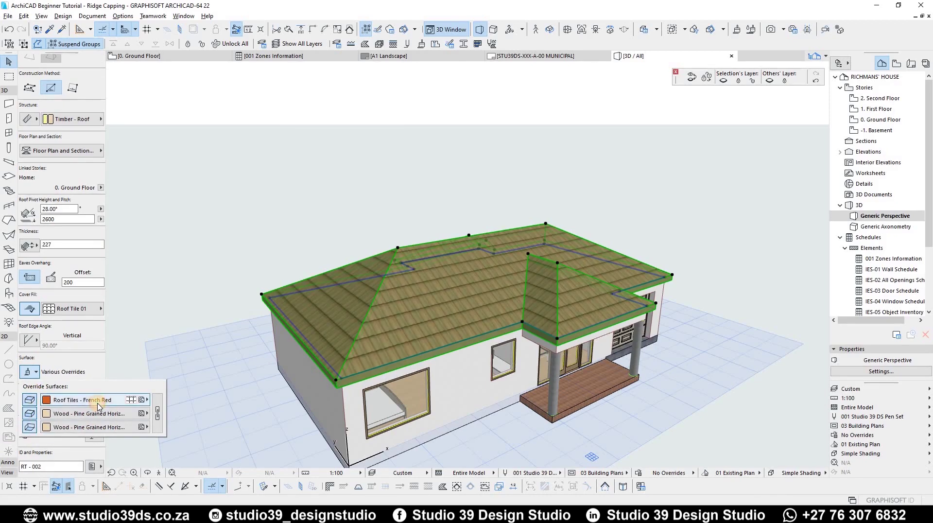
Keep Roof Tiles - French Red as the top surface, set the edge surface to Stucco - White Rough, and deselect the roof
left_click(97, 400)
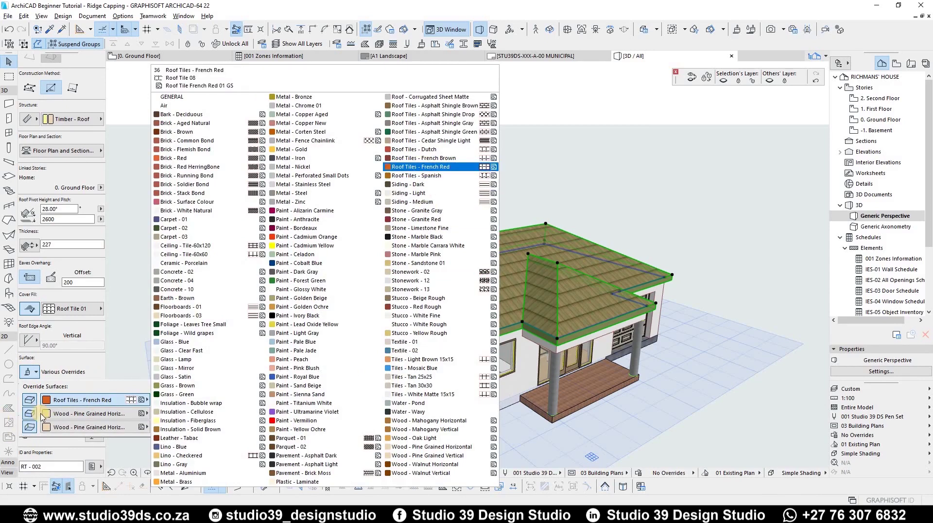
left_click(58, 386)
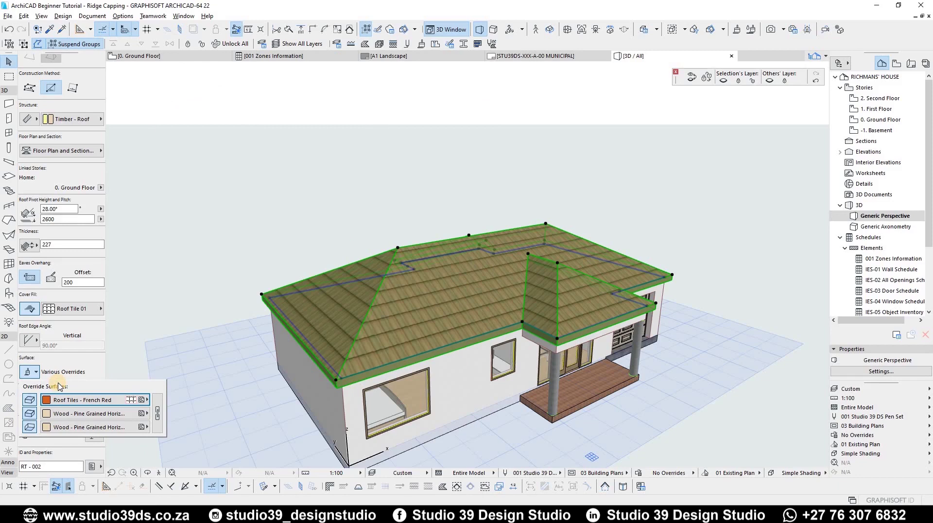
left_click(72, 414)
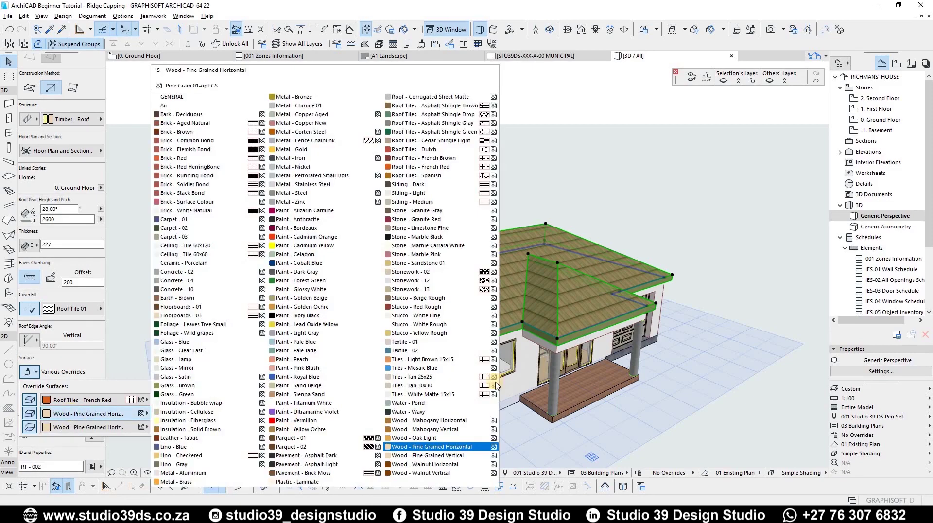
left_click(434, 326)
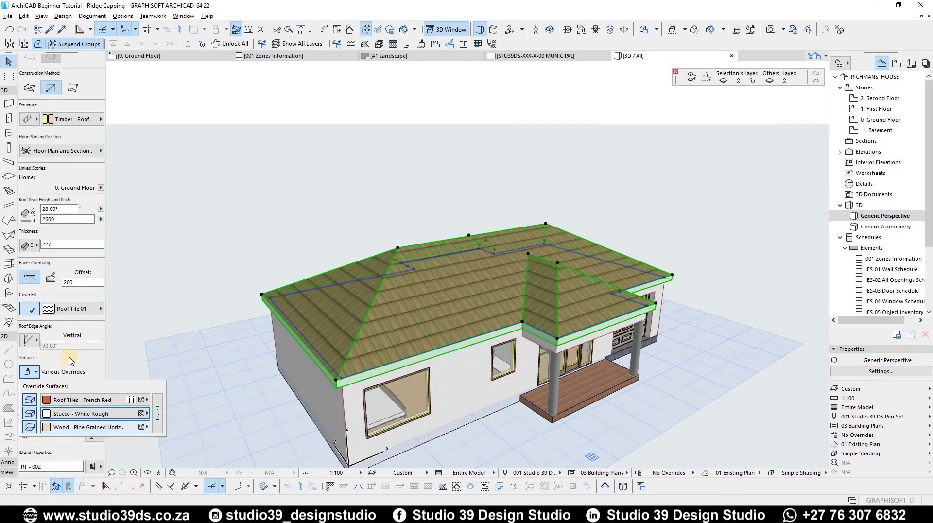
left_click(212, 383)
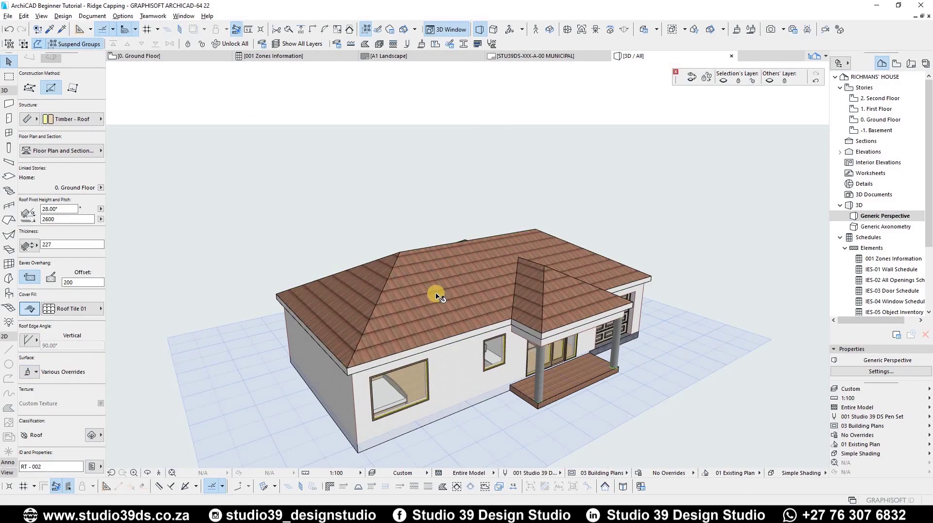
key("Escape")
Examine the tiled roof in 3D from above and from ground level, including its bare ridges and hips
middle_click_drag(346, 241, 275, 318, "shift")
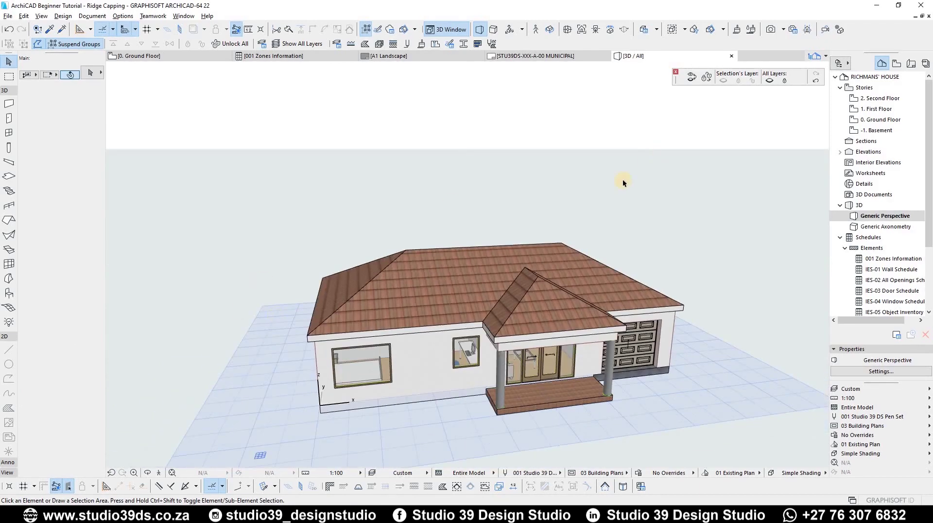
scroll(334, 327, "up", 6)
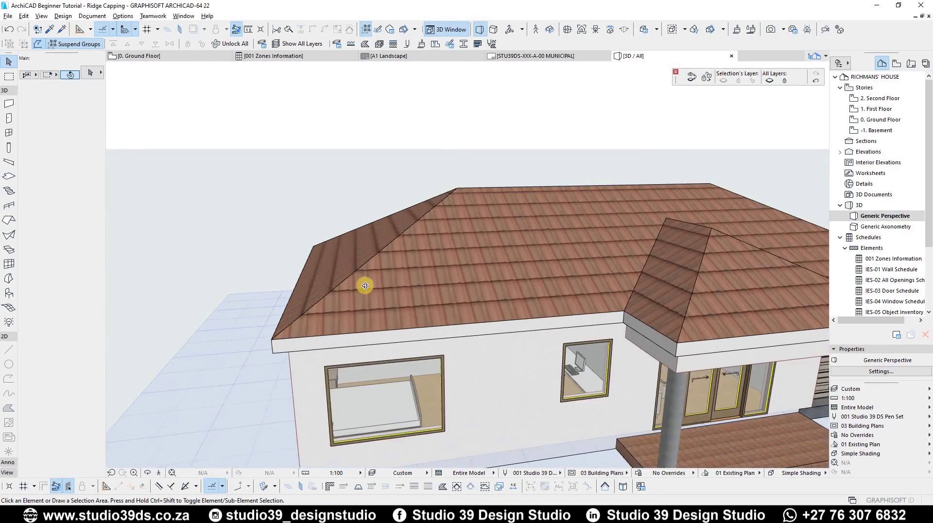
middle_click_drag(391, 257, 642, 279, "shift")
middle_click_drag(526, 352, 457, 406, "shift")
scroll(503, 362, "down", 3)
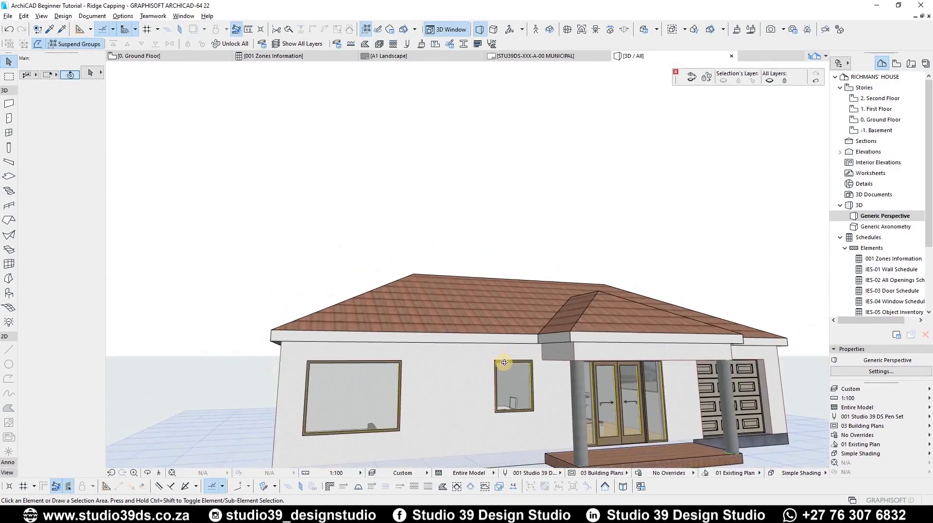
middle_click_drag(499, 366, 324, 359, "shift")
scroll(471, 256, "down", 4)
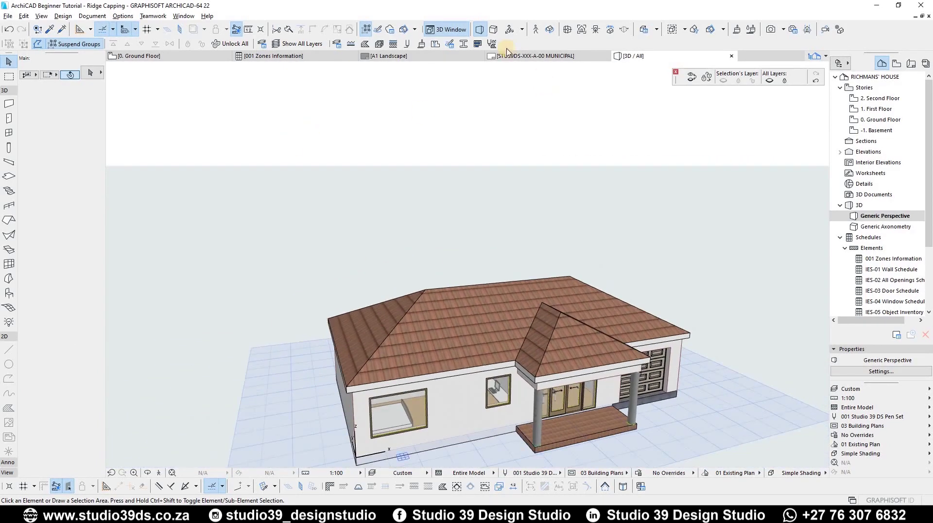
Create a new complex profile named Roof Crown
left_click(464, 44)
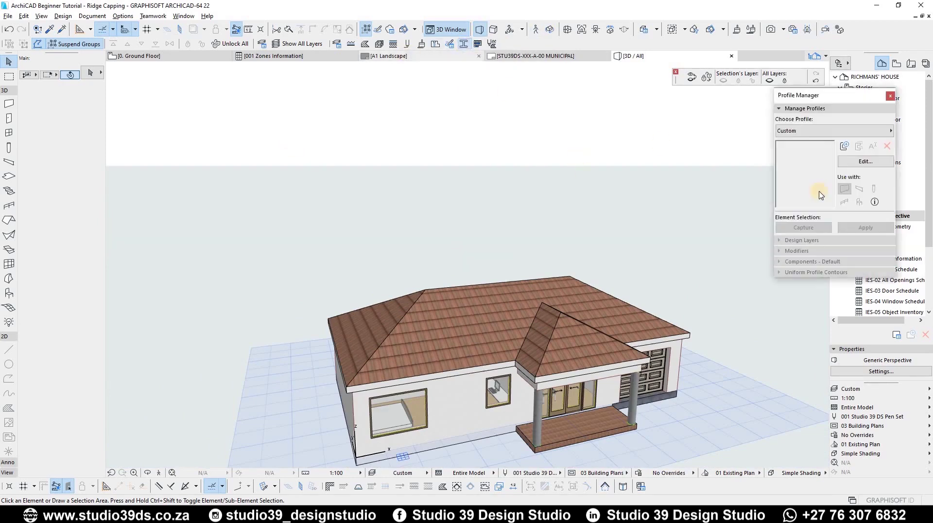
left_click(846, 146)
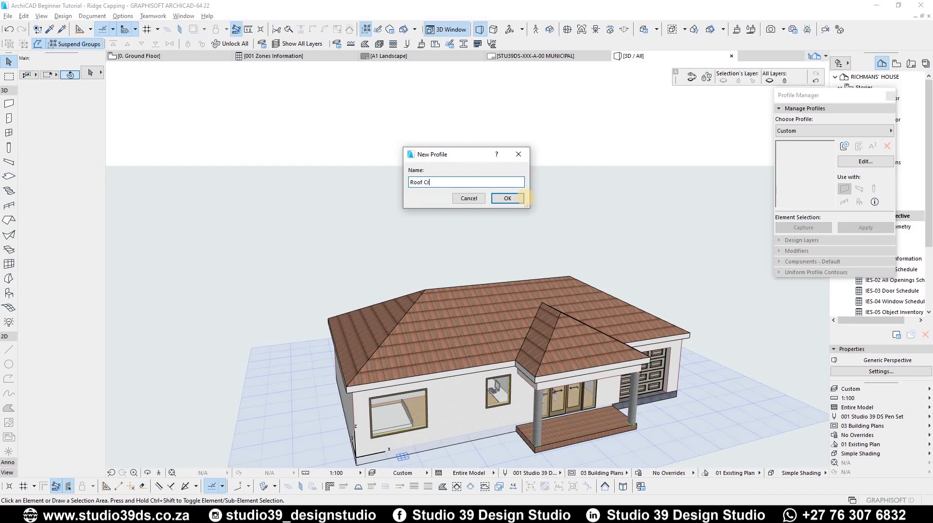
left_click(523, 199)
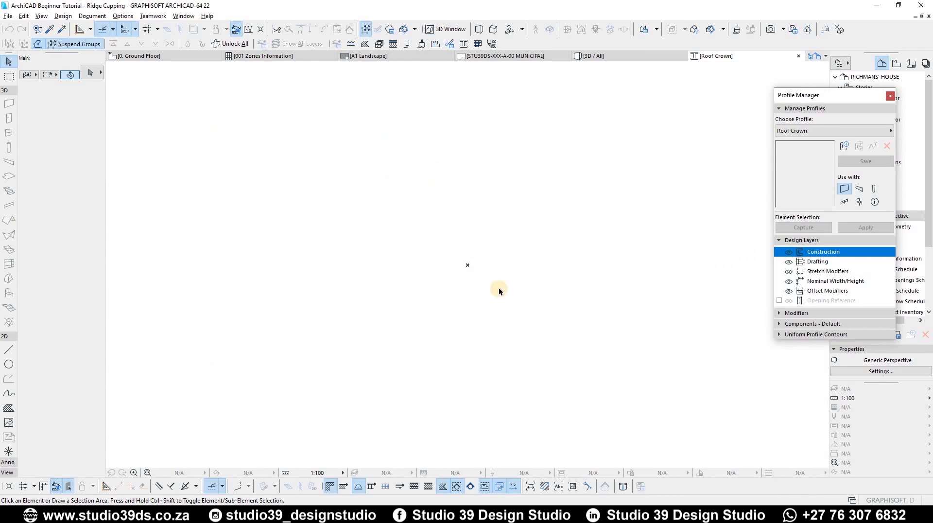
Draw a rectangular Brick fill 50 mm wide and 75 mm high, extending down and across from the profile's origin
left_click(8, 409)
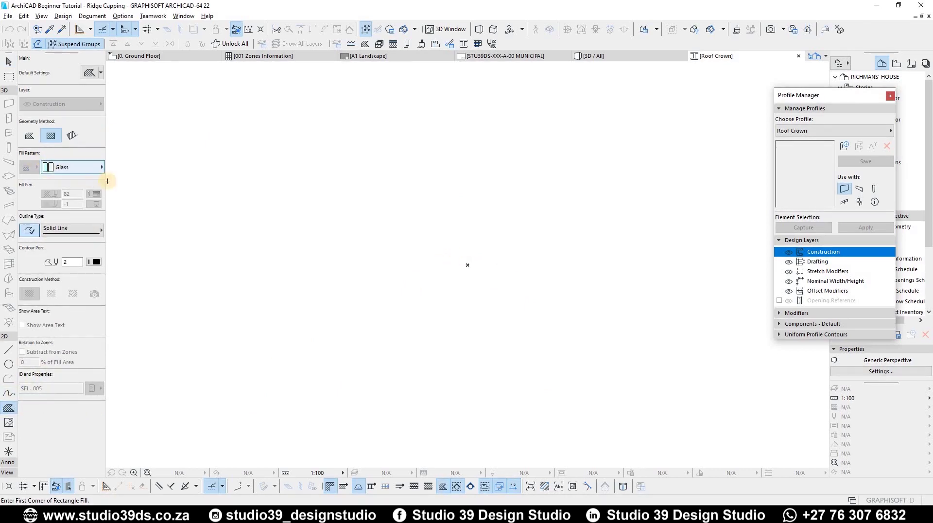
left_click(71, 170)
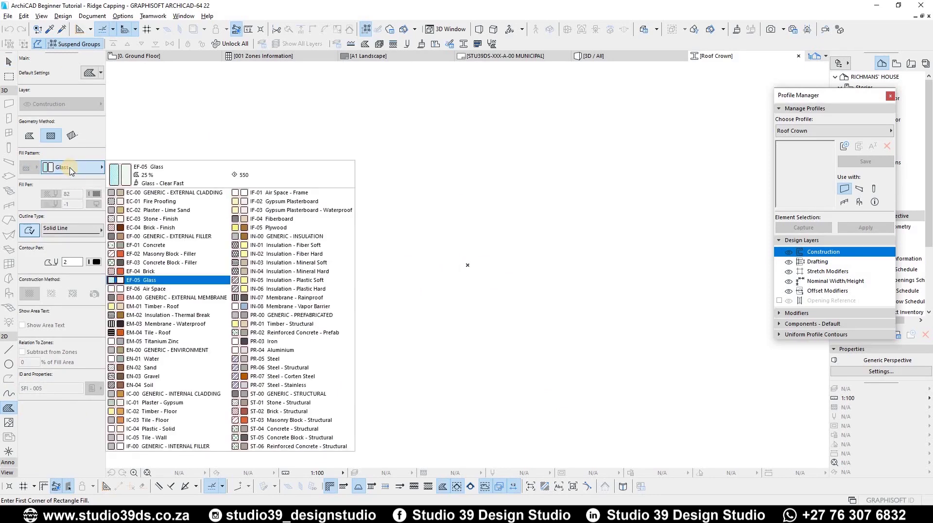
left_click(71, 171)
left_click(98, 170)
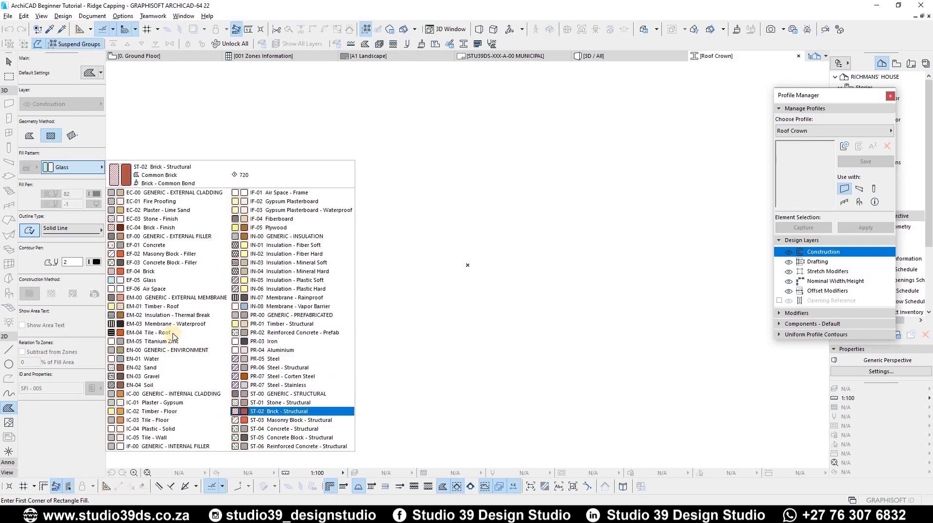
left_click(151, 273)
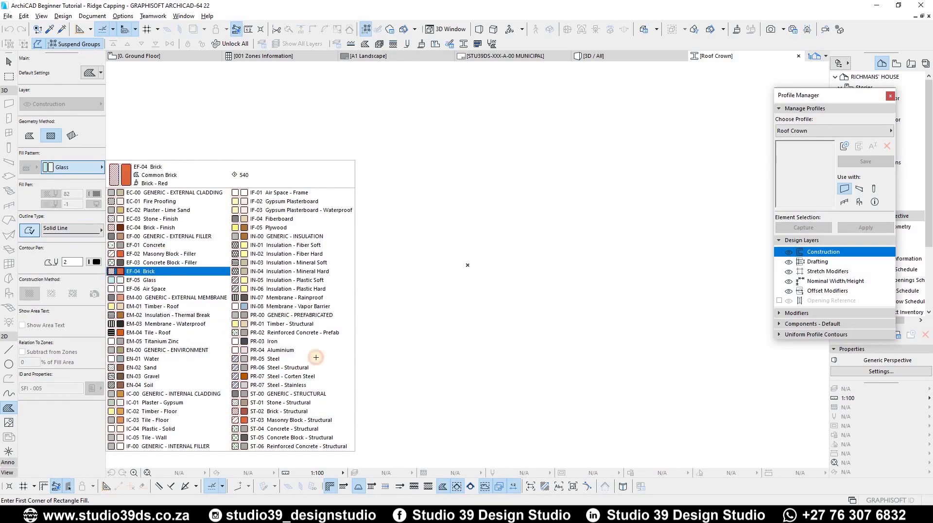
left_click(468, 263)
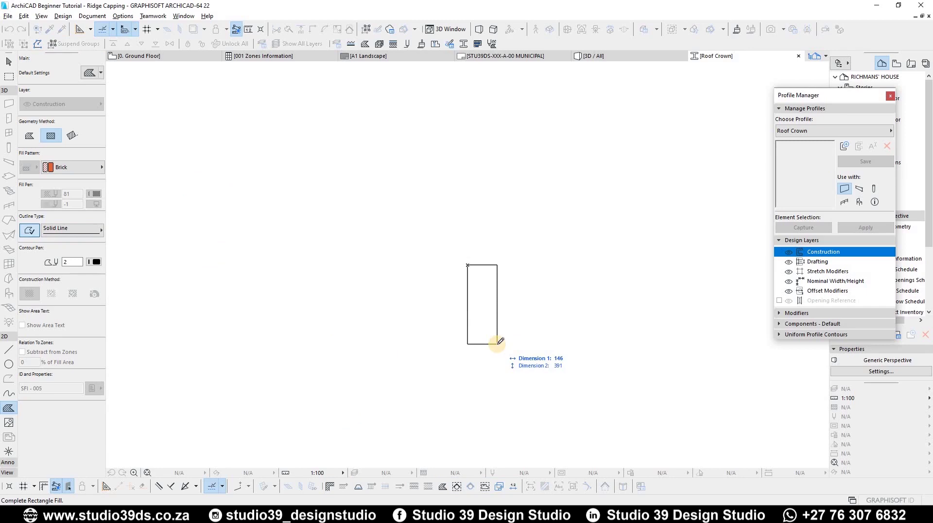
key("Tab")
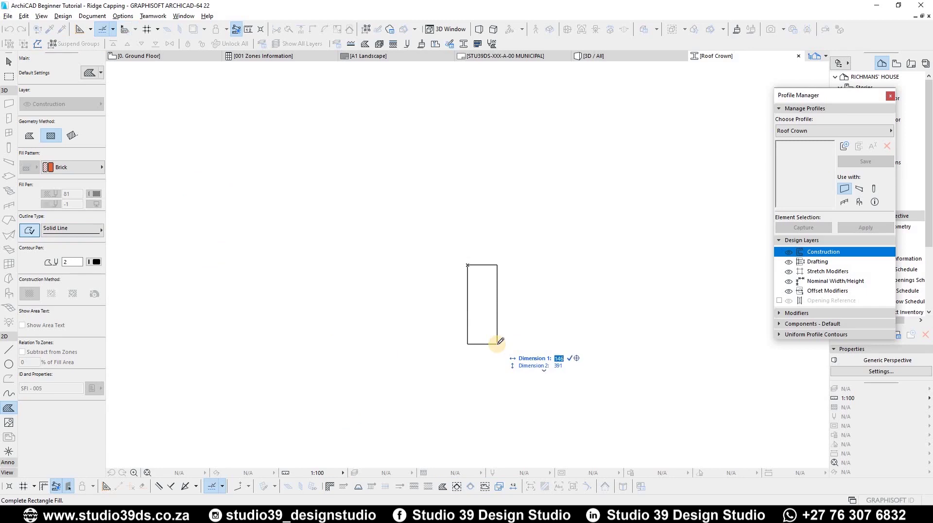
key("Tab")
key("Return")
key("Tab")
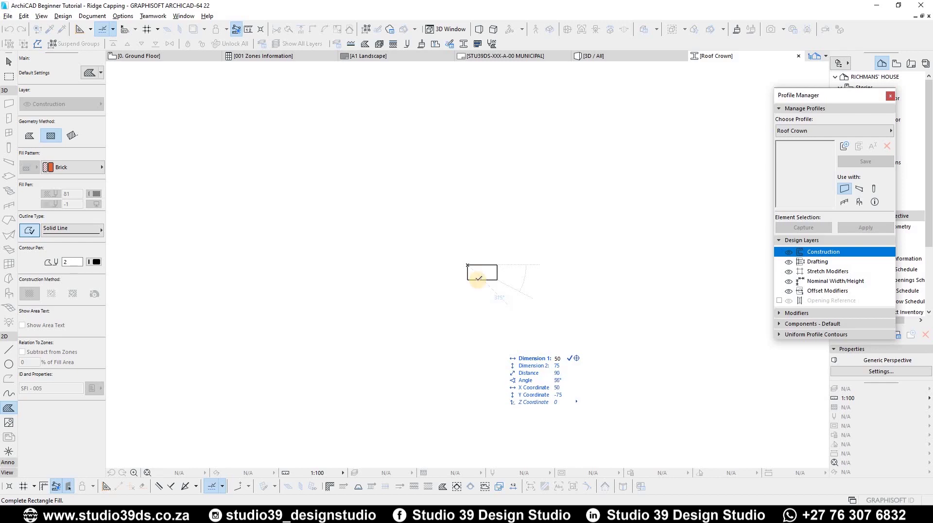
key("Return")
scroll(478, 278, "up", 4)
key("Escape")
Copy the brick rectangle downward twice in 75 mm steps to make a column of three
left_click(470, 265)
scroll(451, 242, "up", 4)
scroll(384, 243, "down", 3)
scroll(396, 242, "down", 3)
key("ctrl+shift+d")
left_click(399, 238)
left_click(398, 264)
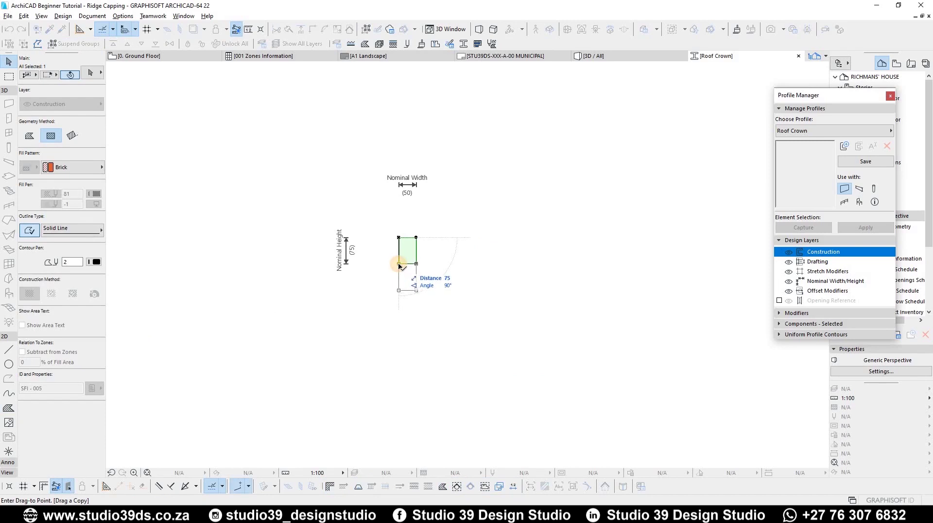
key("ctrl+shift+d")
left_click(399, 264)
left_click(412, 290)
key("Escape")
Copy the two upper rectangles of the column 50 mm sideways to start a second, adjoining column
left_click(410, 262)
left_click(398, 238, "shift")
key("ctrl+shift+d")
left_click(399, 238)
left_click(417, 238)
key("Escape")
scroll(397, 236, "up", 3)
scroll(328, 238, "down", 3)
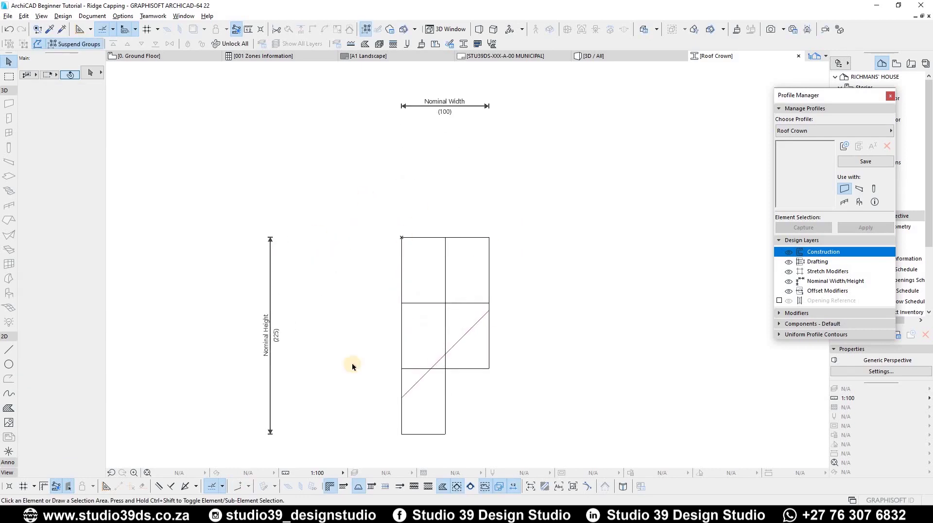
Make the Roof Crown profile available for beams as well as walls, save it, and close the Profile Manager
scroll(368, 291, "up", 2)
left_click(865, 163)
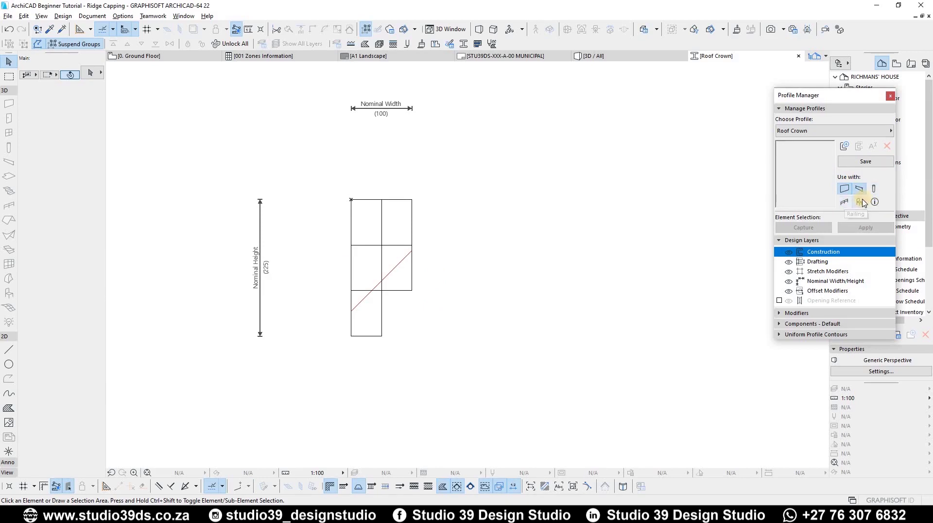
left_click(866, 161)
left_click(890, 96)
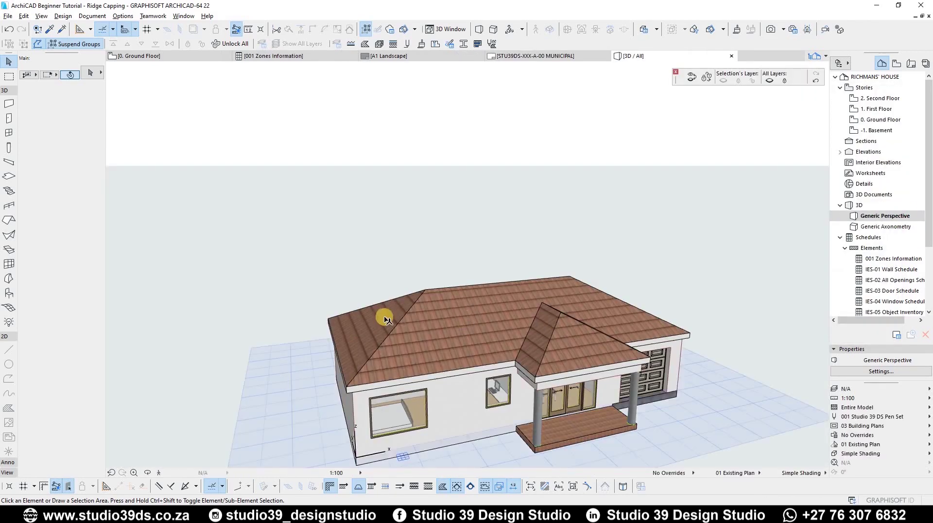
Return to the ground floor plan and set the Beam tool to use the Roof Crown complex profile
key("F2")
scroll(316, 221, "up", 5)
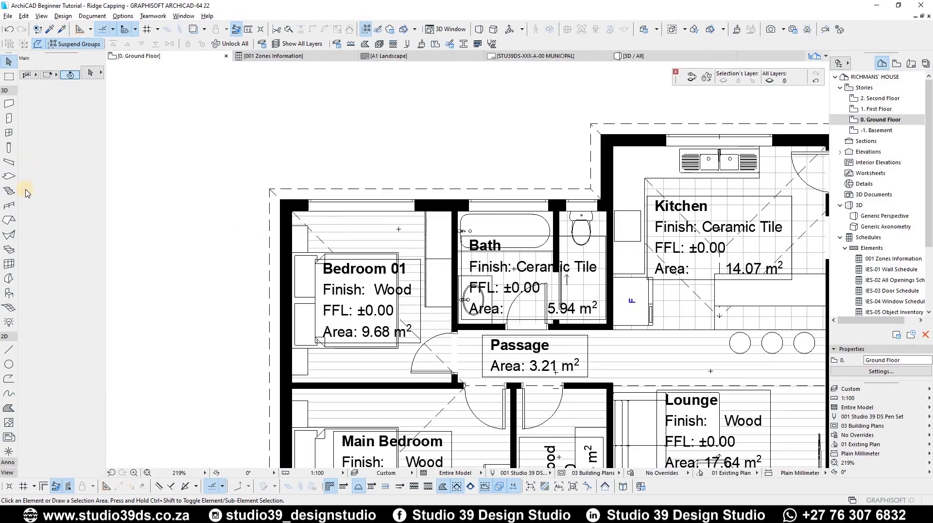
left_click(8, 162)
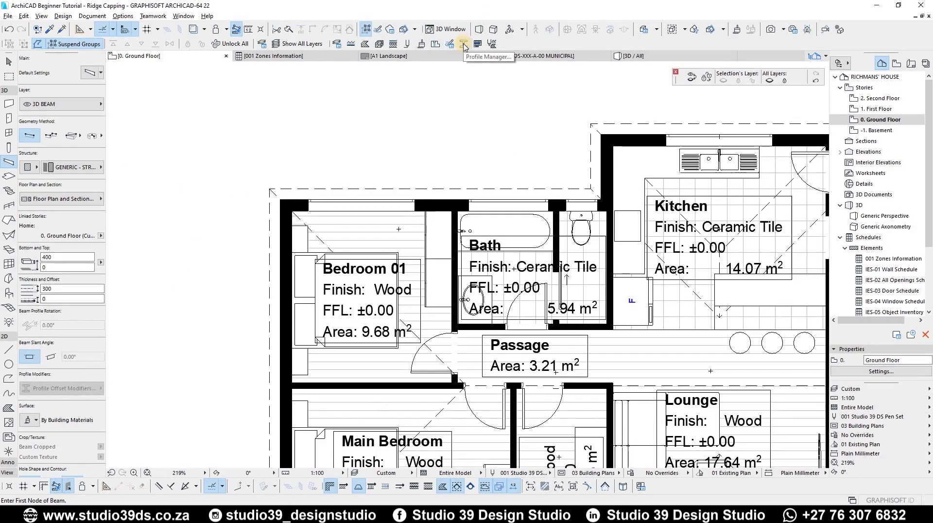
left_click(27, 167)
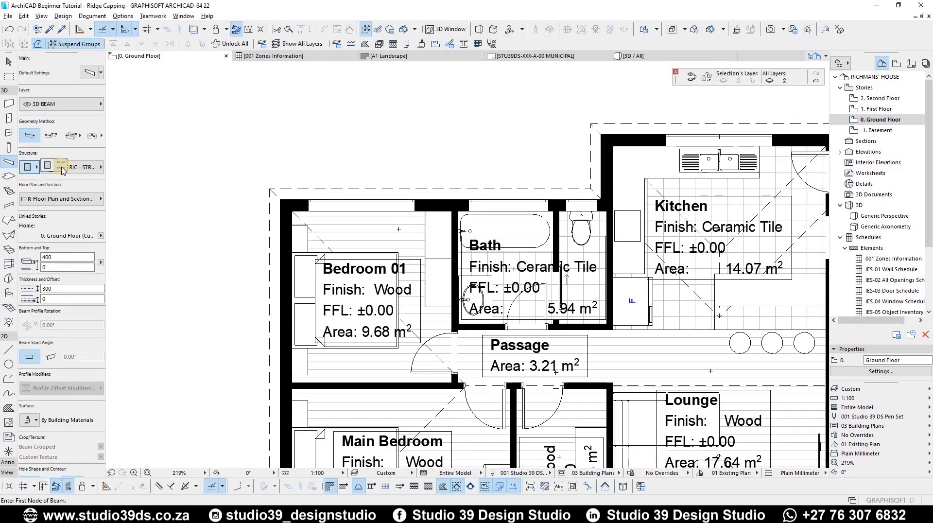
left_click(61, 167)
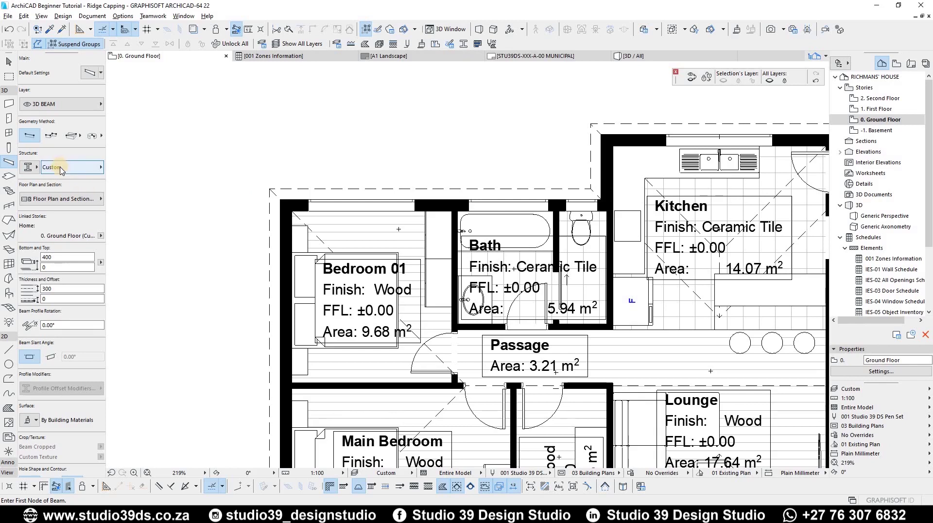
left_click(60, 168)
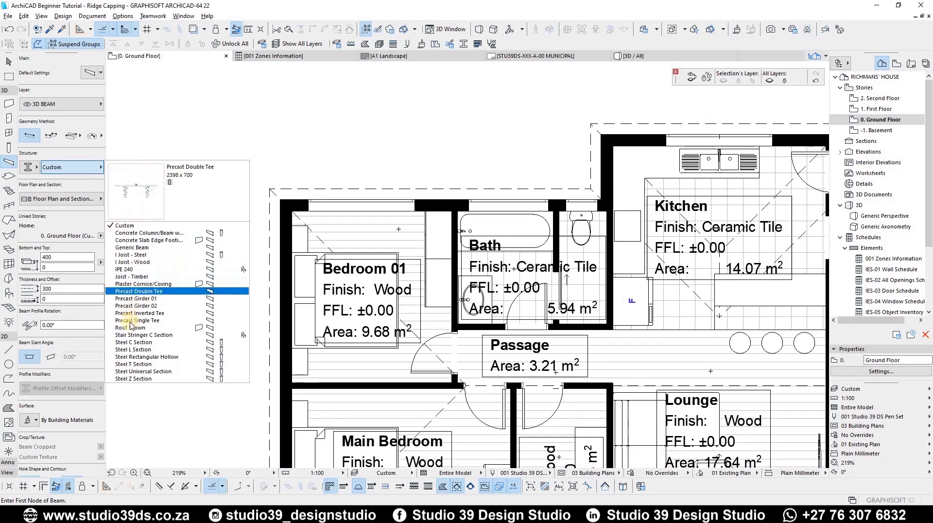
key("Return")
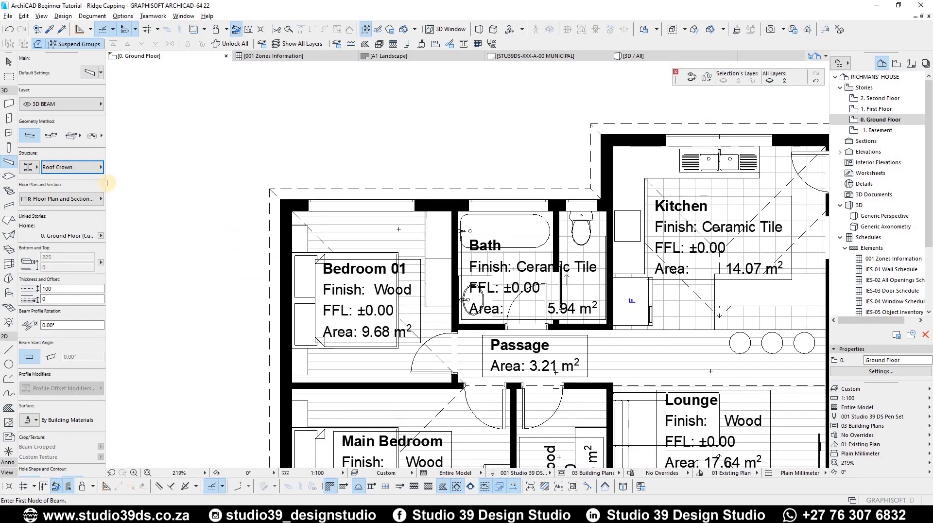
key("Escape")
scroll(147, 195, "down", 5)
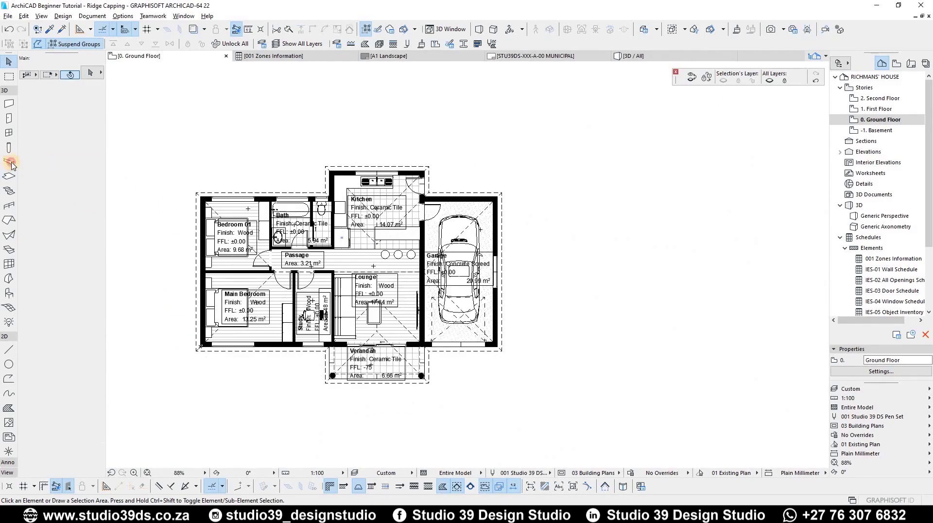
Set the default beam elevation to 2600 mm above the ground floor story for the Roof Crown beam
left_click(10, 163)
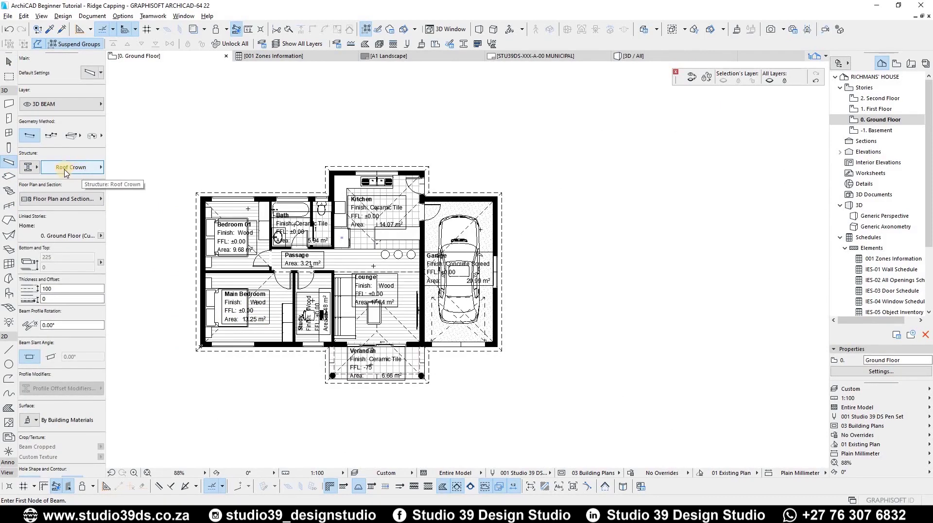
scroll(210, 352, "up", 4)
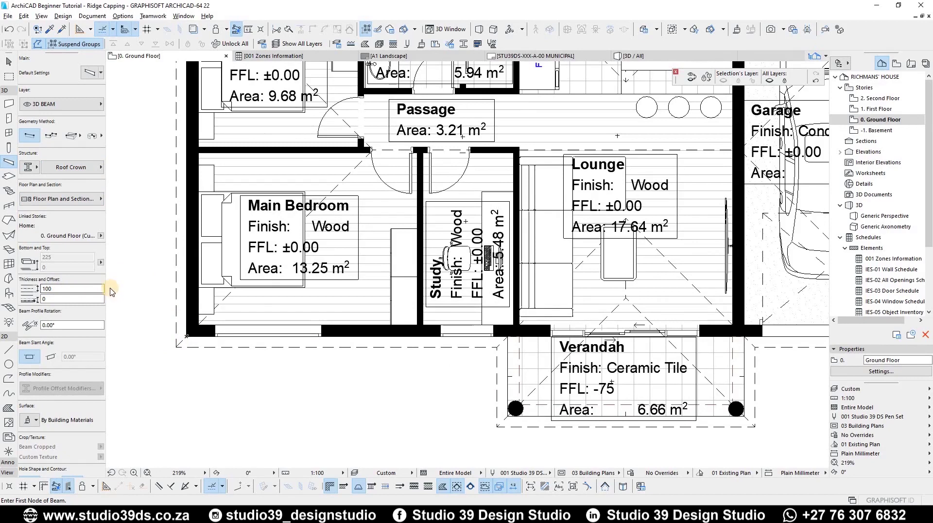
key("ctrl+t")
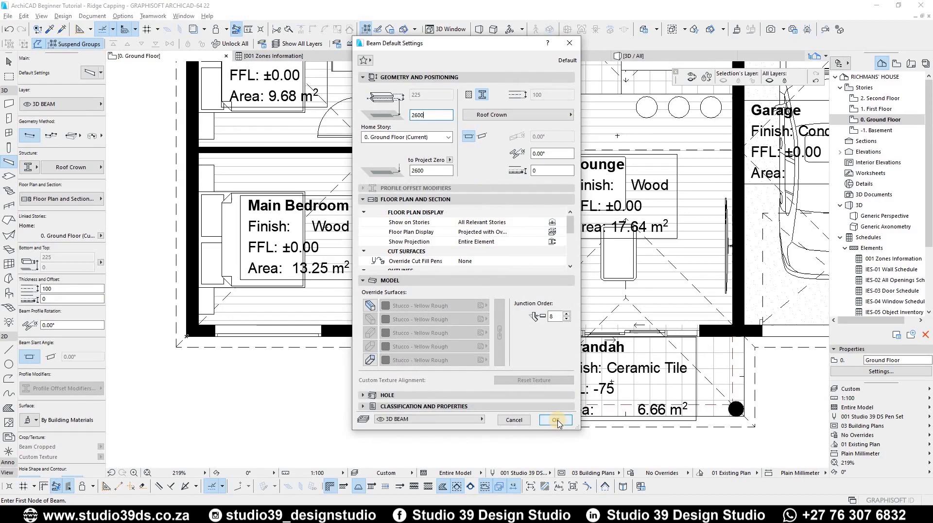
left_click(556, 421)
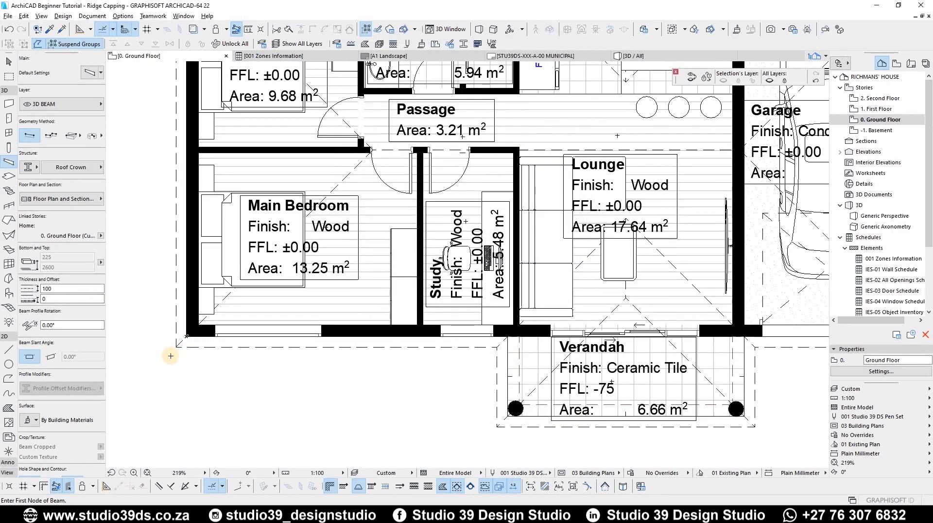
Start a chained beam at the Main Bedroom's outer front corner and run it along the front wall to the verandah
scroll(208, 323, "up", 5)
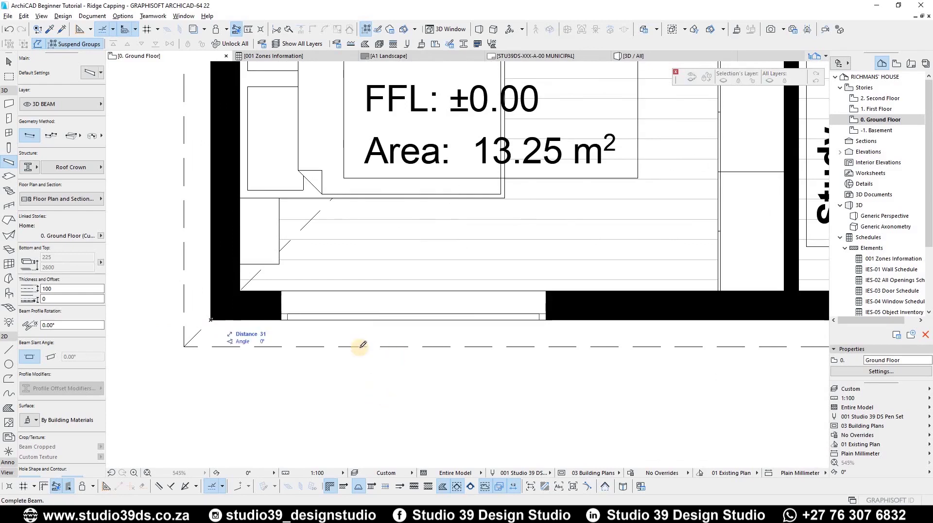
left_click(211, 319)
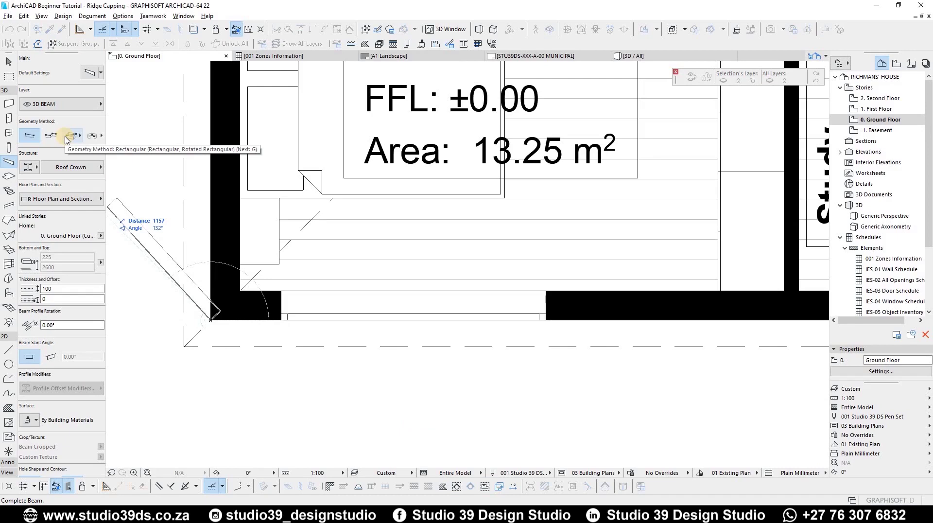
left_click(55, 136)
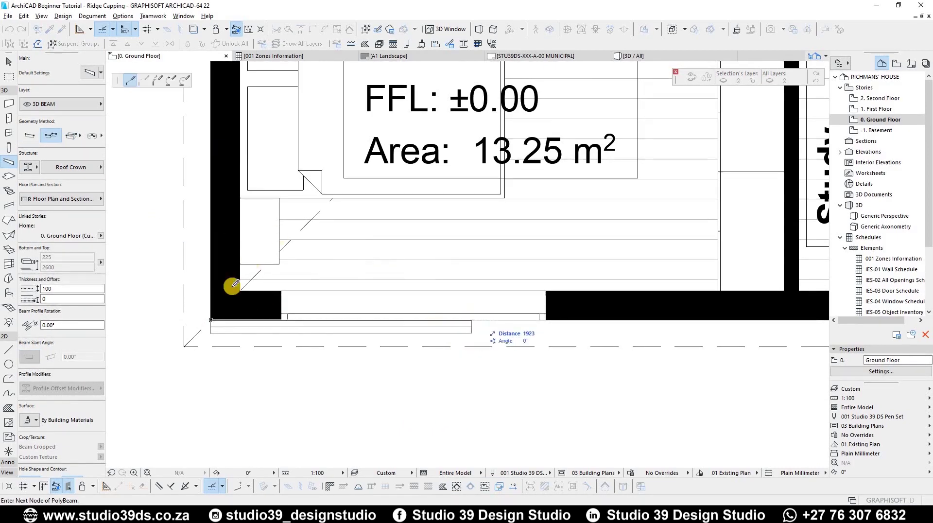
scroll(400, 251, "down", 3)
scroll(400, 251, "up", 6)
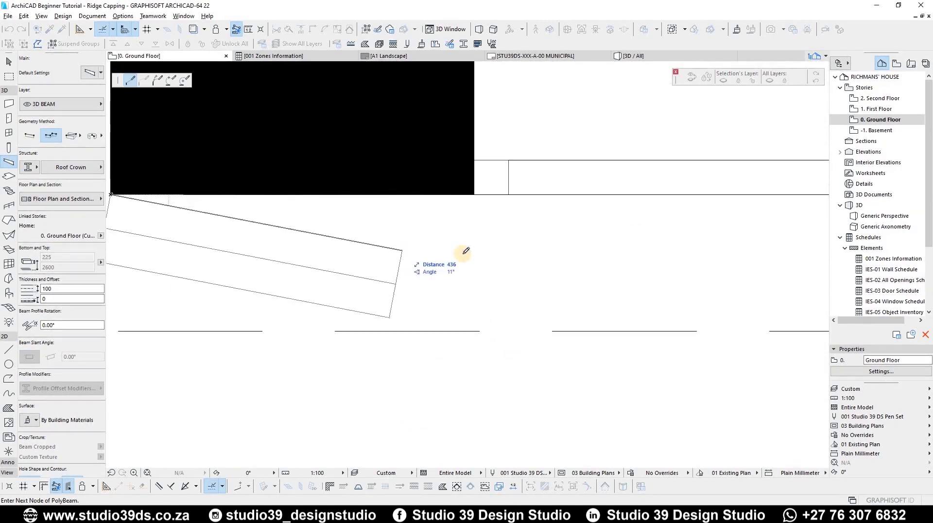
scroll(465, 245, "down", 1)
scroll(351, 225, "down", 6)
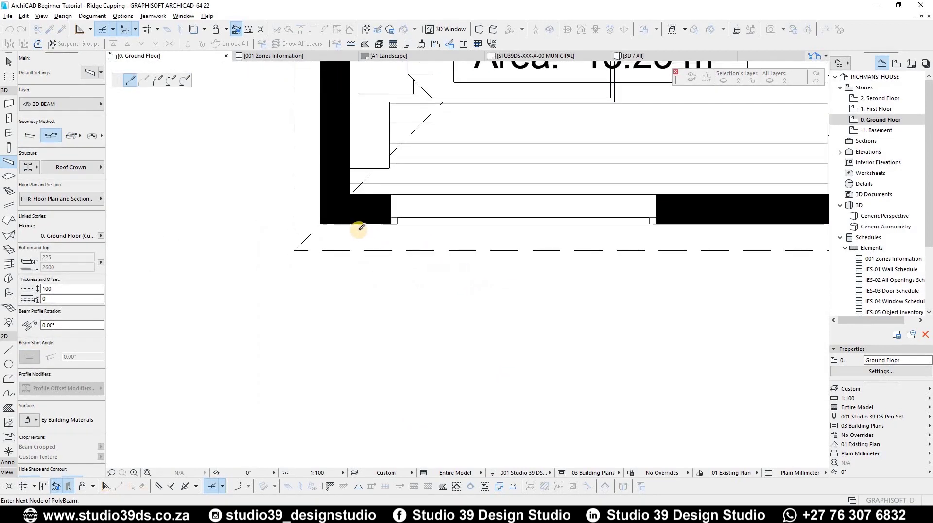
scroll(349, 227, "up", 5)
scroll(325, 224, "down", 3)
middle_click_drag(802, 209, 331, 200)
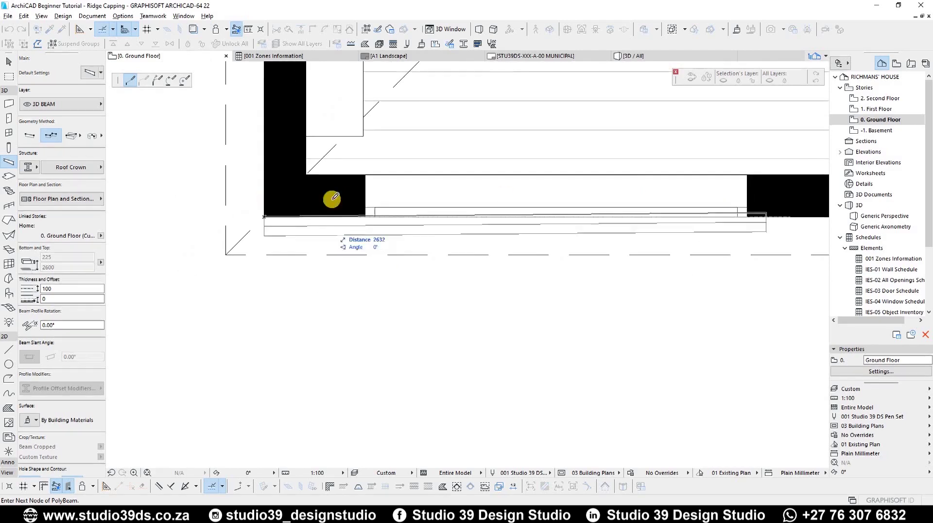
middle_click_drag(692, 227, 331, 189)
scroll(538, 192, "down", 3)
scroll(567, 202, "up", 5)
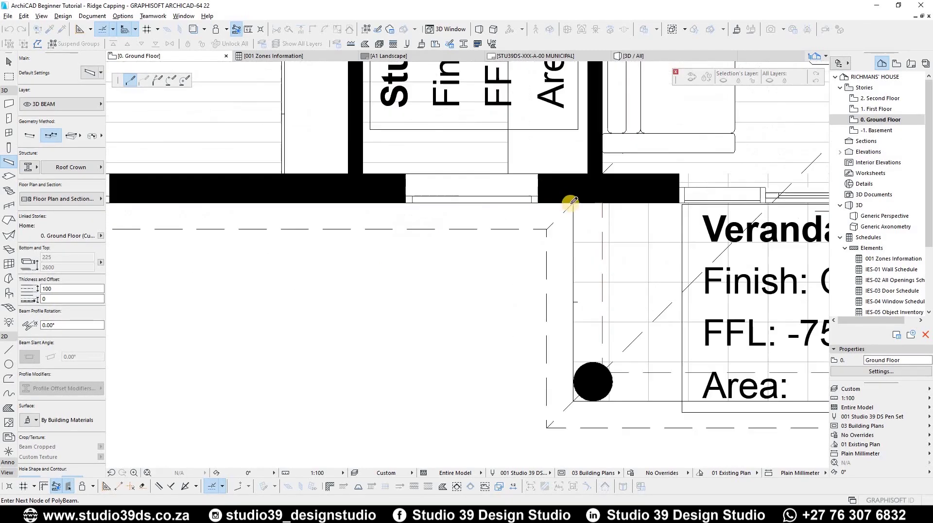
left_click(573, 202)
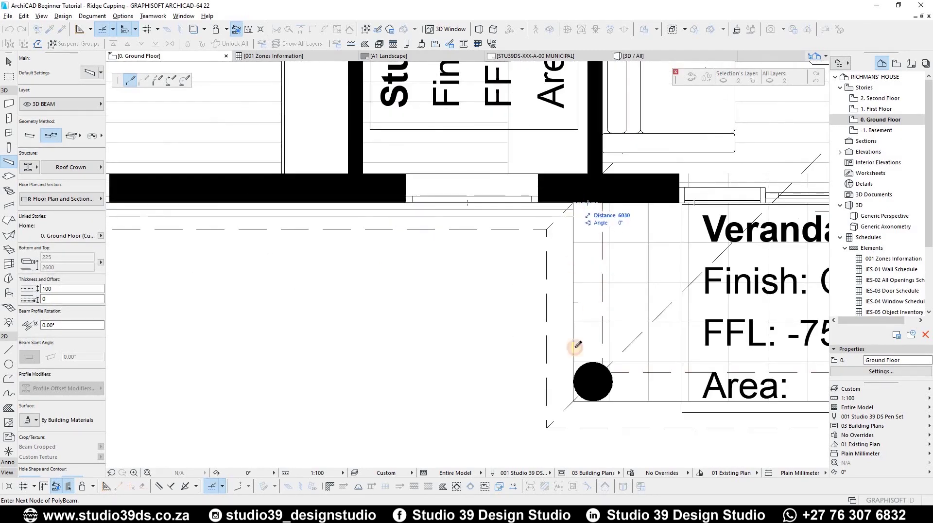
Continue the chained beam around the outer edge of the verandah towards the garage's front wall
scroll(437, 325, "down", 3)
scroll(432, 332, "up", 2)
left_click(430, 334)
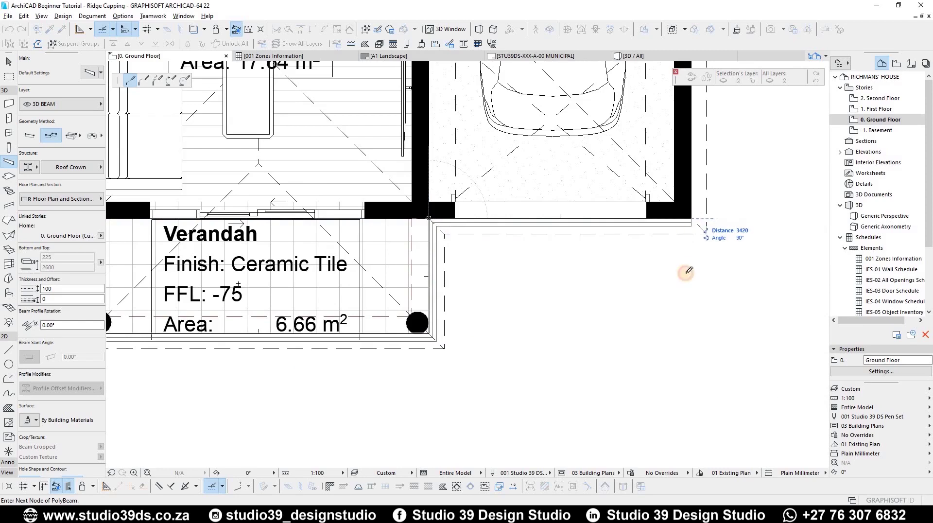
Continue the chained beam around the garage's outer walls to its rear junction with the kitchen
scroll(695, 122, "down", 5)
scroll(685, 190, "up", 5)
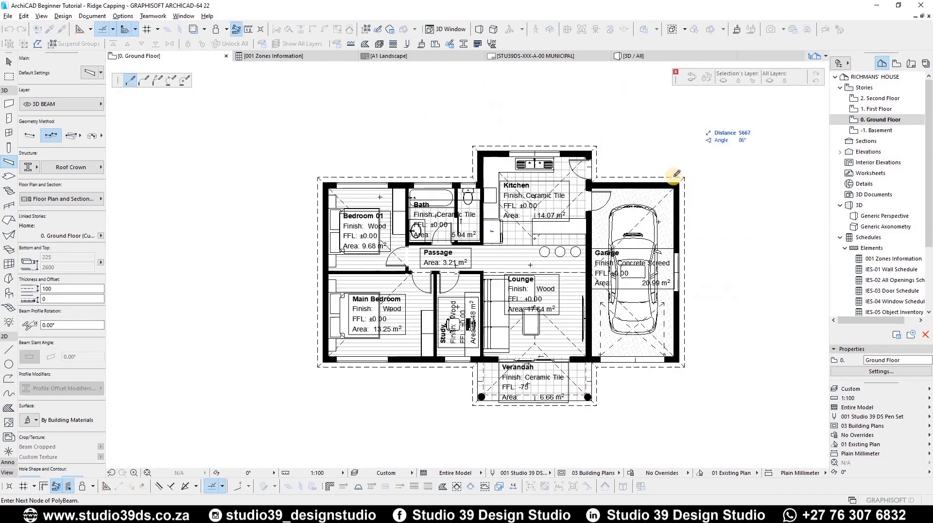
scroll(500, 170, "up", 3)
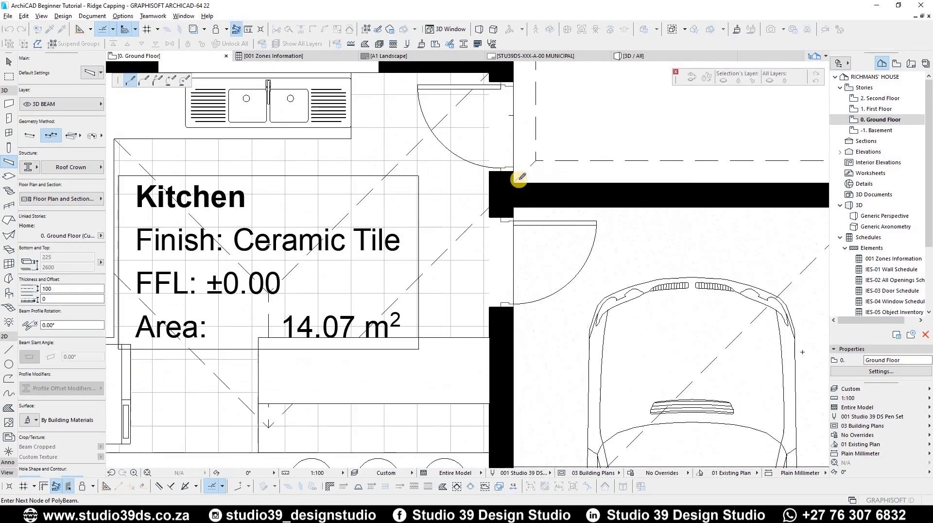
left_click(513, 217, "shift")
Carry the chained beam around the kitchen's projecting outer walls to the rear wall of the bath
scroll(514, 121, "down", 2)
middle_click_drag(514, 120, 531, 203)
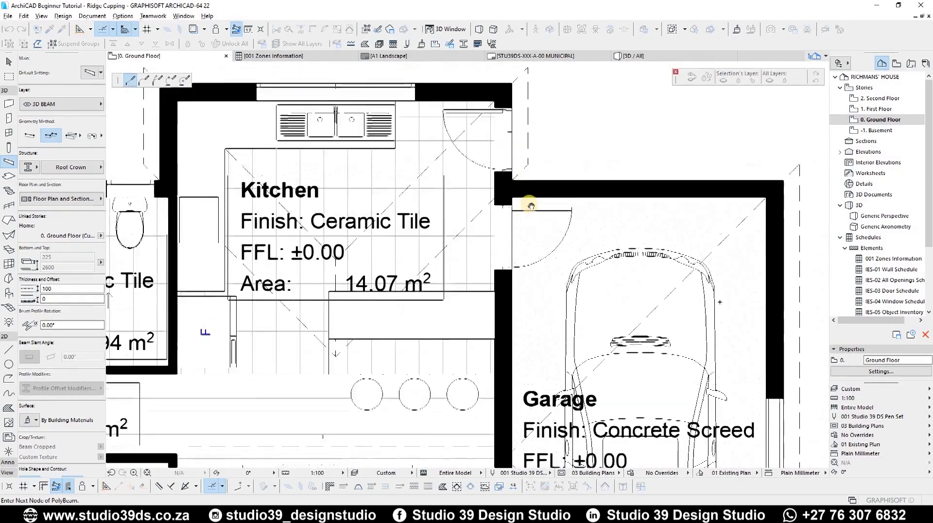
scroll(532, 160, "up", 1)
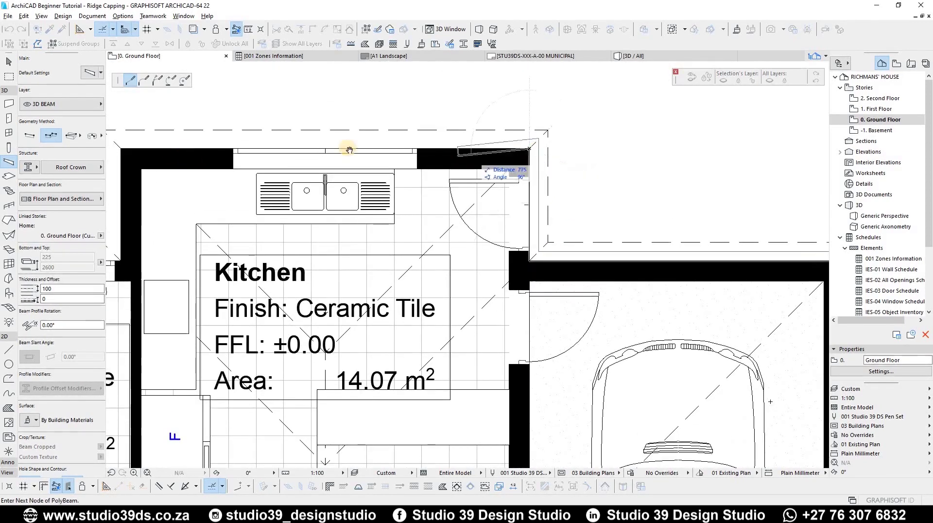
scroll(457, 146, "down", 2)
scroll(464, 151, "up", 2)
left_click(463, 151)
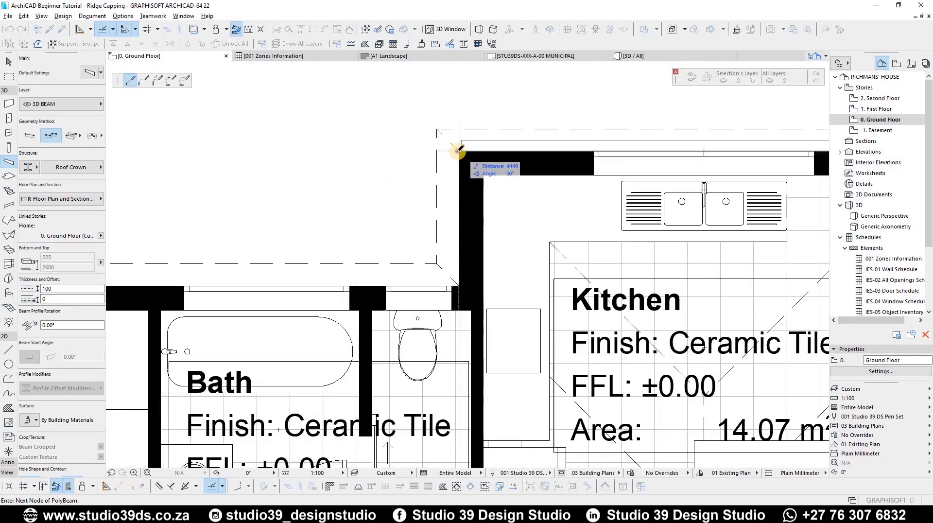
scroll(462, 257, "up", 4)
left_click(460, 265)
Run the chained beam behind the bath and Bedroom 01 and along the side wall, closing it at its starting corner
scroll(150, 263, "down", 3)
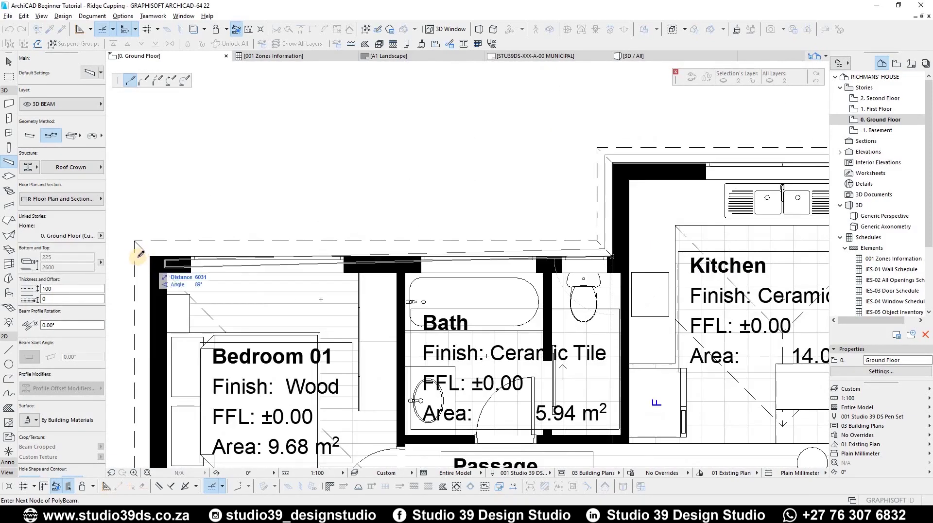
scroll(171, 263, "up", 4)
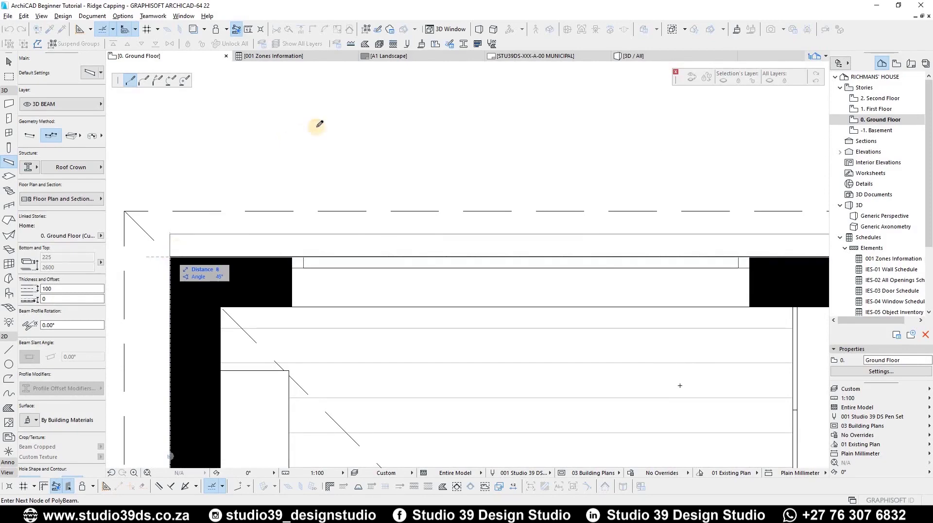
scroll(246, 271, "down", 5)
scroll(317, 246, "up", 5)
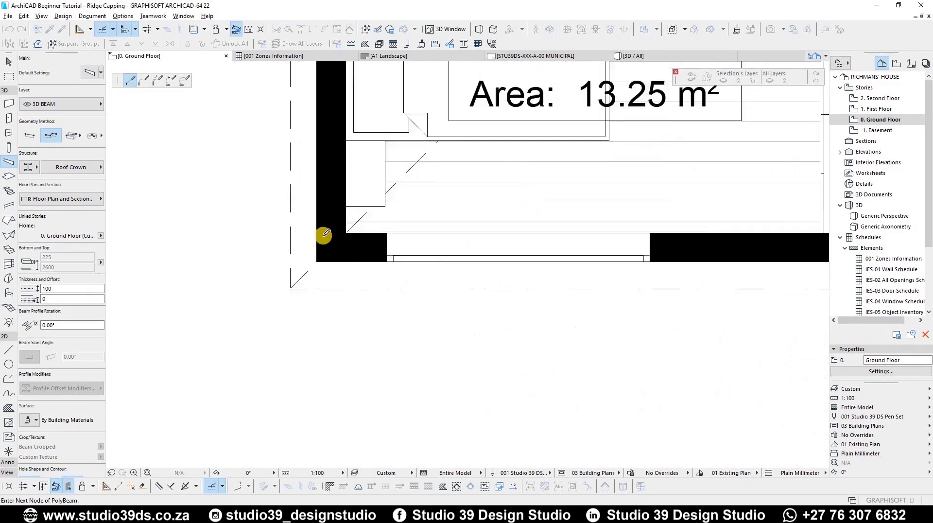
left_click(316, 236)
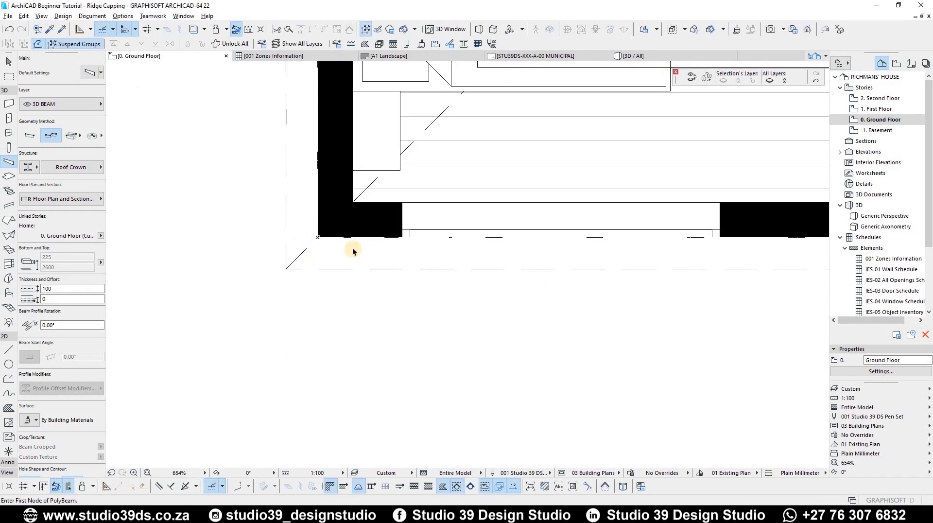
key("Escape")
Turn off Suspend Groups and select the whole chained Roof Crown beam as one group
left_click(373, 241)
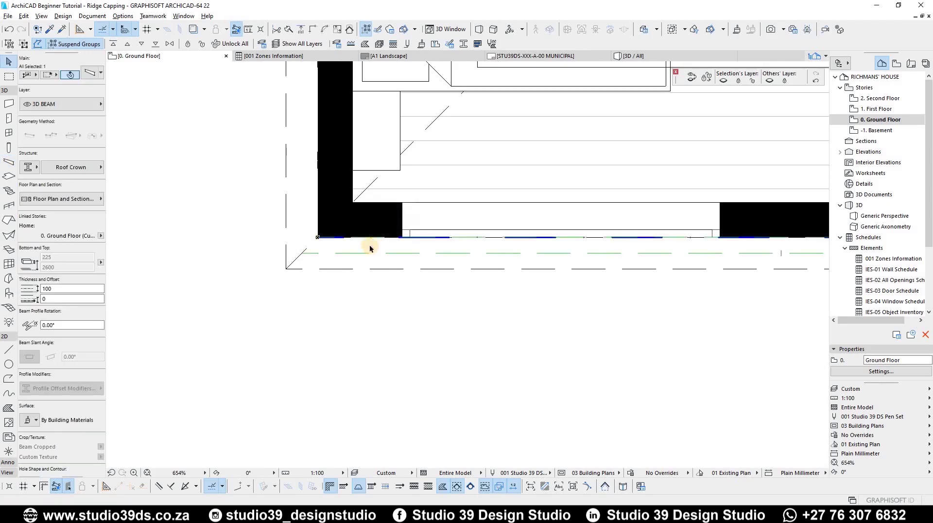
key("alt+g")
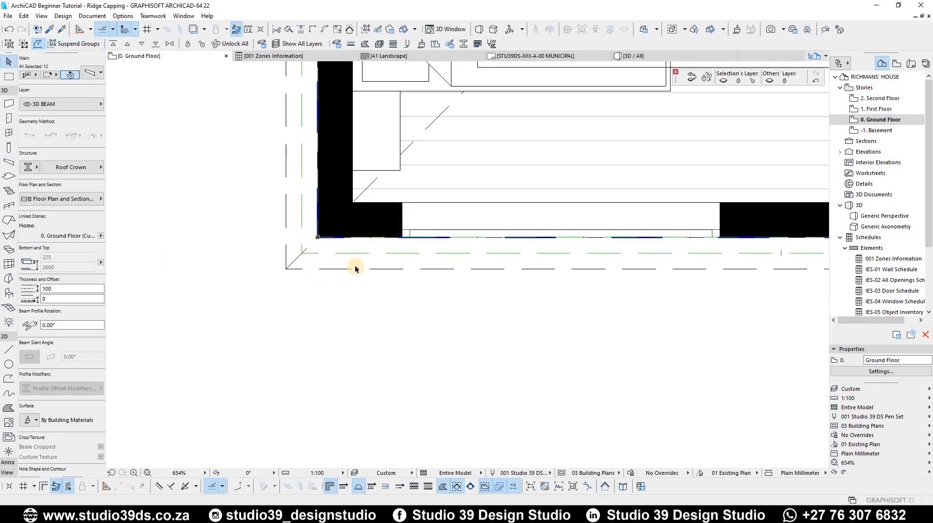
scroll(270, 257, "down", 8)
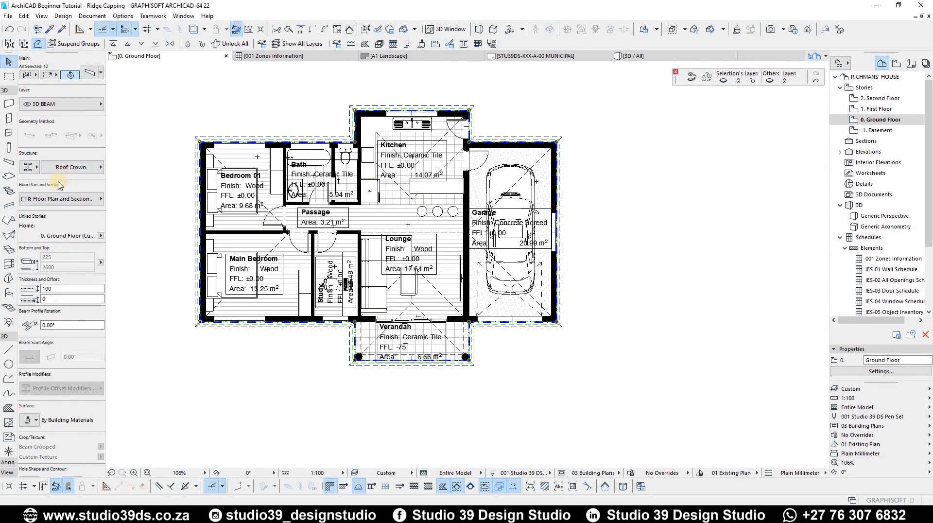
left_click(45, 200)
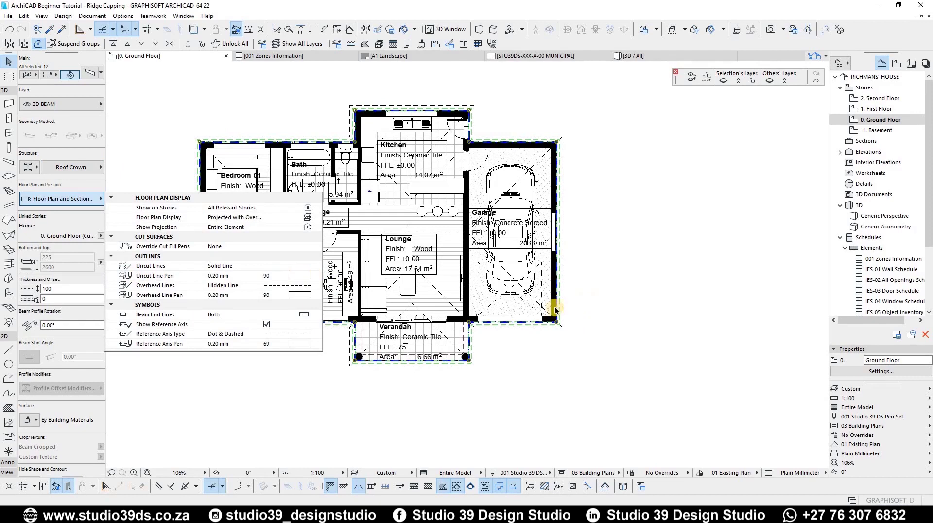
scroll(555, 310, "up", 10)
left_click(523, 315)
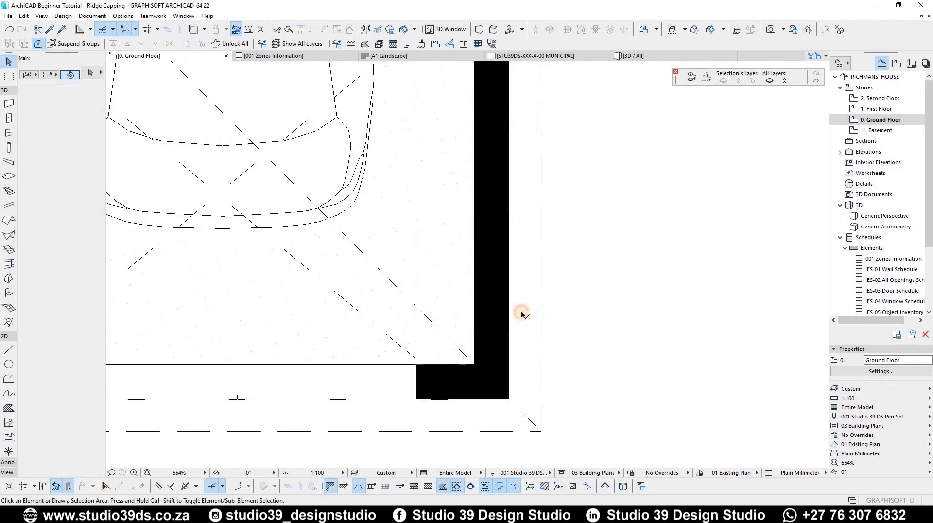
left_click(534, 385)
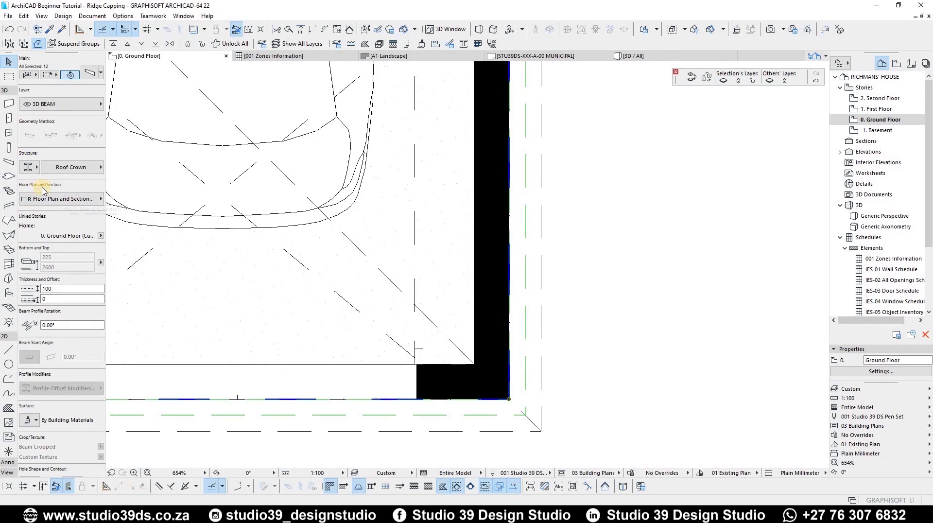
Set the beam's uncut line pen to 3 (0.25 mm) and its overhead line pen to 1 (0.10 mm)
left_click(54, 203)
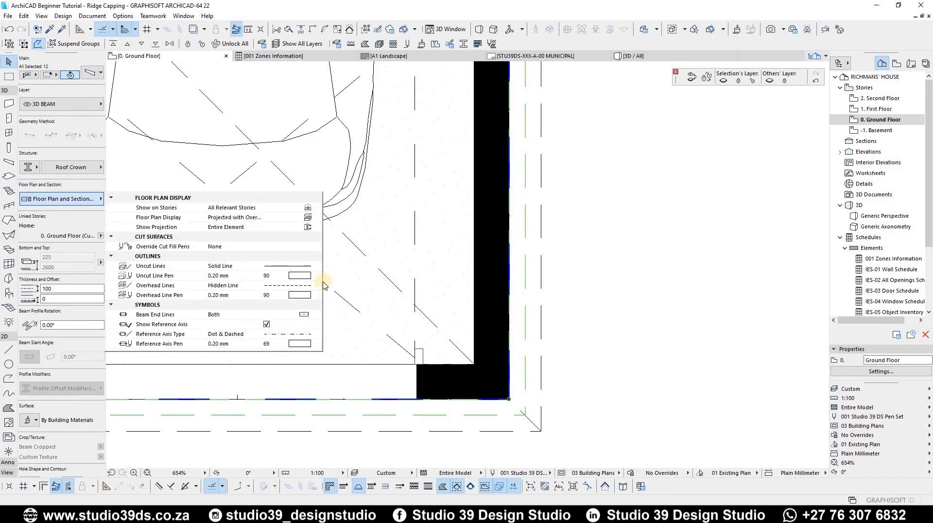
left_click(313, 276)
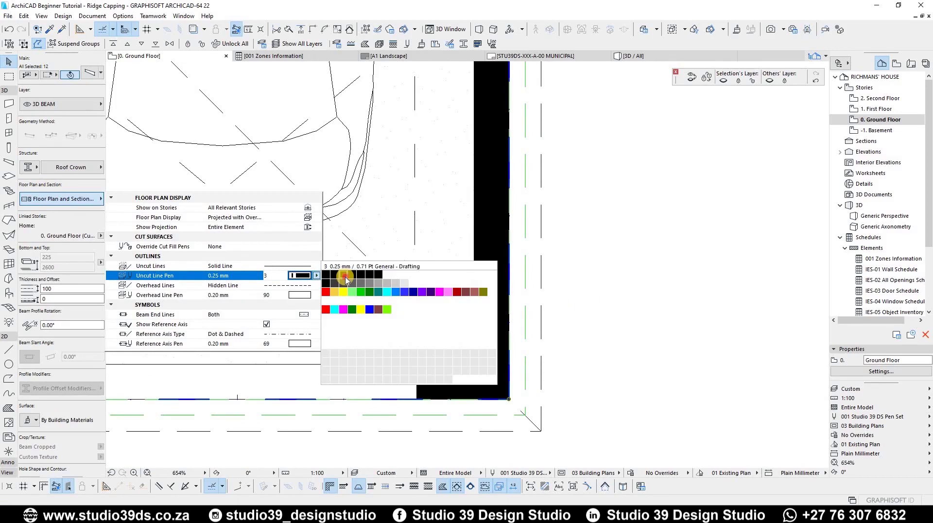
left_click(345, 280)
left_click(316, 295)
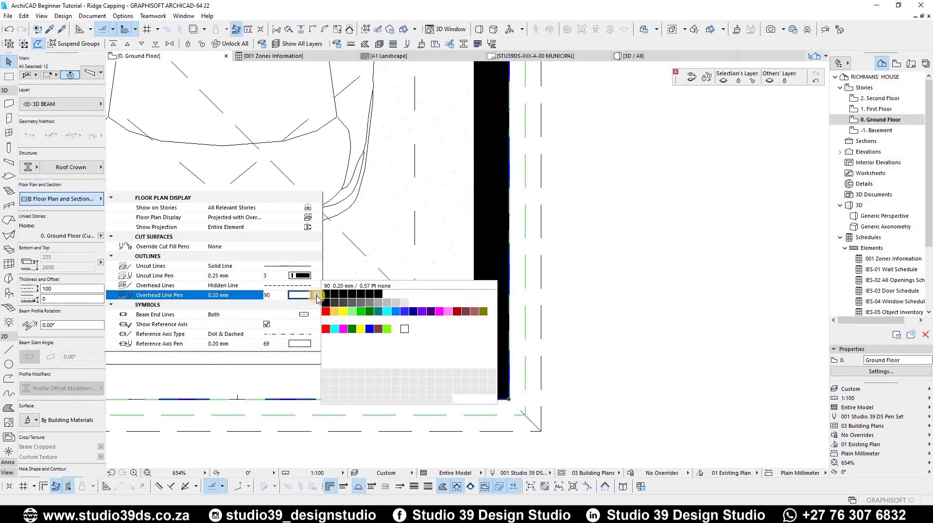
left_click(317, 322)
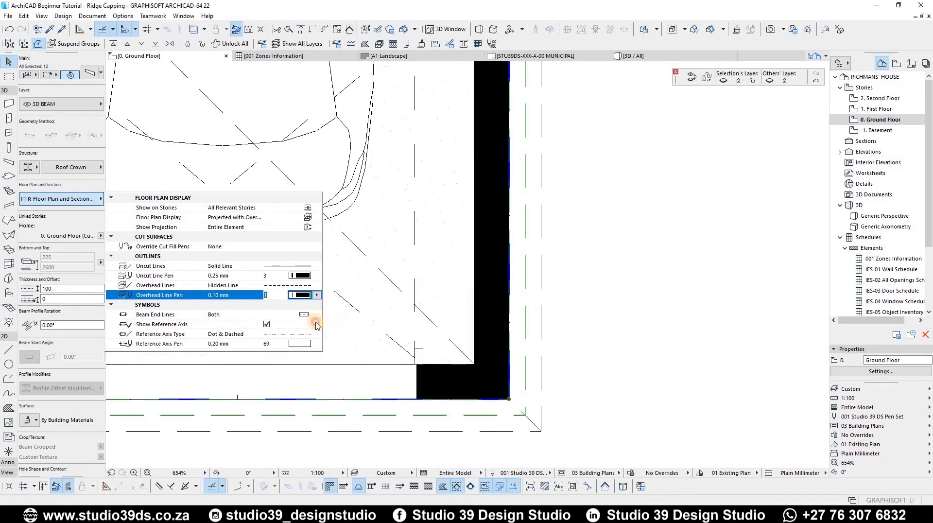
Set the beam's reference axis pen to 4 (0.35 mm)
left_click(313, 315)
left_click(314, 317)
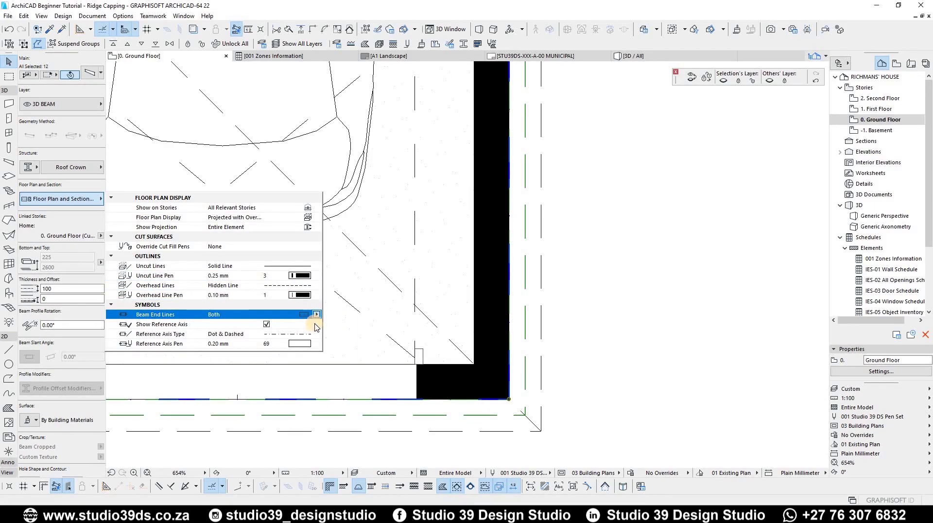
left_click(317, 344)
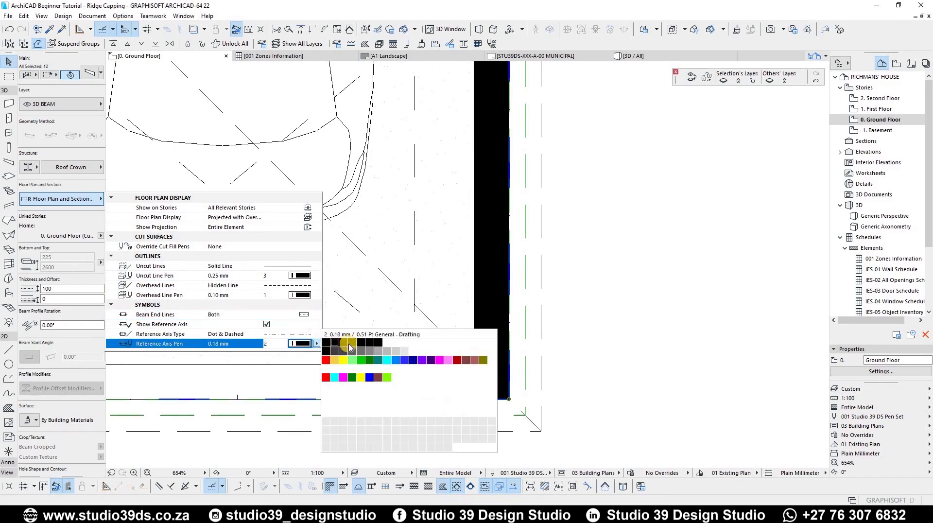
left_click(310, 362)
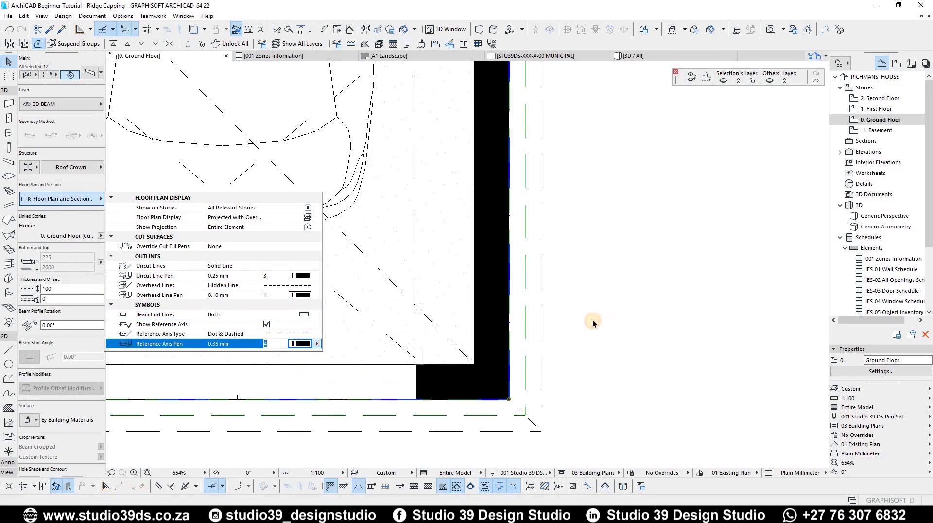
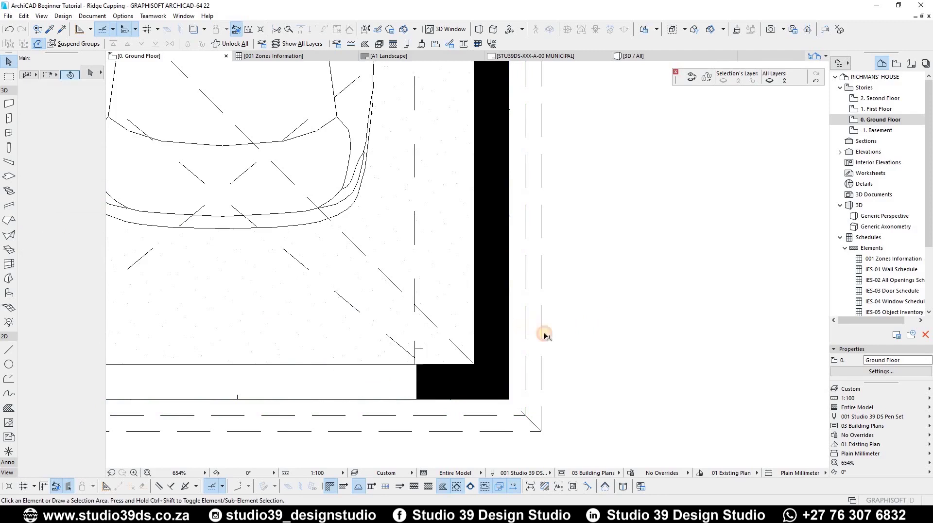
Examine the chained crown beam below the roof in 3D, from a close view of the house's corner
scroll(597, 259, "down", 8)
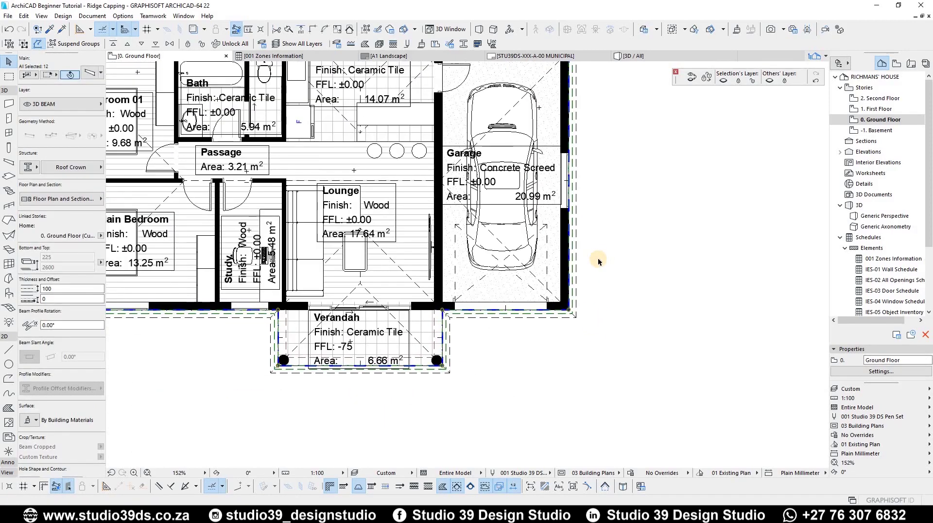
key("Escape")
key("F3")
middle_click_drag(467, 336, 384, 254, "shift")
scroll(408, 267, "up", 5)
middle_click_drag(457, 287, 437, 318, "shift")
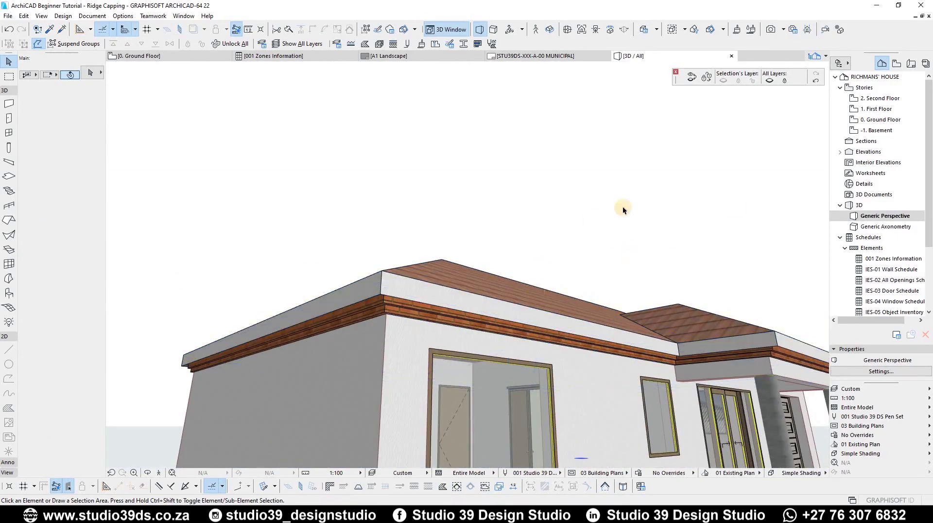
scroll(418, 310, "up", 2)
left_click(520, 373)
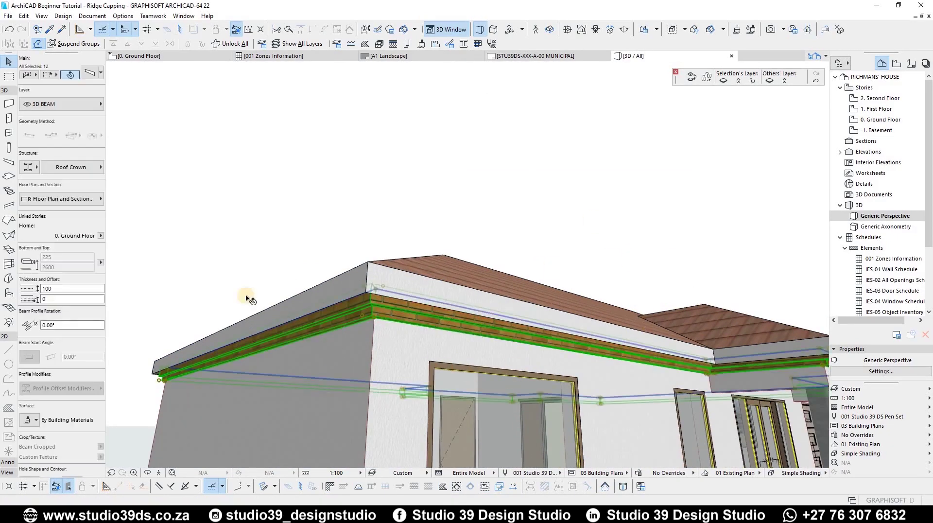
Open the Roof Crown profile for editing in the Profile Manager
left_click(464, 45)
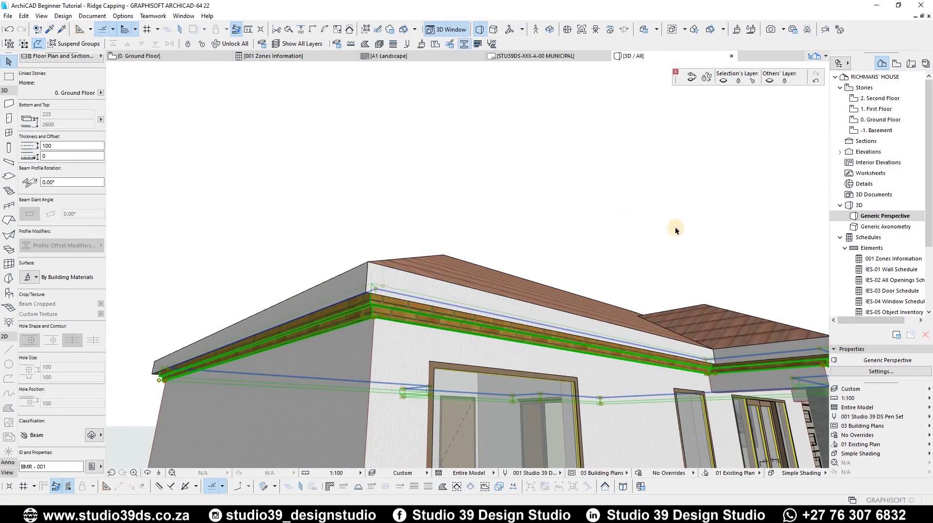
left_click(833, 131)
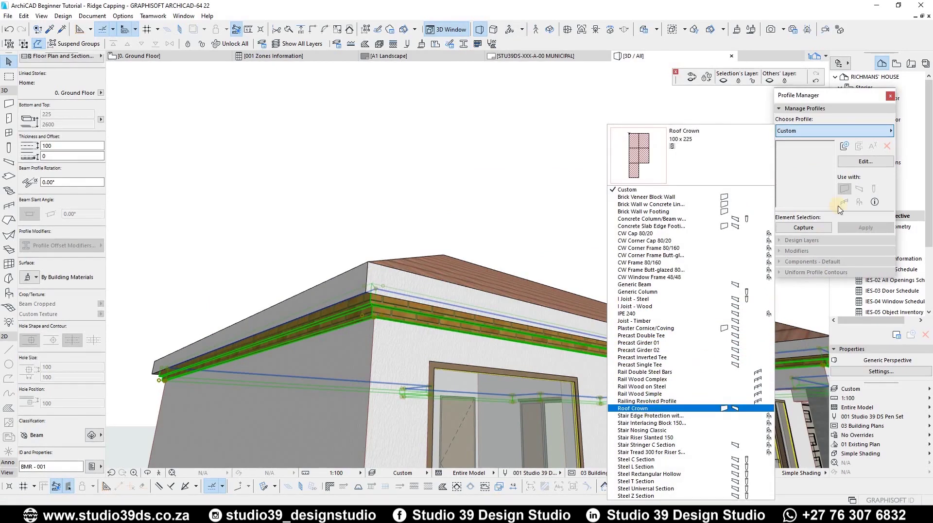
left_click(649, 408)
left_click(863, 163)
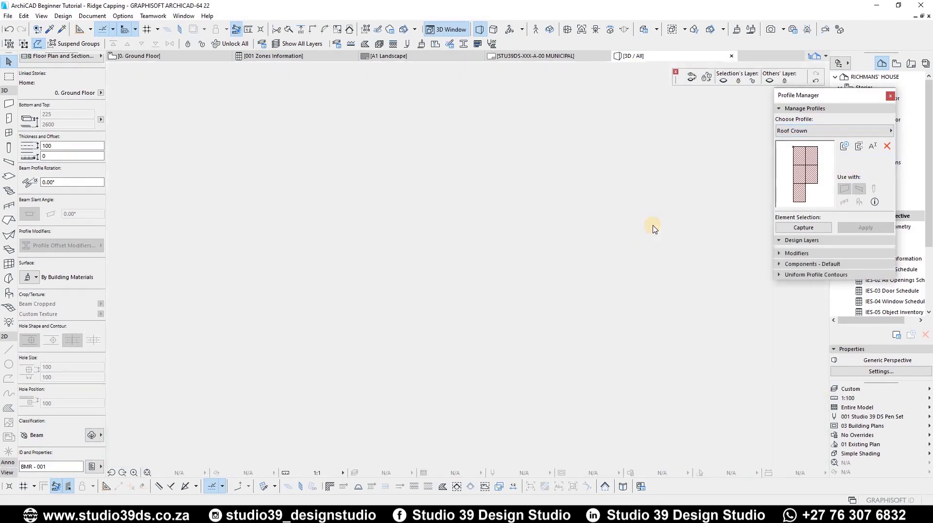
scroll(386, 294, "down", 3)
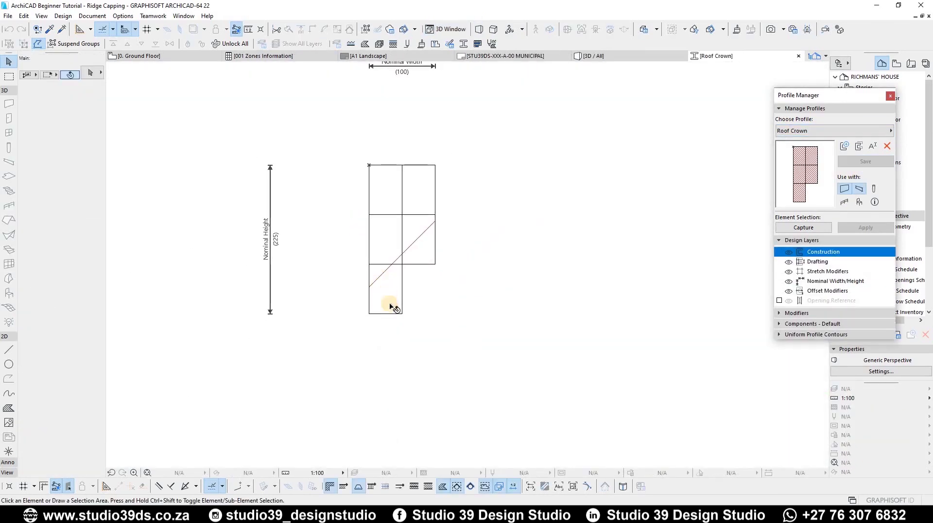
Copy the profile's lowest brick fill down by its own height, directly beneath the original
left_click(388, 302)
key("ctrl+shift+d")
left_click(370, 264)
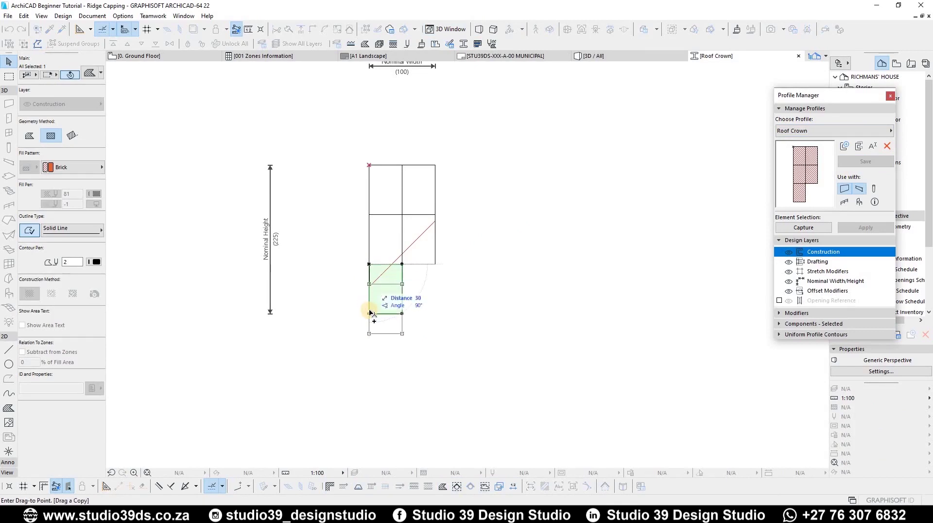
left_click(370, 313)
left_click(379, 308)
Copy the lowest brick of the profile's outer column one brick height down and save the Roof Crown profile
left_click(426, 243)
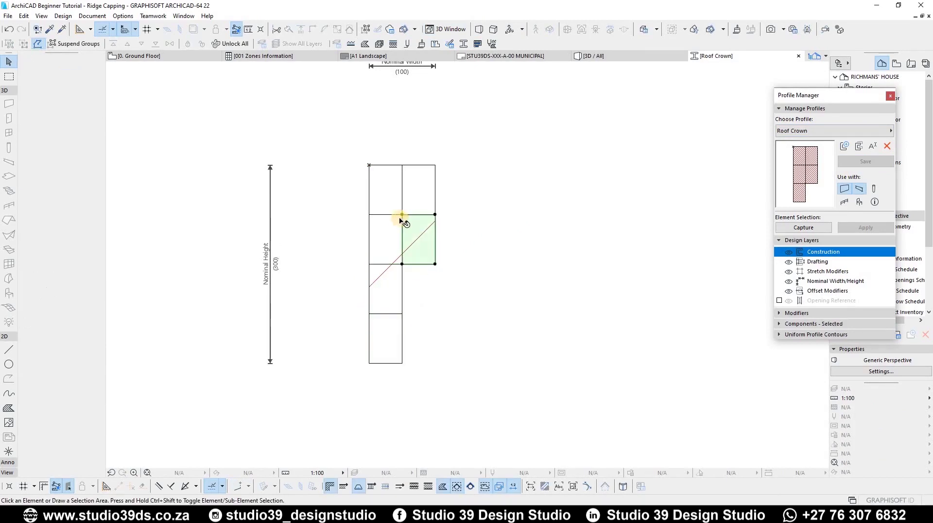
key("ctrl+shift+d")
left_click(402, 264)
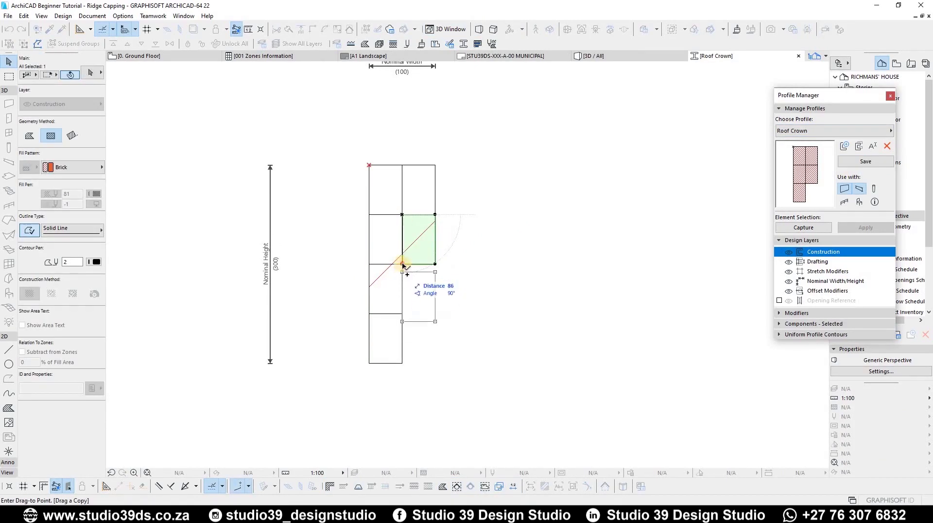
left_click(402, 314)
left_click(869, 164)
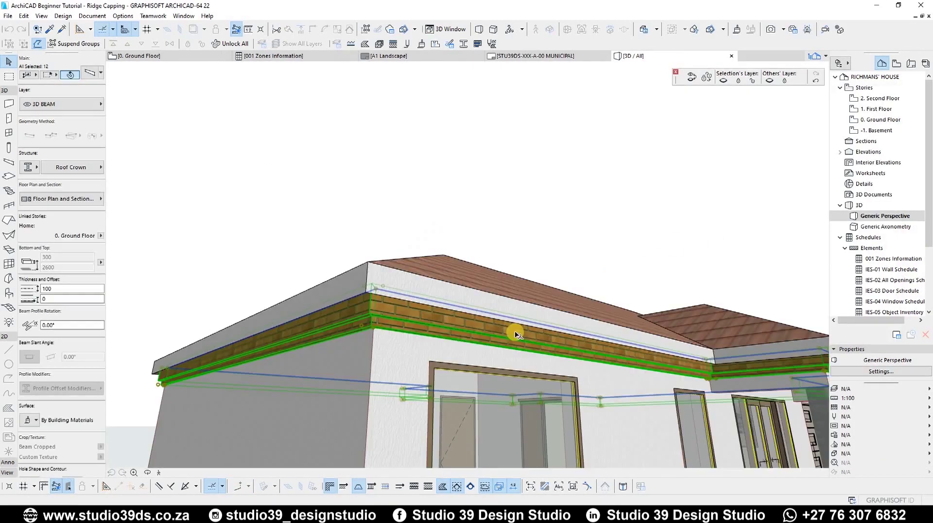
Override all surfaces of the chained crown beam with Paint - Sand Beige
middle_click_drag(500, 338, 554, 348, "shift")
scroll(479, 343, "up", 1)
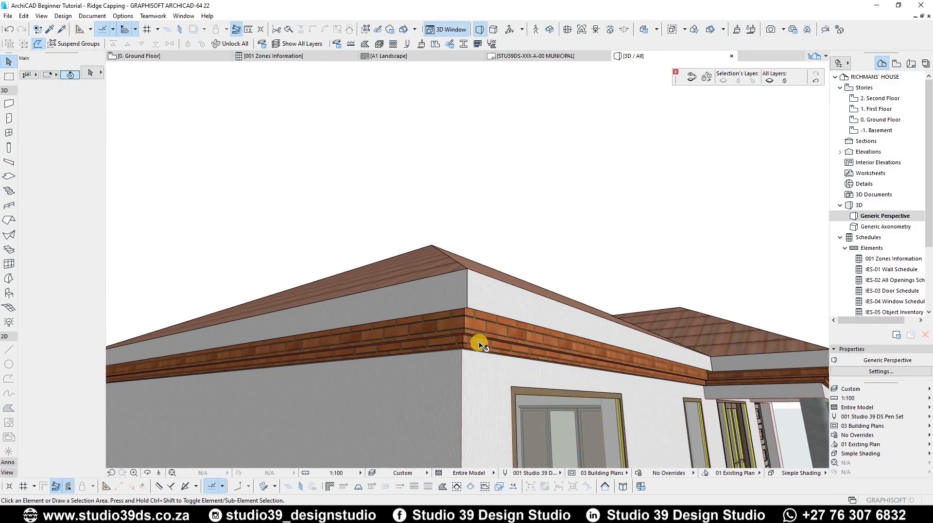
middle_click_drag(486, 339, 403, 348, "shift")
scroll(402, 348, "up", 3)
left_click(417, 349)
scroll(183, 354, "down", 2)
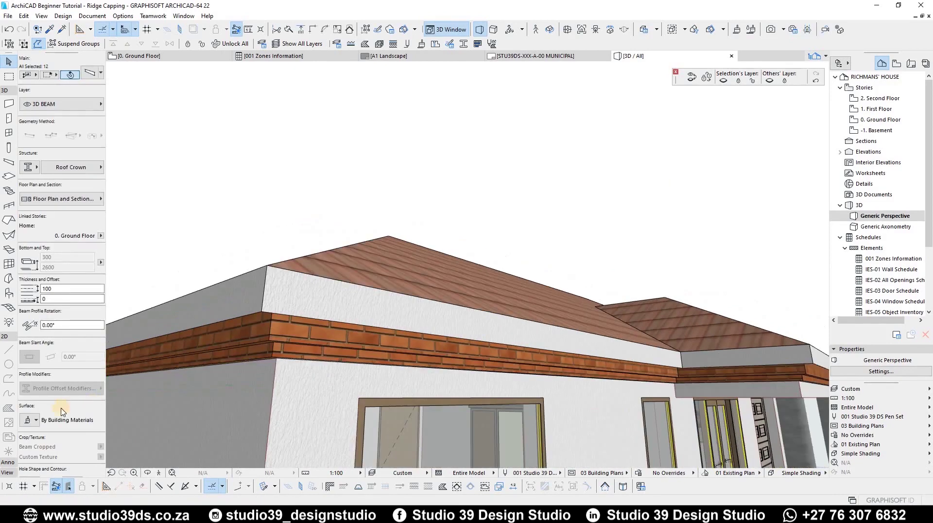
left_click(36, 420)
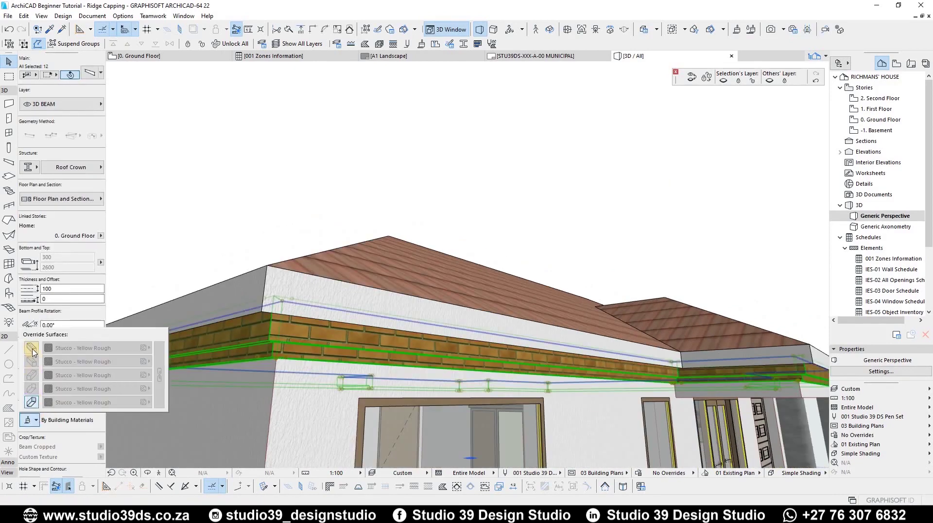
left_click(31, 404)
left_click(160, 375)
left_click(126, 349)
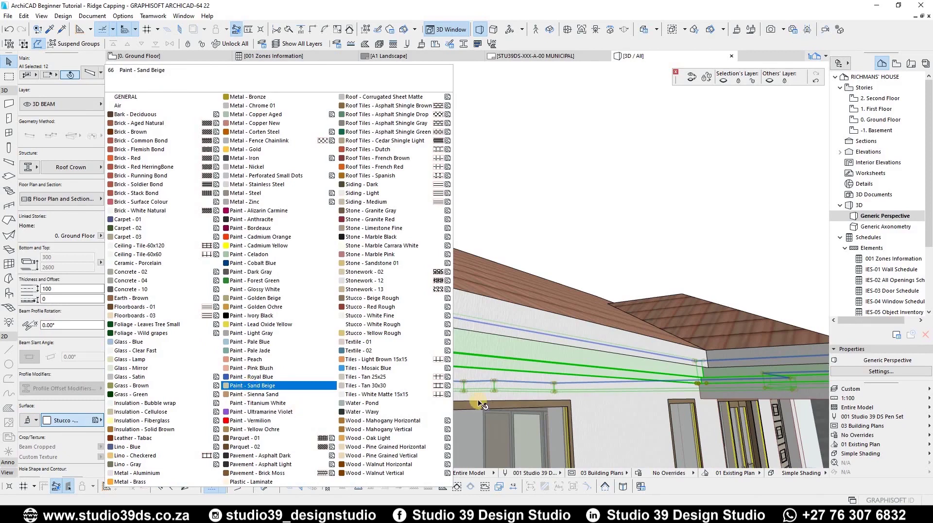
Examine the painted crown beam along the house's front and corner in 3D
scroll(402, 308, "down", 5)
mouse_move(349, 338)
middle_mouse_down("shift")
mouse_move(370, 351)
mouse_move(460, 313)
mouse_move(531, 327)
middle_mouse_up("shift")
scroll(527, 330, "up", 3)
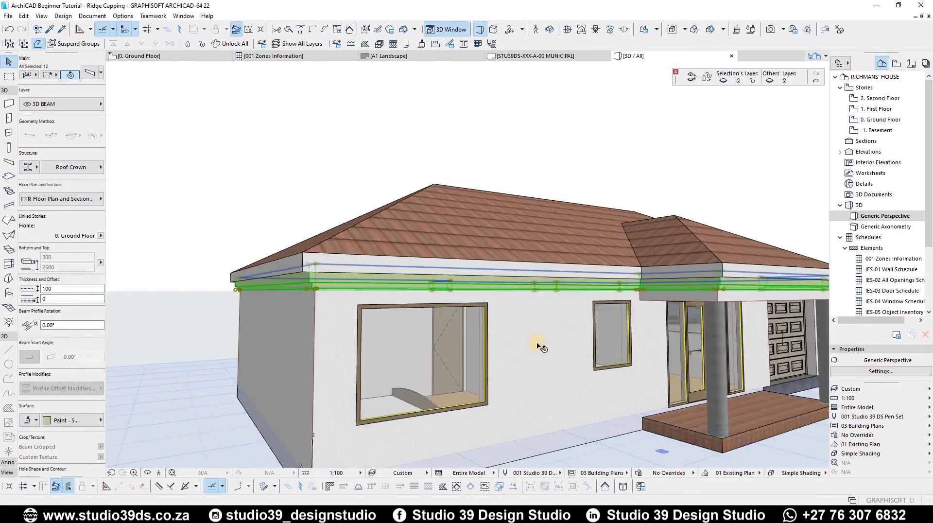
scroll(350, 287, "up", 5)
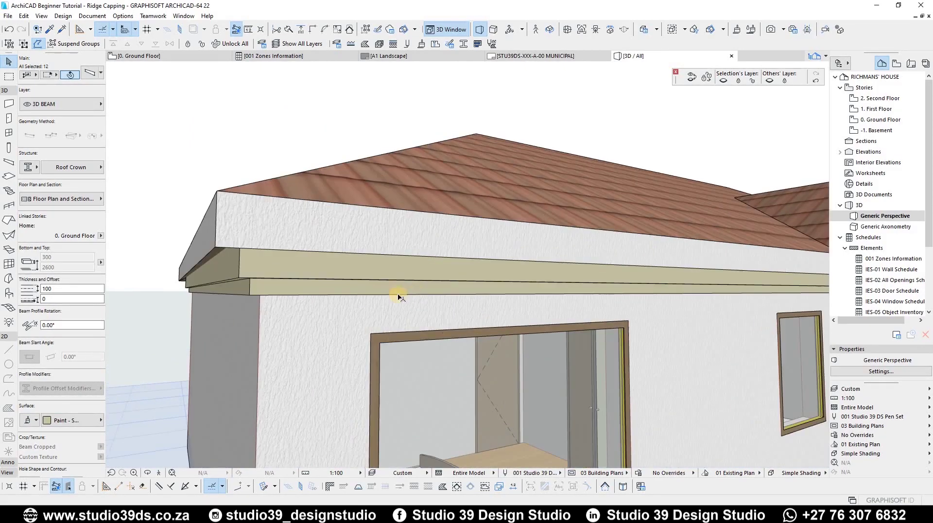
middle_click_drag(303, 271, 415, 332, "shift")
scroll(212, 329, "down", 4)
key("Escape")
Override the surface of all house walls with Paint - Yellow Ochre
left_click(422, 377, "alt")
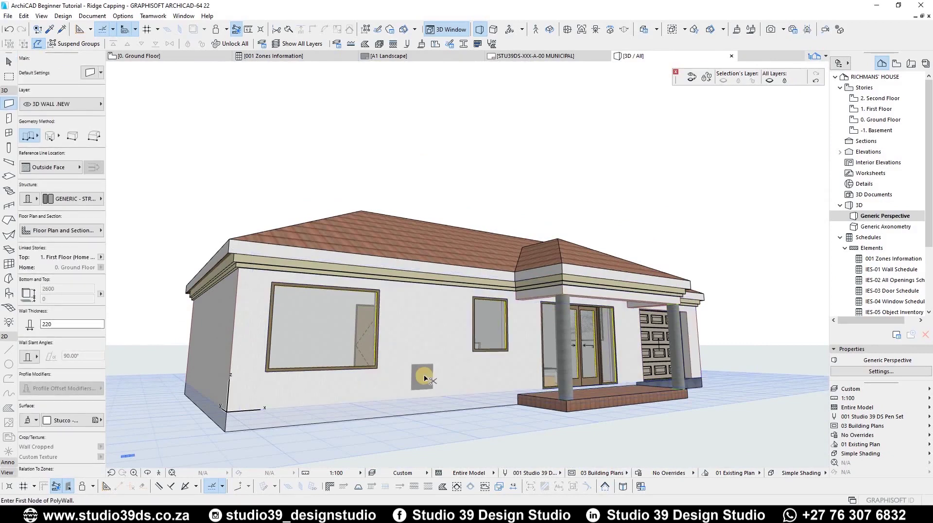
key("ctrl+a")
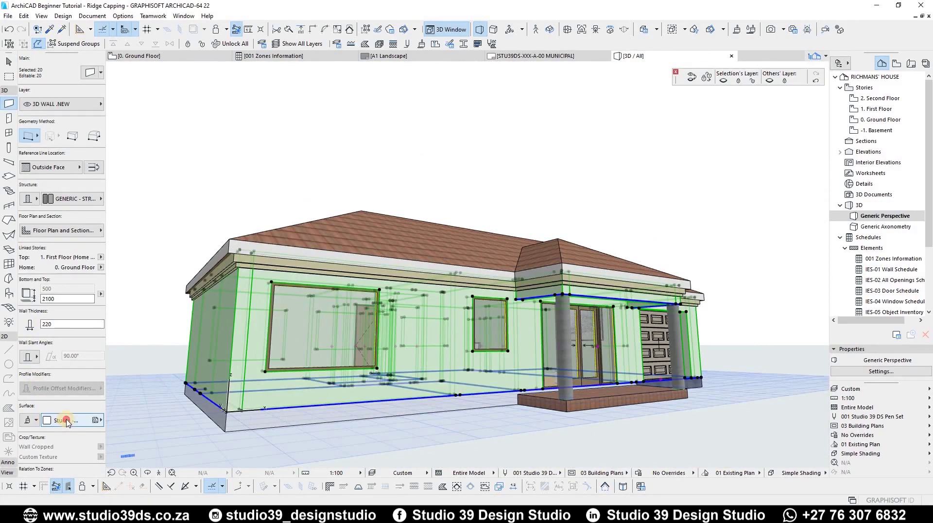
left_click(66, 421)
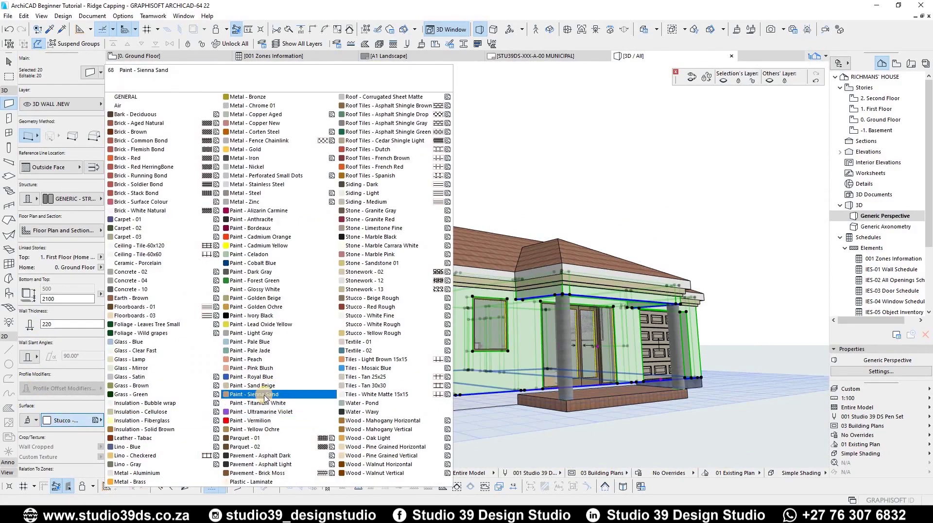
left_click(263, 429)
left_click(75, 421)
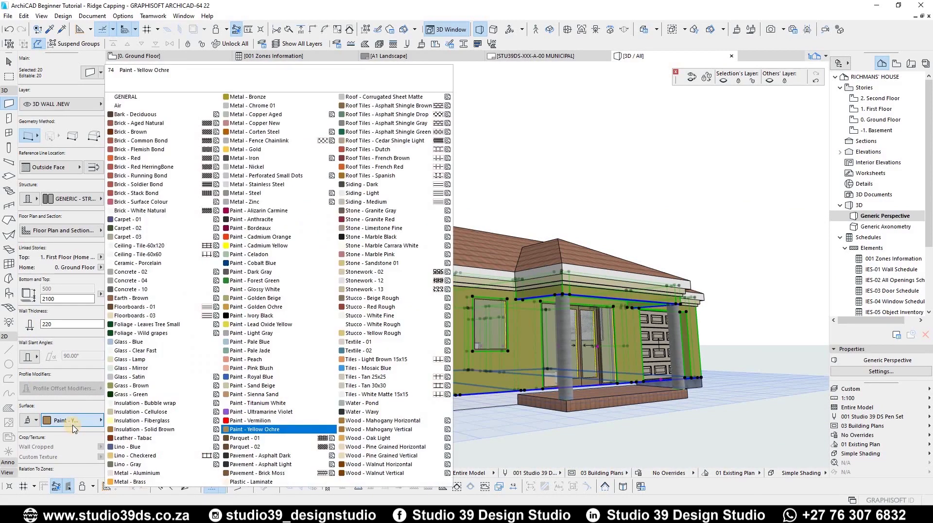
key("Escape")
key("Escape")
key("Escape")
scroll(439, 366, "down", 2)
middle_click_drag(440, 366, 400, 440, "shift")
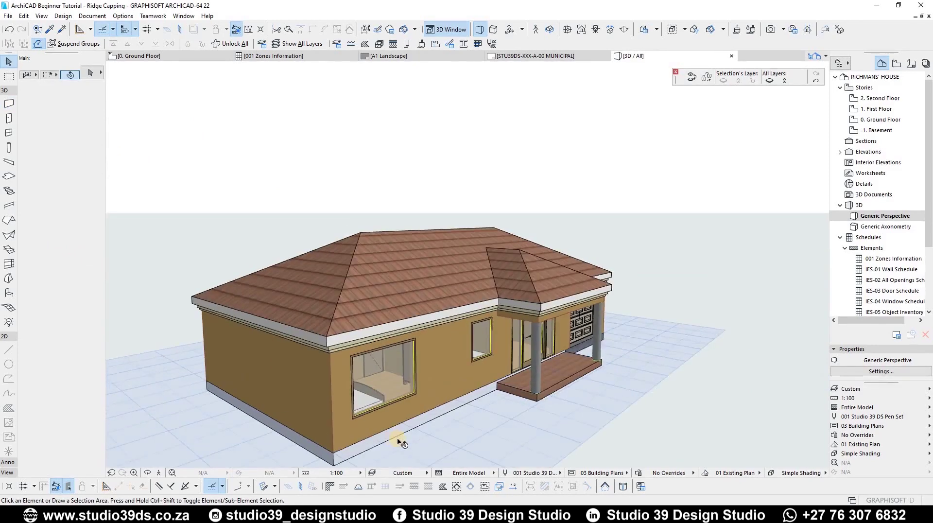
Override the edge surface of the house's floor slab with Paint - Sand Beige
scroll(407, 434, "up", 2)
left_click(408, 434)
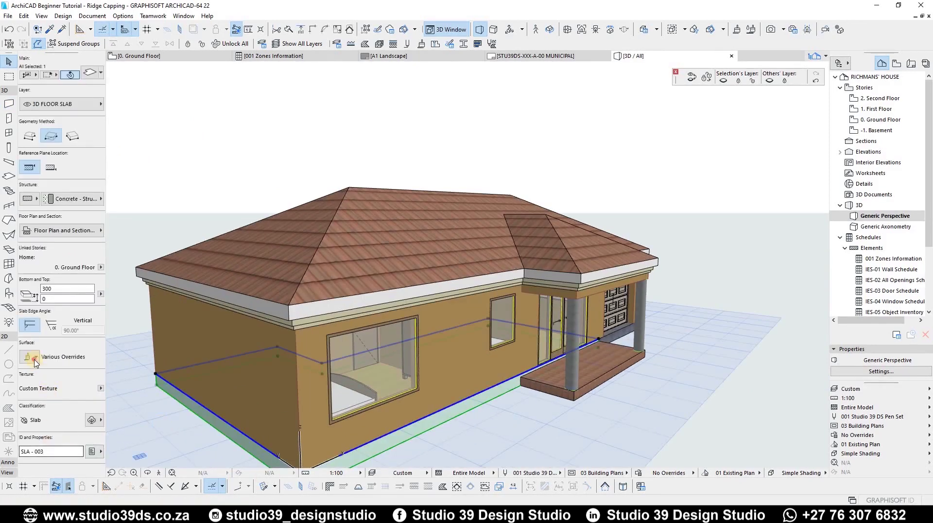
left_click(35, 359)
left_click(81, 399)
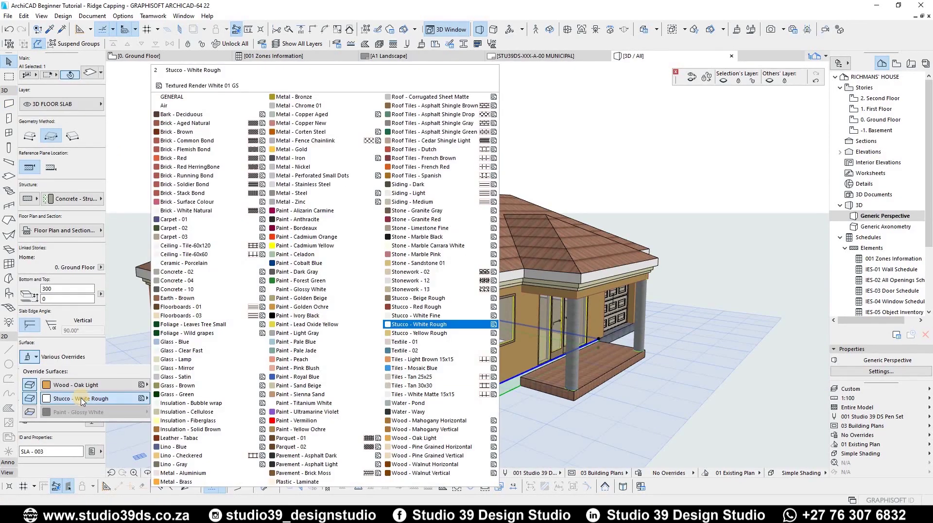
left_click(311, 387)
left_click(375, 382)
mouse_move(374, 381)
middle_mouse_down("shift")
mouse_move(390, 277)
mouse_move(374, 300)
mouse_move(306, 321)
mouse_move(481, 322)
mouse_move(449, 391)
mouse_move(440, 350)
middle_mouse_up("shift")
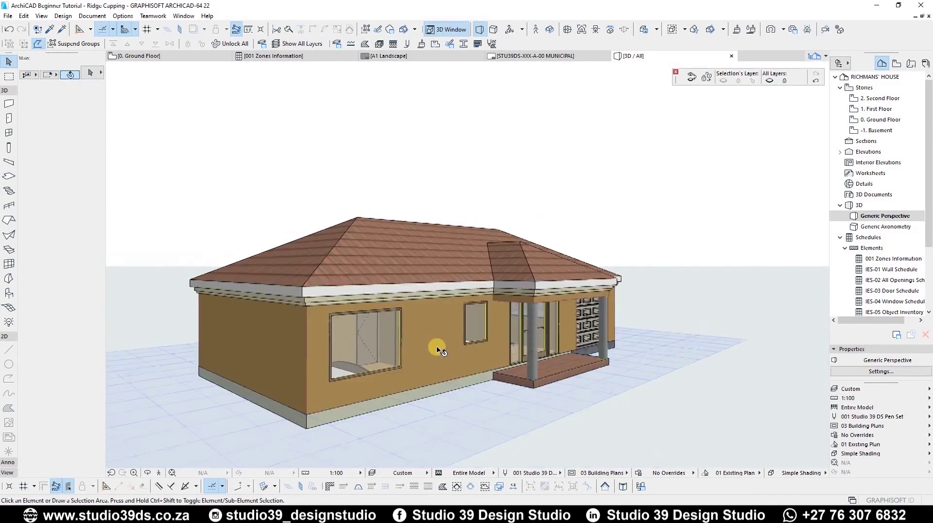
Select all house walls and change their surface override to Paint - Golden Beige
left_click(440, 350)
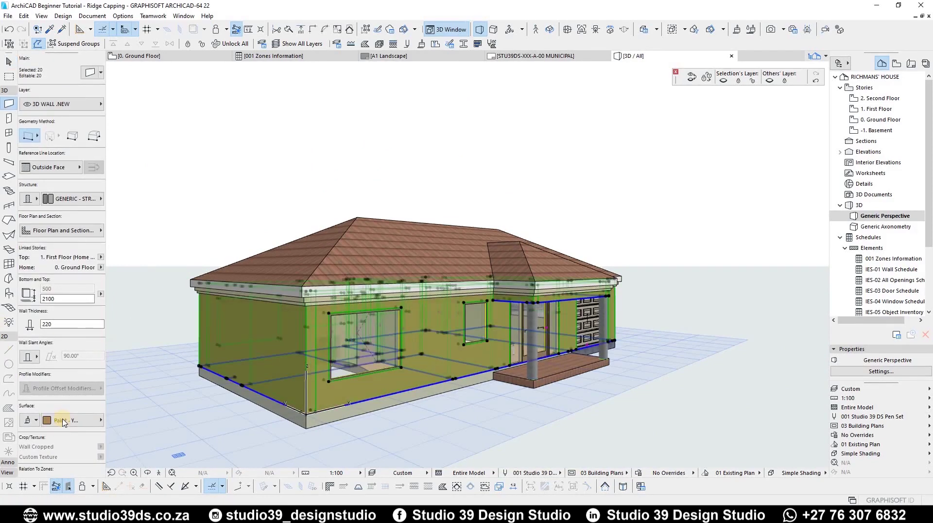
left_click(63, 421)
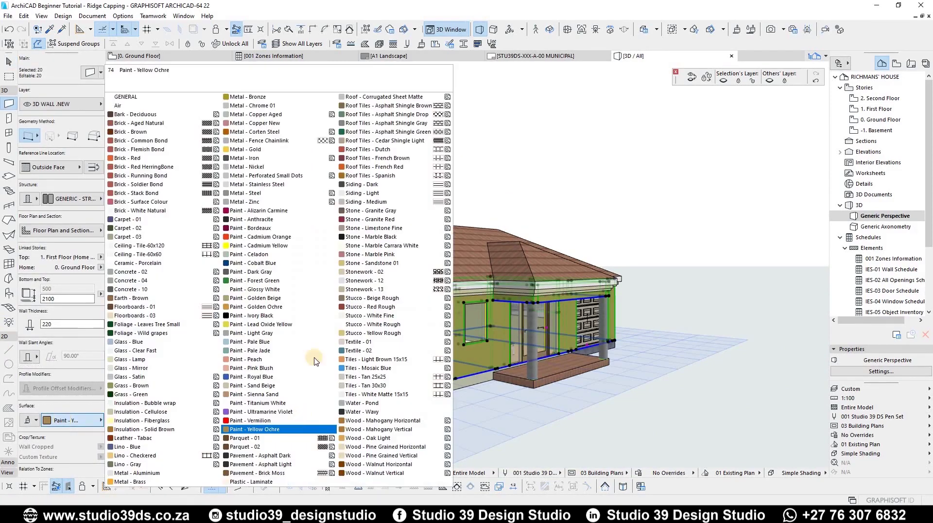
left_click(269, 300)
scroll(454, 389, "down", 2)
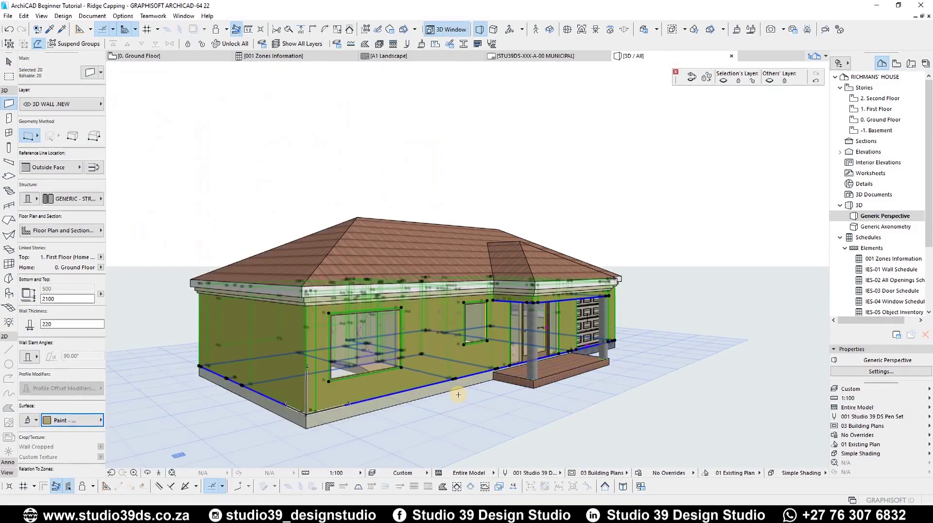
key("Escape")
Examine the painted walls, the crown beam at the front corner and the tiled roof from above in 3D
scroll(382, 333, "up", 3)
middle_click_drag(382, 333, 437, 357, "shift")
scroll(438, 357, "down", 1)
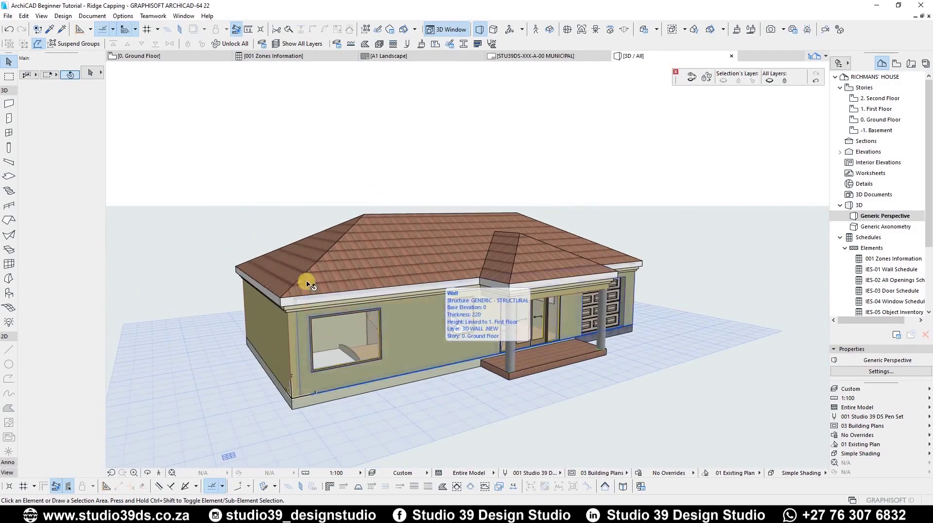
scroll(374, 253, "up", 5)
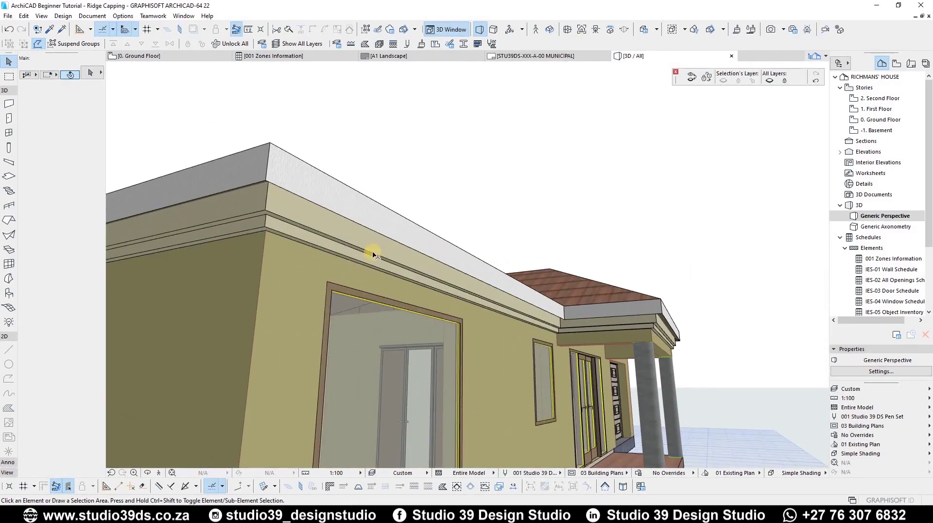
scroll(387, 319, "down", 4)
middle_click_drag(379, 325, 524, 291, "shift")
scroll(384, 314, "down", 2)
middle_click_drag(403, 297, 428, 335)
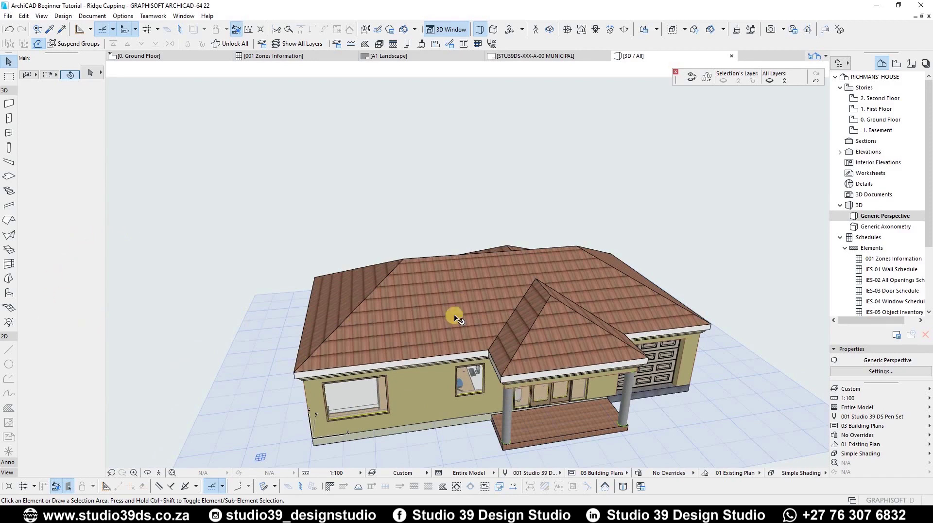
Activate the Object tool and assign its default layer to 3D ROOF
left_click(9, 293)
left_click(56, 105)
left_click(66, 104)
left_click(68, 104)
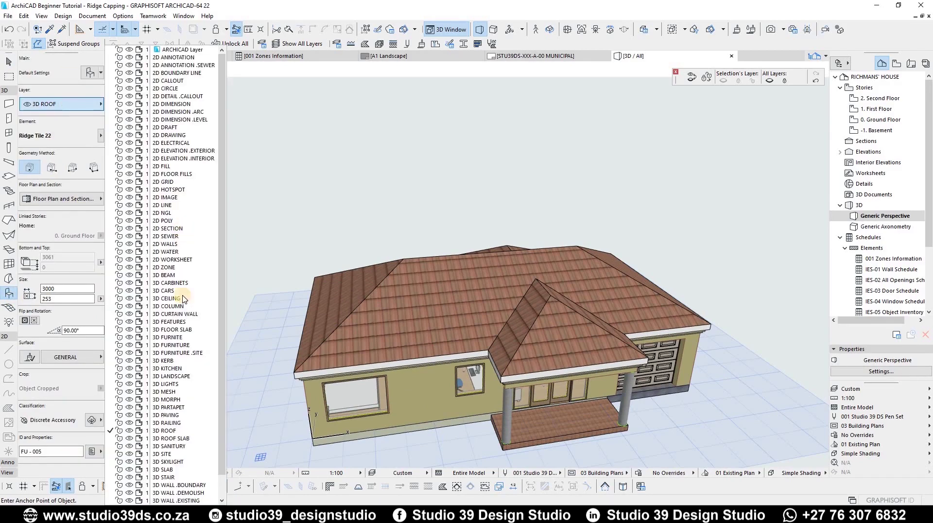
left_click(175, 429)
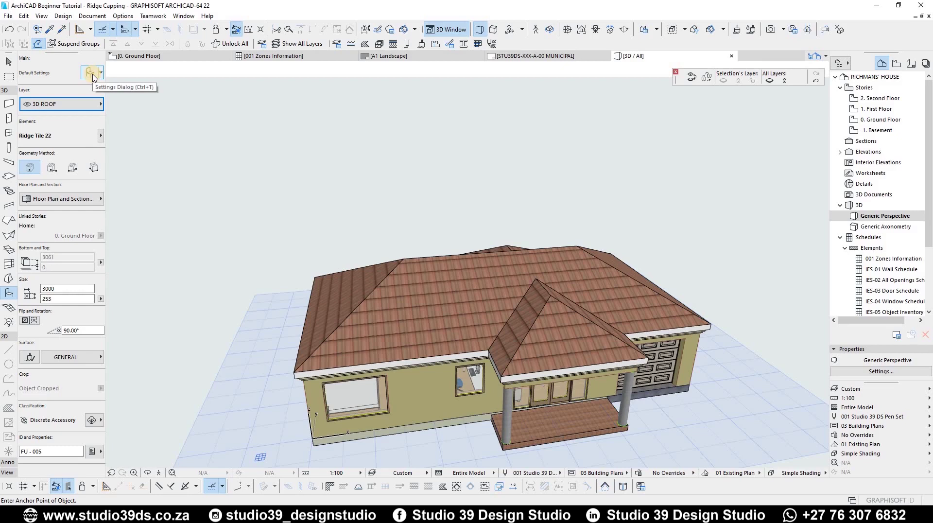
Open the object default settings and look through the Furnishing 22 library folders, including beds, couches and decoration
key("ctrl+t")
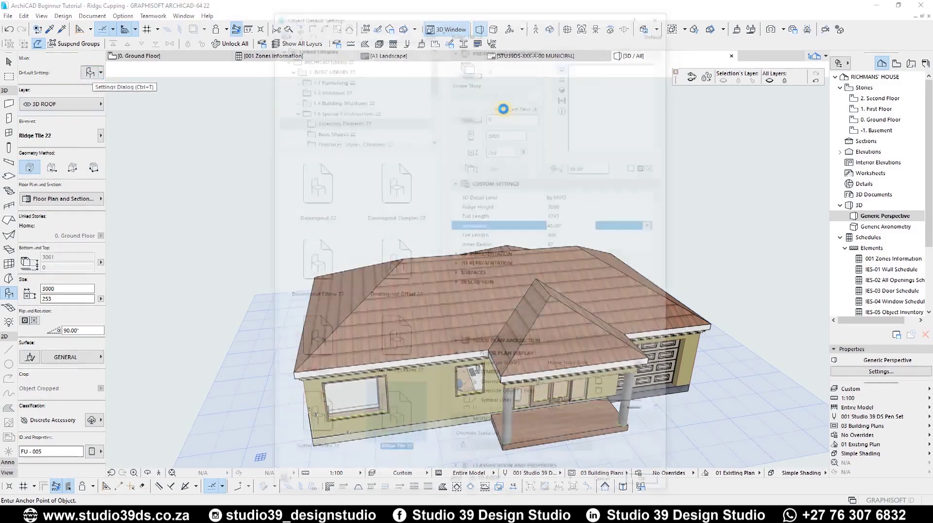
left_click(323, 78)
left_click(292, 77)
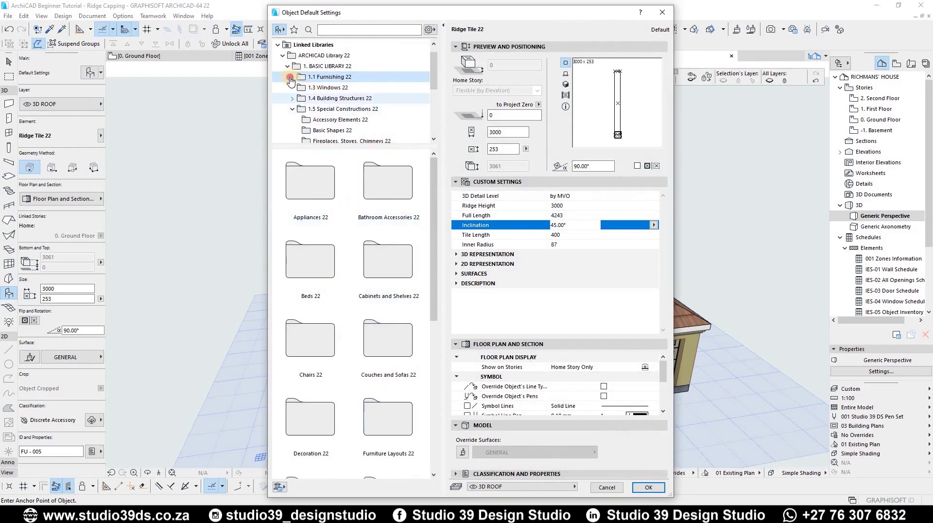
left_click(318, 56)
left_click(321, 77)
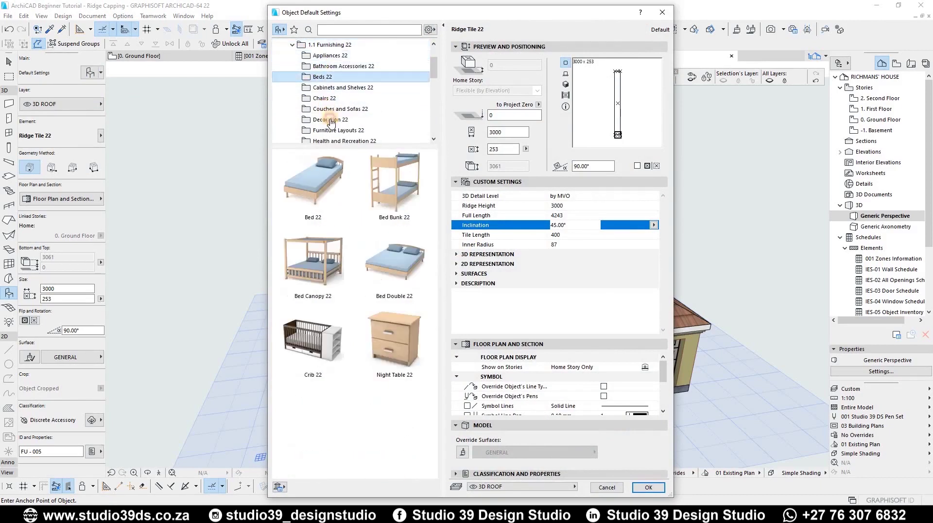
left_click(335, 108)
left_click(331, 119)
left_click(291, 45)
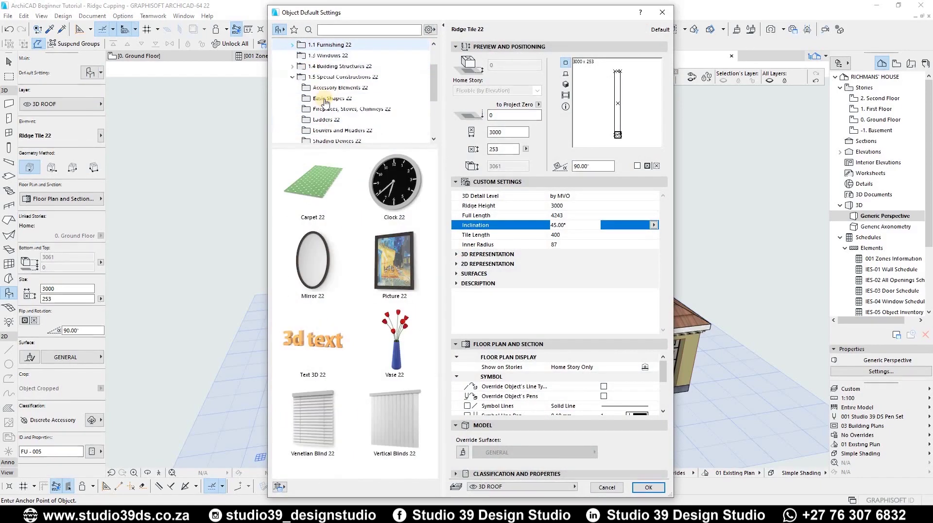
scroll(331, 115, "up", 2)
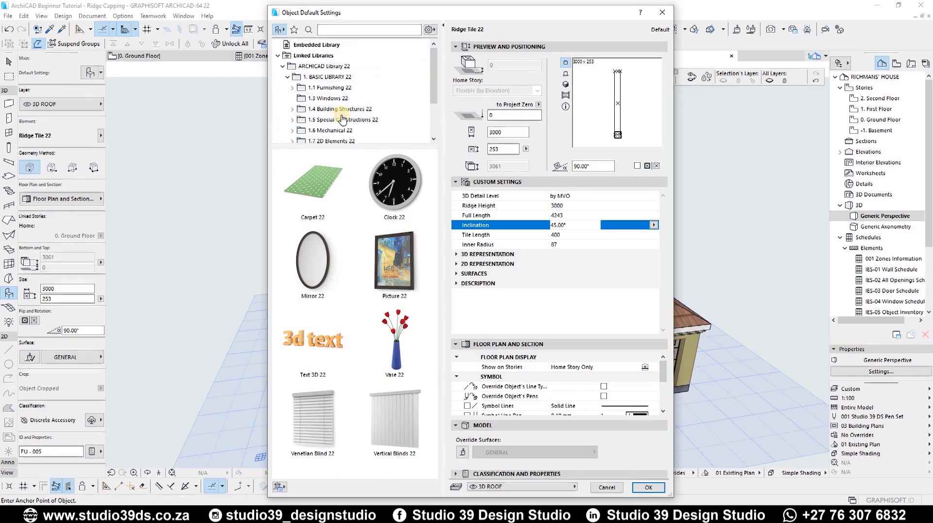
Locate Ridge Tile 22 in Accessory Elements 22 under Special Constructions 22 and accept it as the default object
left_click(320, 122)
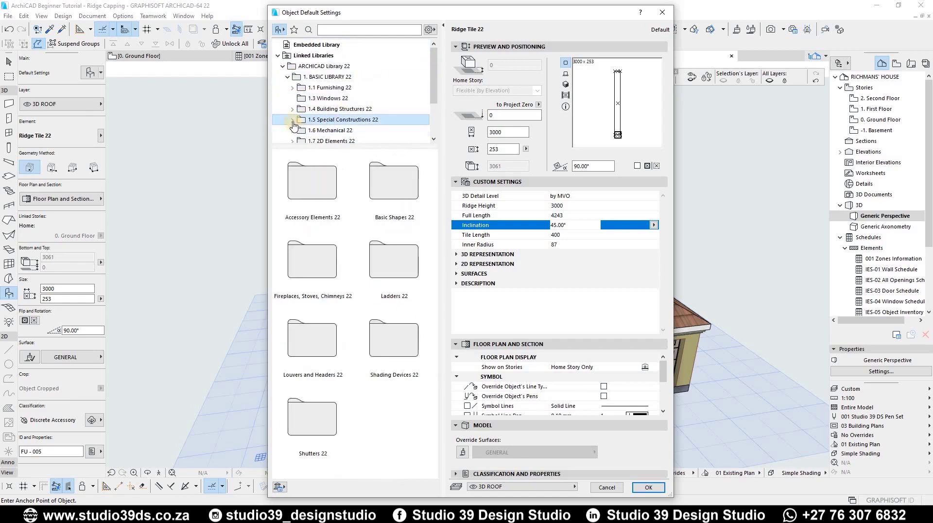
left_click(292, 119)
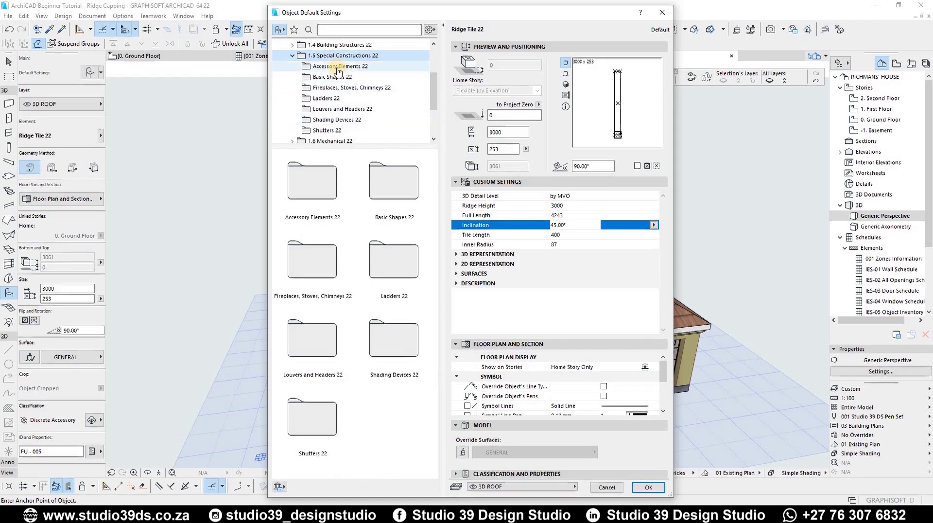
left_click(321, 67)
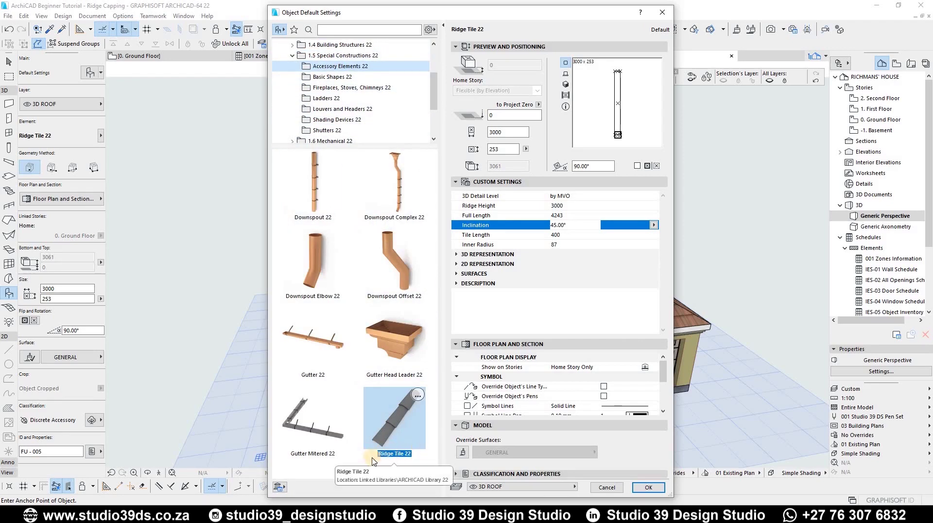
left_click(650, 488)
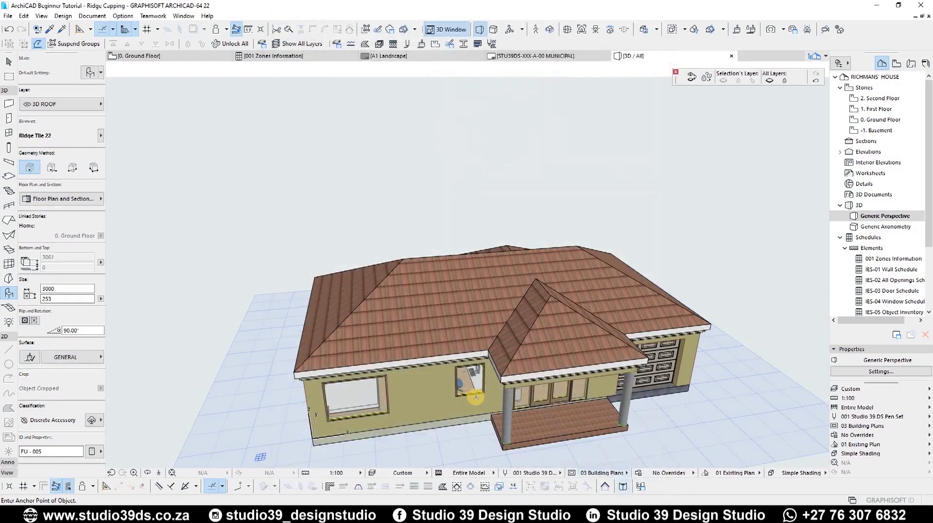
key("ctrl+t")
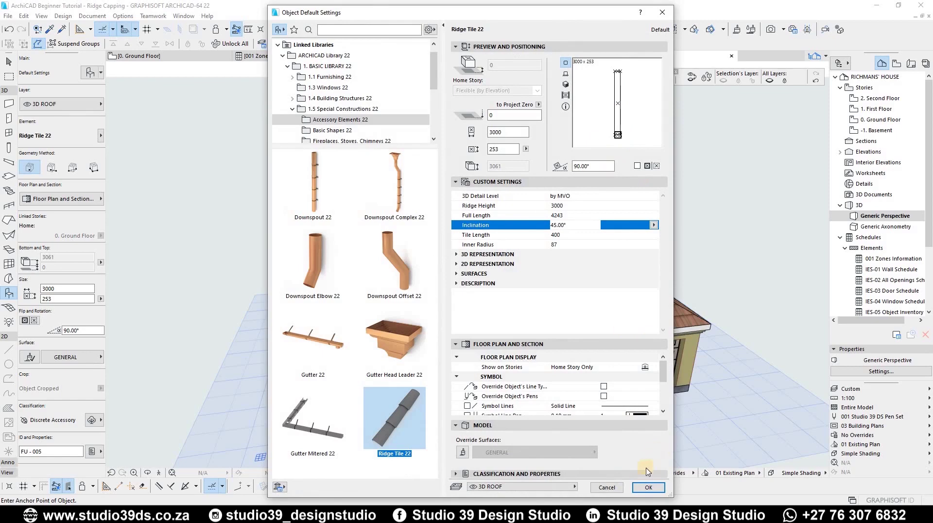
left_click(648, 487)
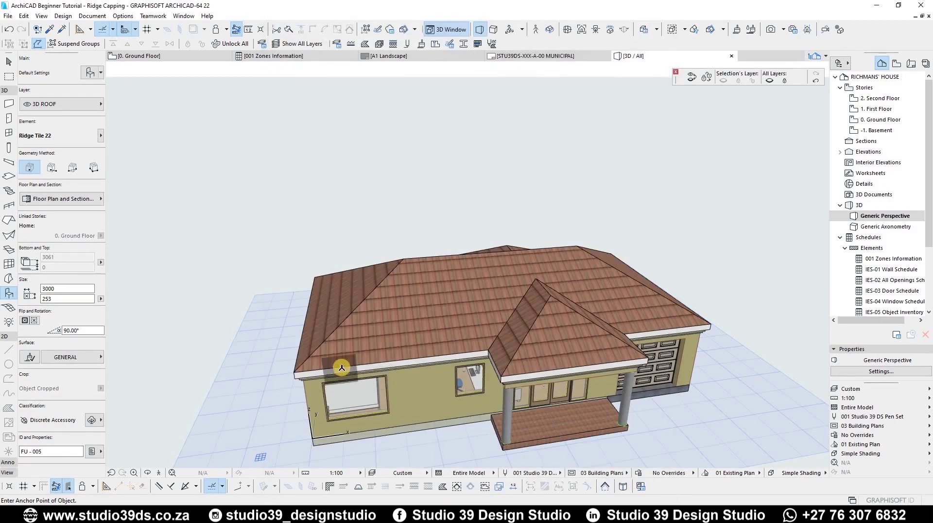
On the First Floor plan, place a 3000 mm ridge tile at the roof's lower-left corner and select it
key("F2")
scroll(645, 308, "down", 5)
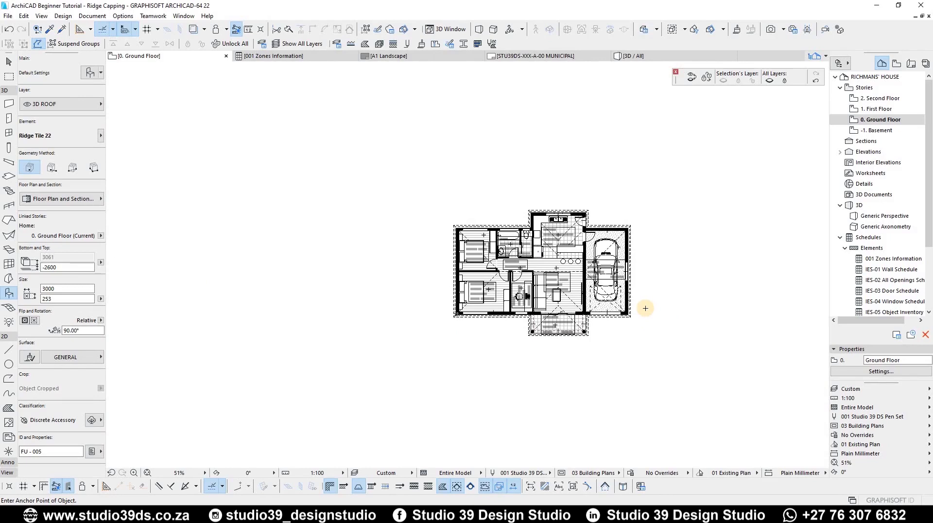
key("ctrl+Up")
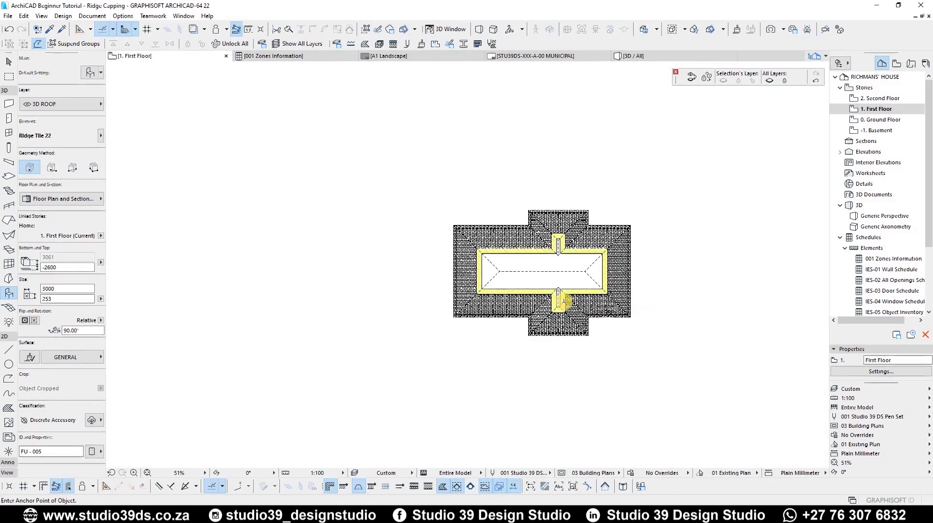
scroll(460, 311, "up", 6)
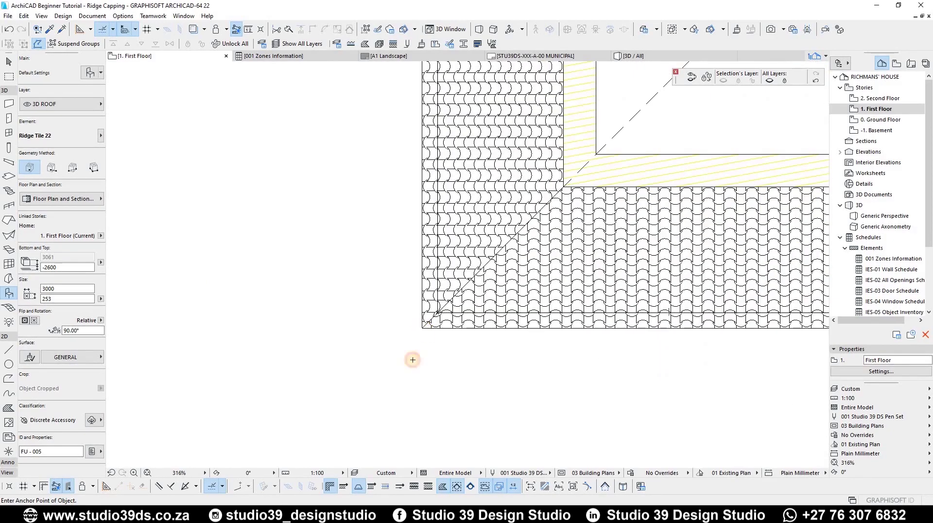
left_click(434, 285)
left_click(425, 318, "shift")
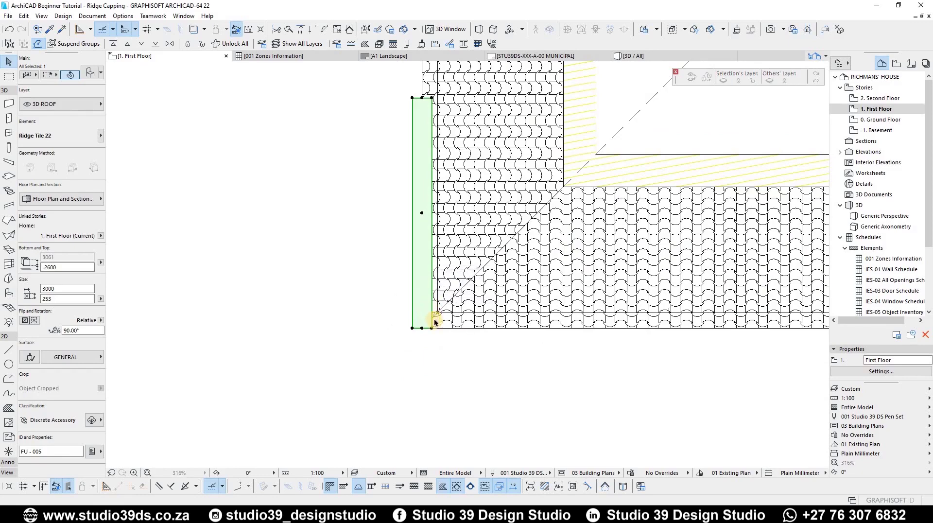
Rotate the ridge tile about its lower end's midpoint to align with the hip line at 45°
key("ctrl+e")
left_click(422, 329)
left_click(421, 121)
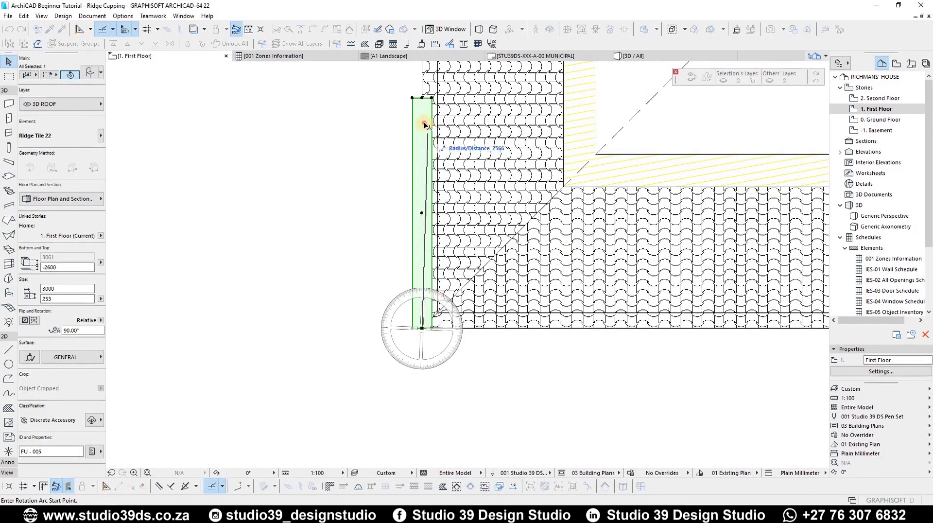
left_click(604, 150)
Stretch the ridge tile's upper end along the hip to the left endpoint of the main ridge
scroll(447, 221, "down", 3)
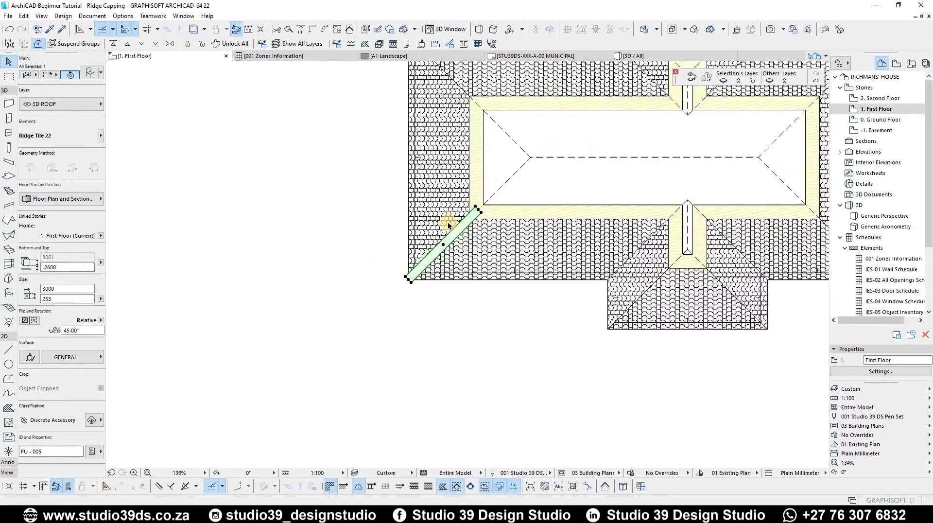
scroll(431, 229, "up", 3)
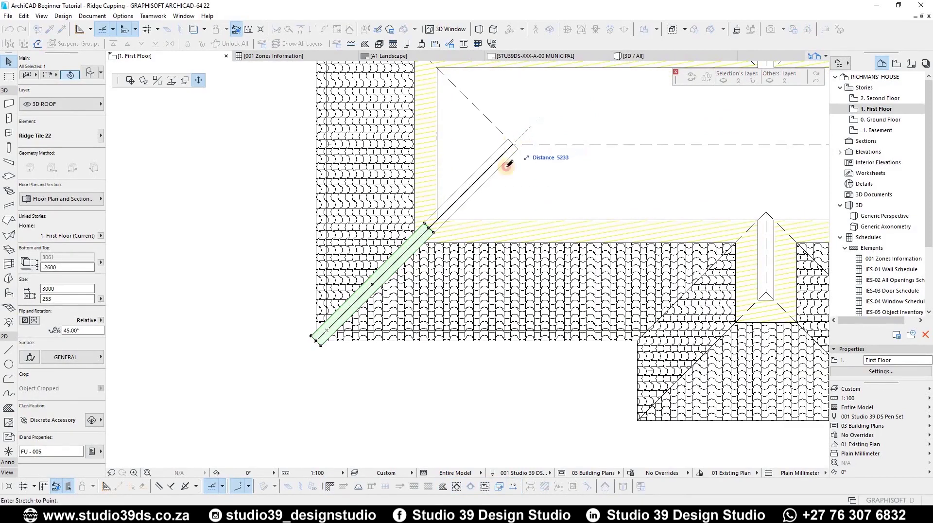
left_click(513, 145)
key("Escape")
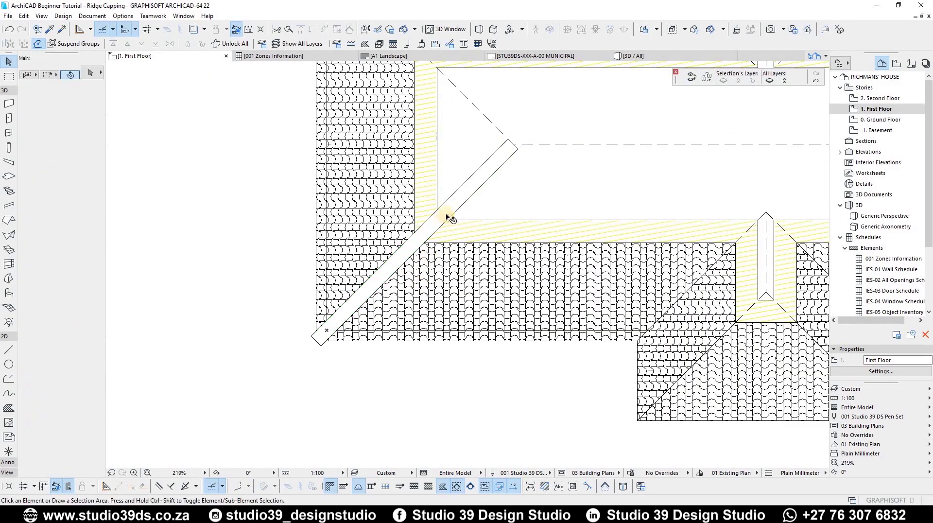
In the 3D view, set the ridge tile's bottom offset to the First Floor home story to 0
left_click(449, 210)
key("Escape")
key("F3")
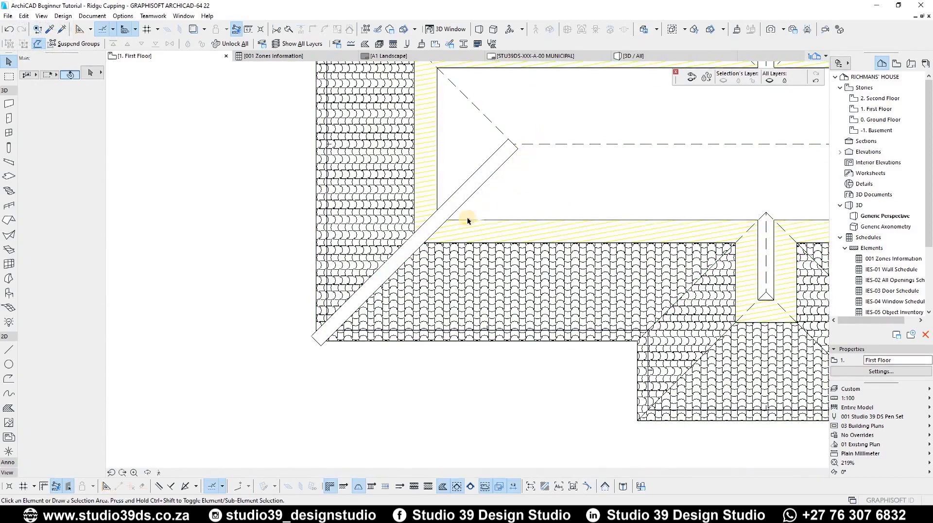
scroll(313, 438, "up", 3)
left_click(314, 429)
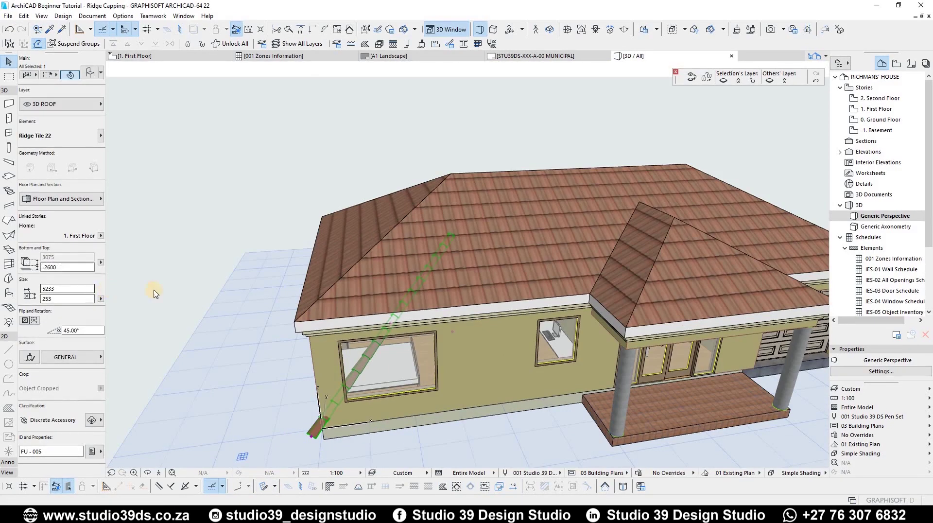
key("ctrl+t")
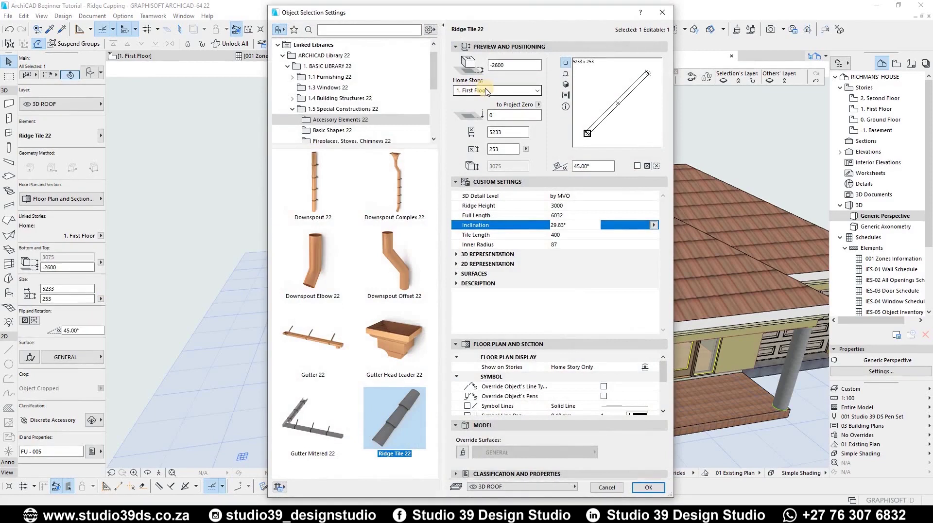
left_click_drag(529, 65, 443, 79)
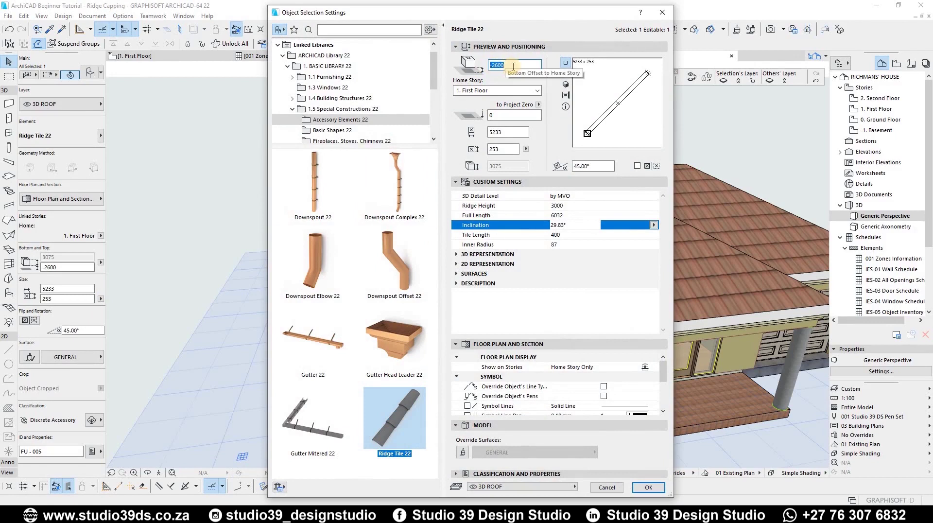
key("Return")
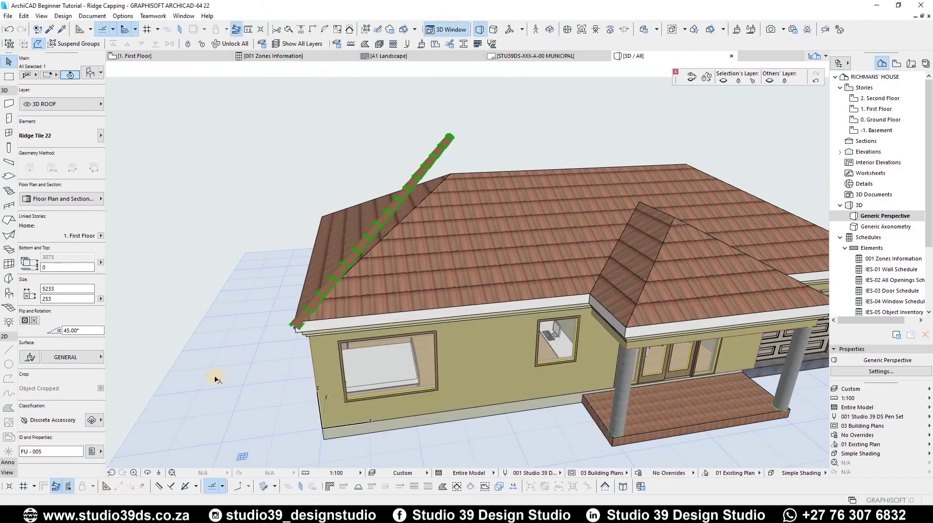
Raise the ridge tile at the eave corner to a bottom offset of 120 mm above its home story
scroll(364, 298, "up", 5)
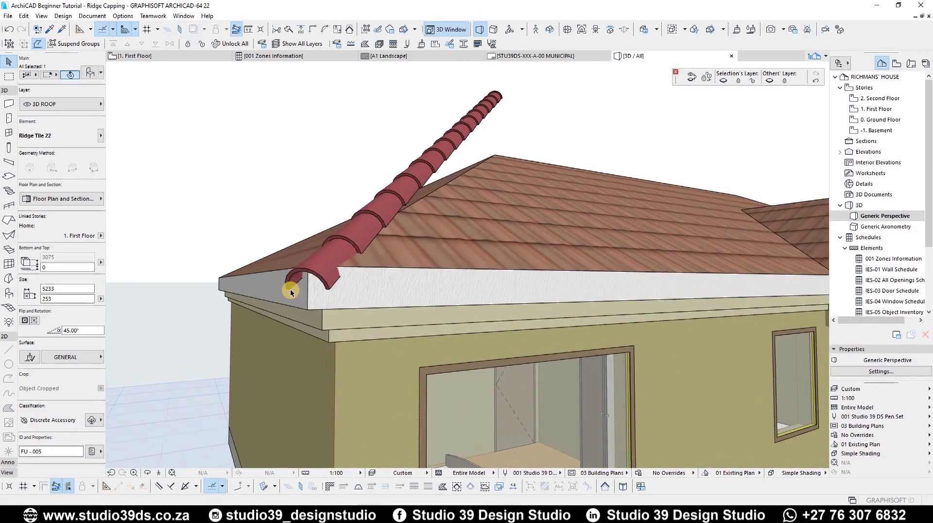
scroll(290, 288, "up", 3)
middle_click_drag(388, 252, 416, 248, "shift")
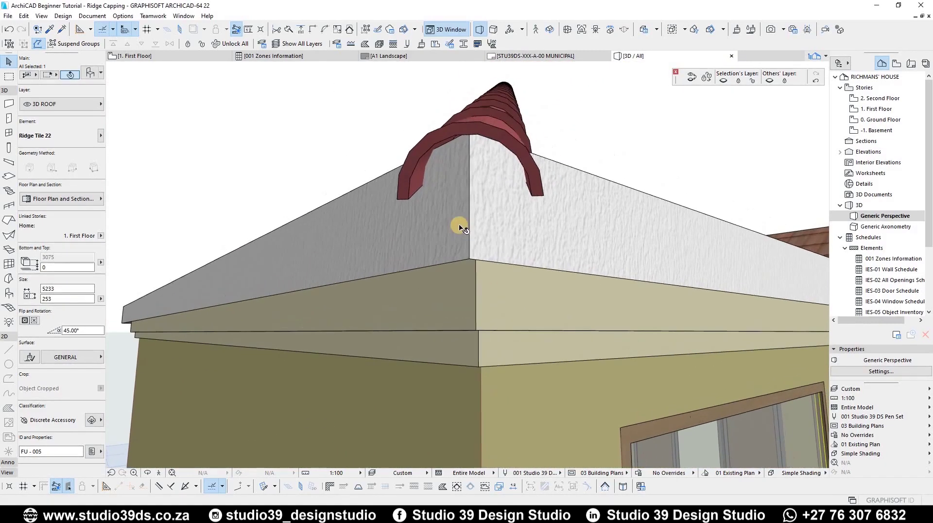
key("ctrl+d")
left_click(469, 198)
middle_click_drag(474, 145, 465, 229, "shift")
left_click(462, 77)
scroll(207, 358, "down", 10)
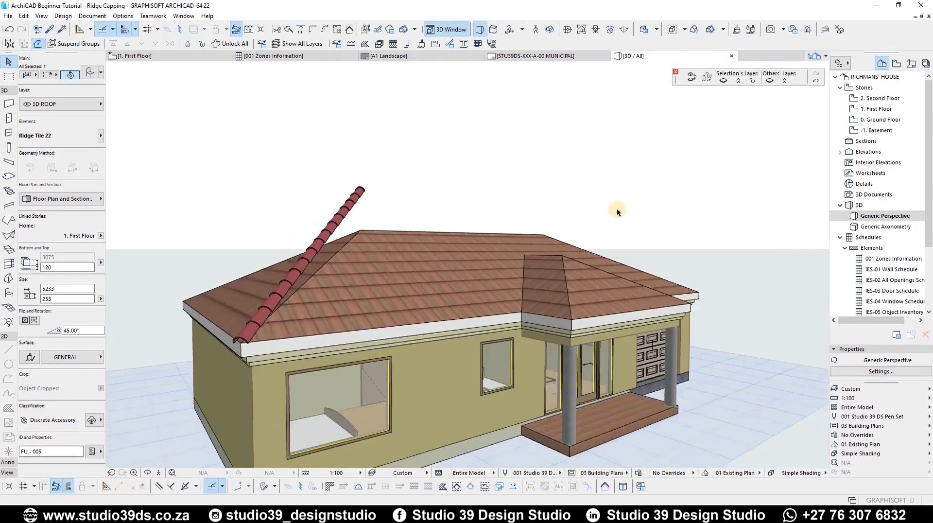
Set the hip ridge tile's inclination to 28°
scroll(537, 392, "up", 5)
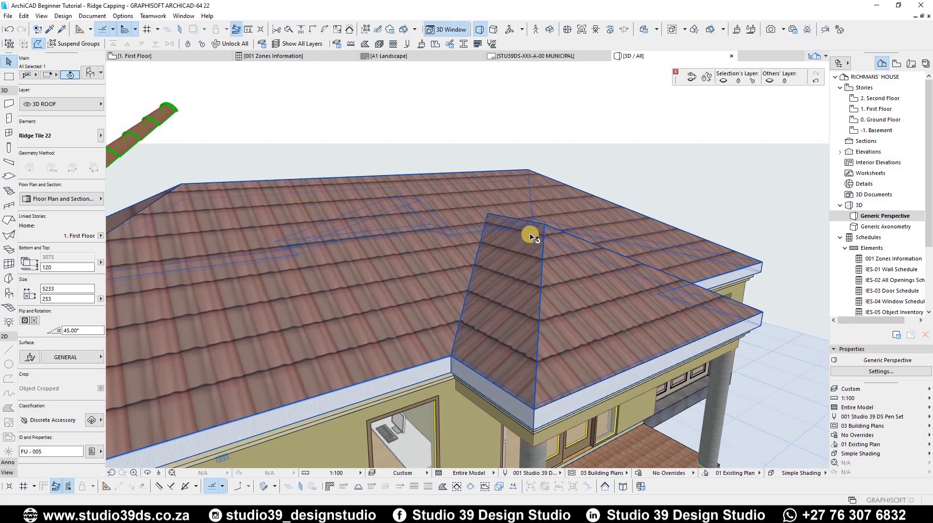
scroll(225, 244, "down", 3)
scroll(266, 159, "up", 3)
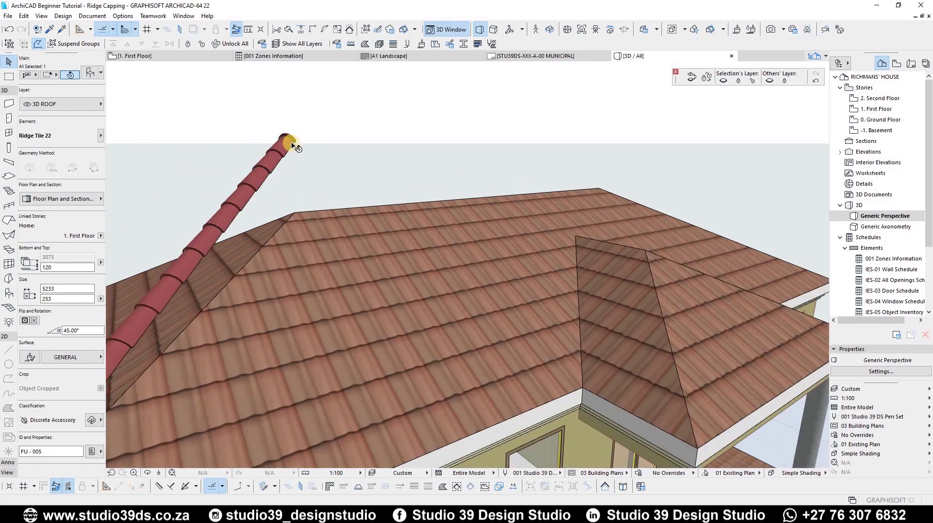
scroll(353, 204, "down", 2)
scroll(371, 179, "up", 5)
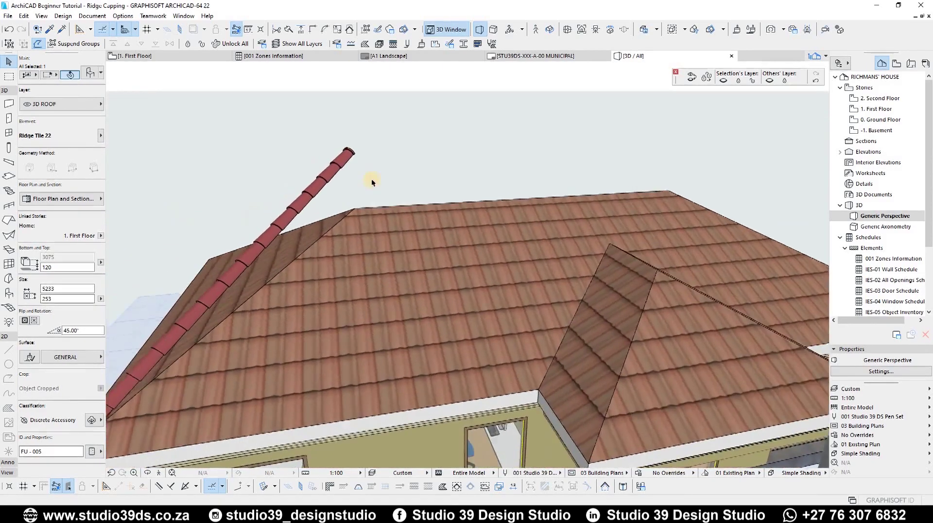
scroll(386, 160, "up", 2)
middle_click_drag(289, 173, 385, 143, "shift")
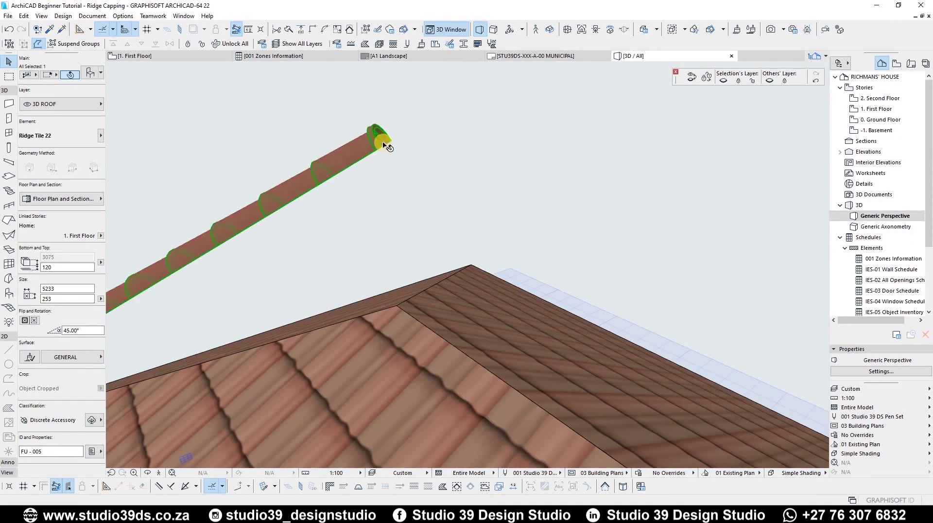
left_click(384, 144)
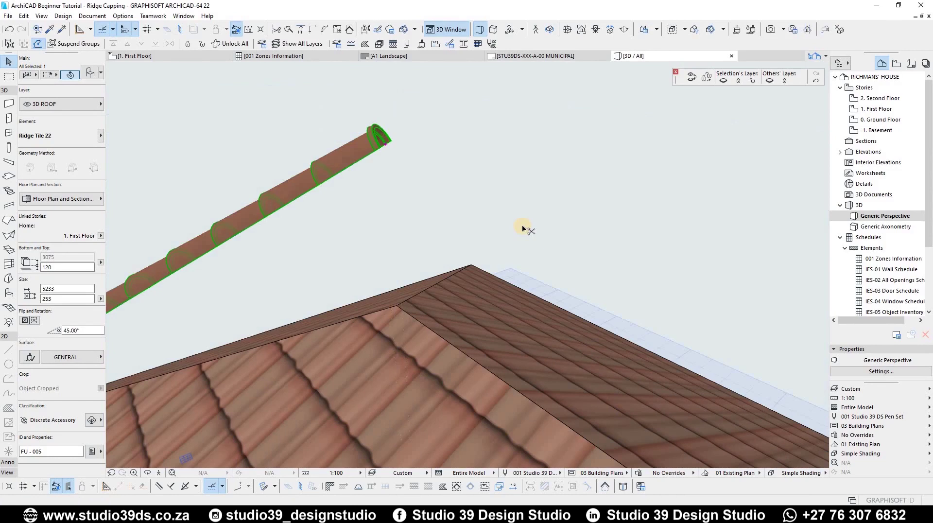
key("ctrl+t")
left_click(573, 224)
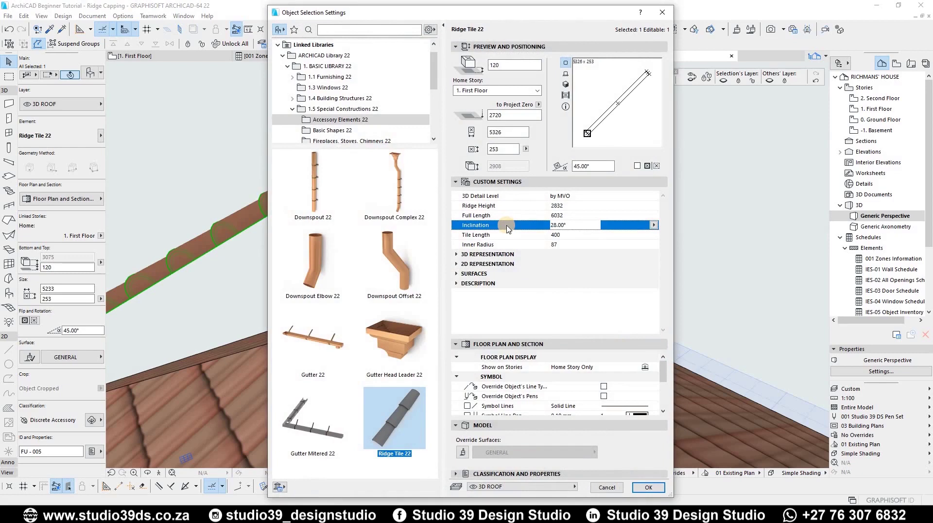
key("Return")
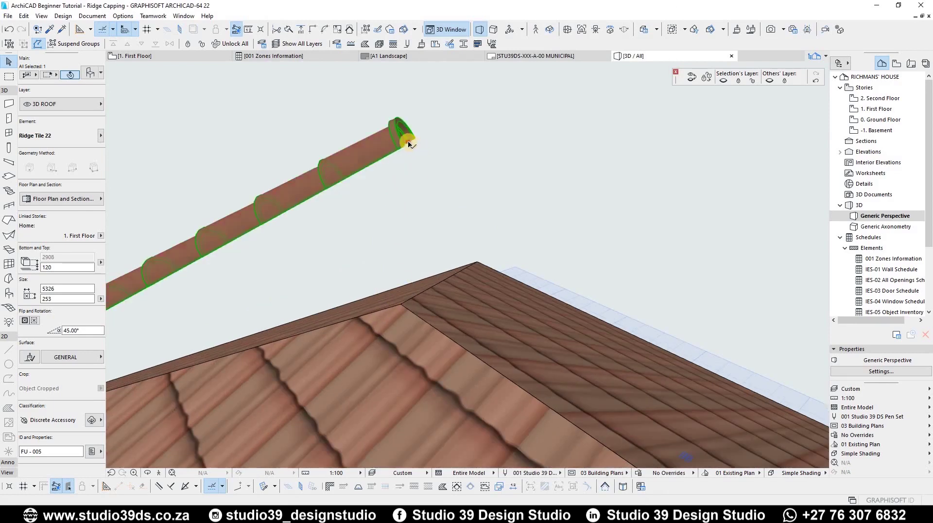
Lower the ridge tile's upper end to the roof slope and stretch it in plan back to the main ridge's left endpoint
left_click(410, 140)
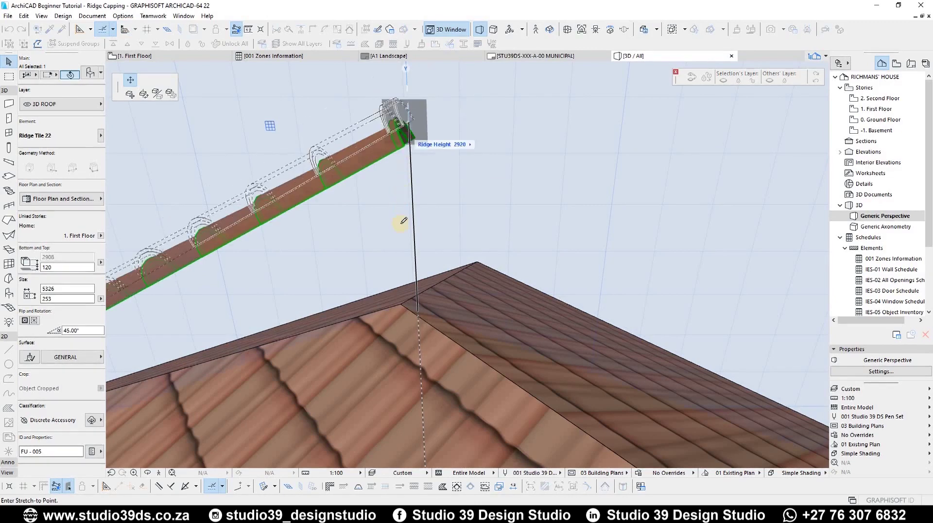
left_click(462, 339)
key("F2")
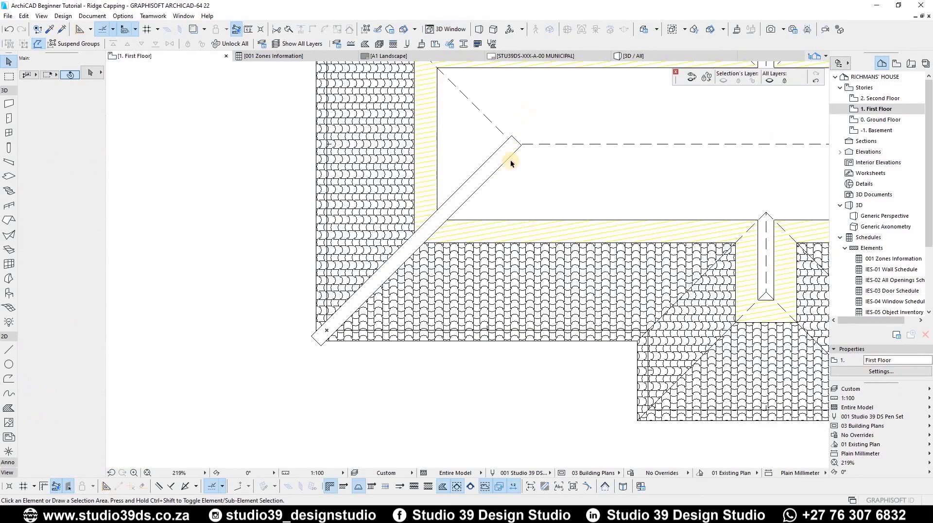
scroll(512, 175, "up", 5)
left_click(513, 174)
left_click(506, 177)
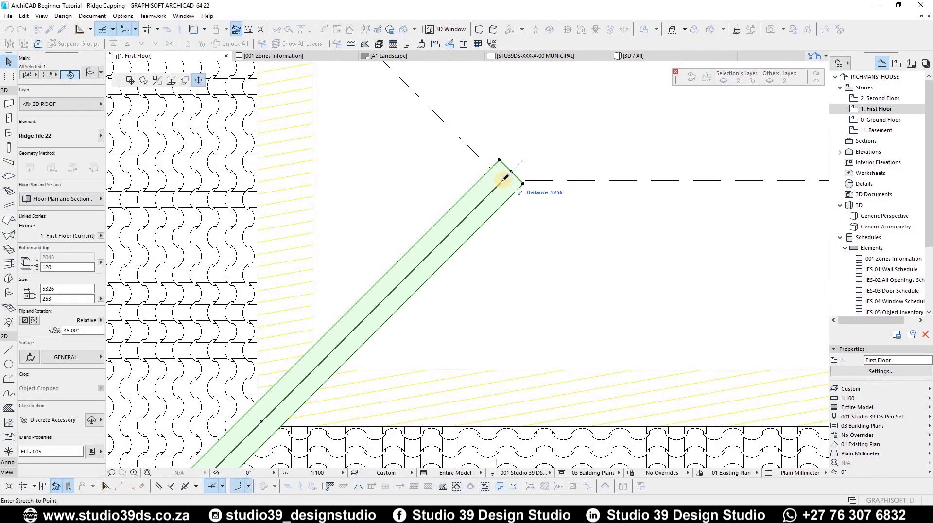
left_click(504, 180)
scroll(503, 177, "down", 3)
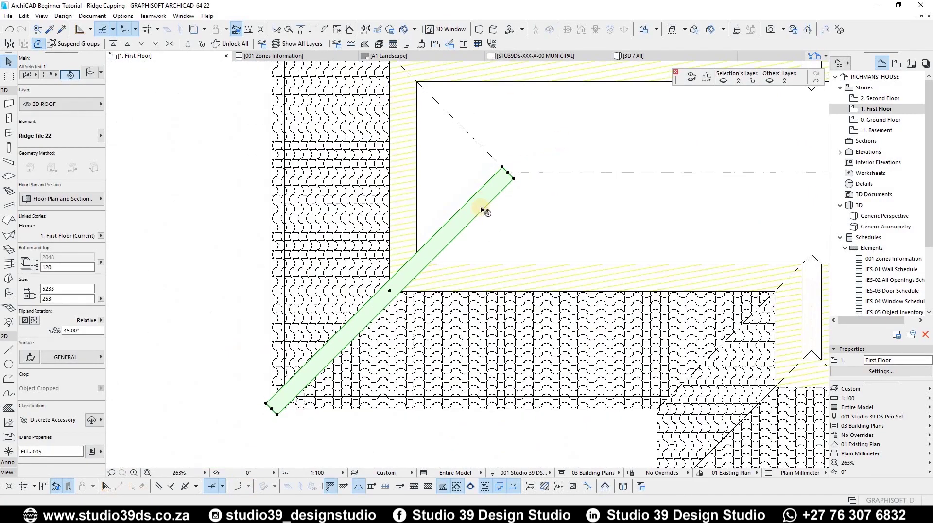
key("F3")
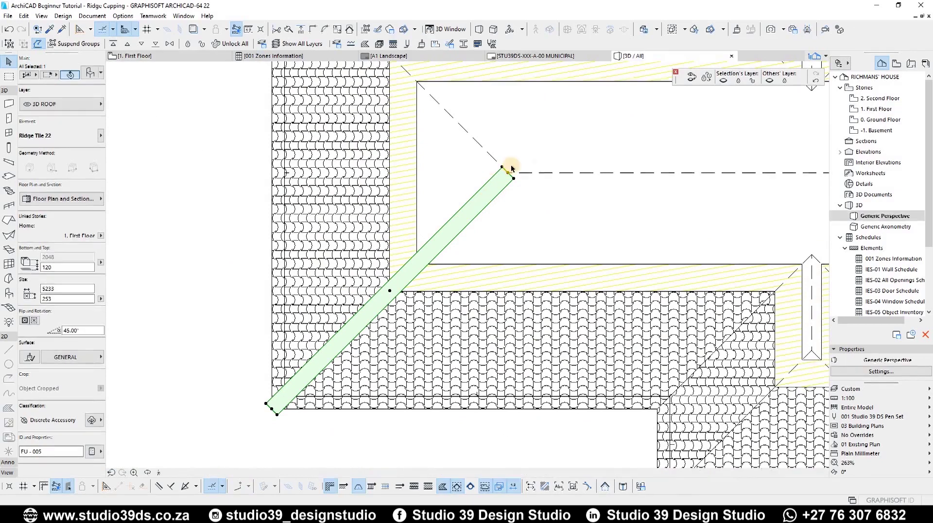
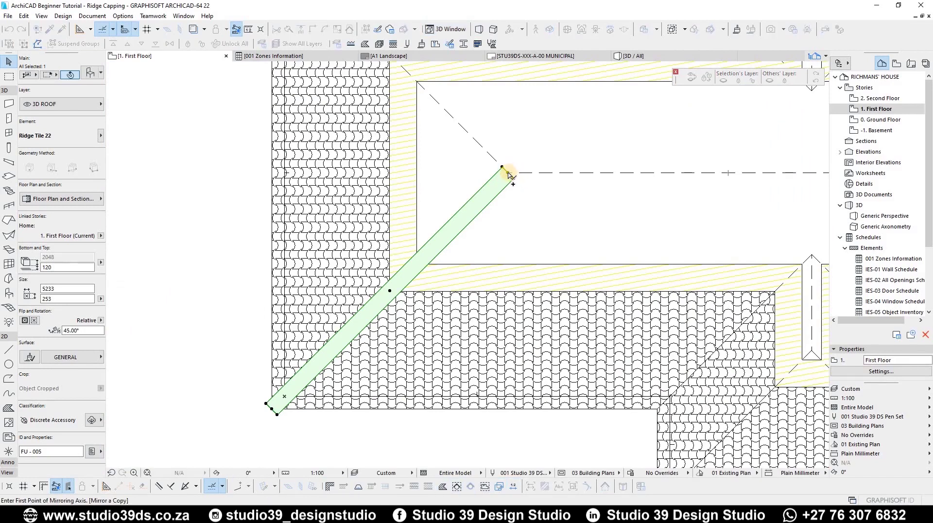
Mirror a copy of the ridge tile about the main ridge line onto the upper-left hip
left_click(385, 239)
scroll(410, 267, "down", 3)
scroll(458, 210, "up", 4)
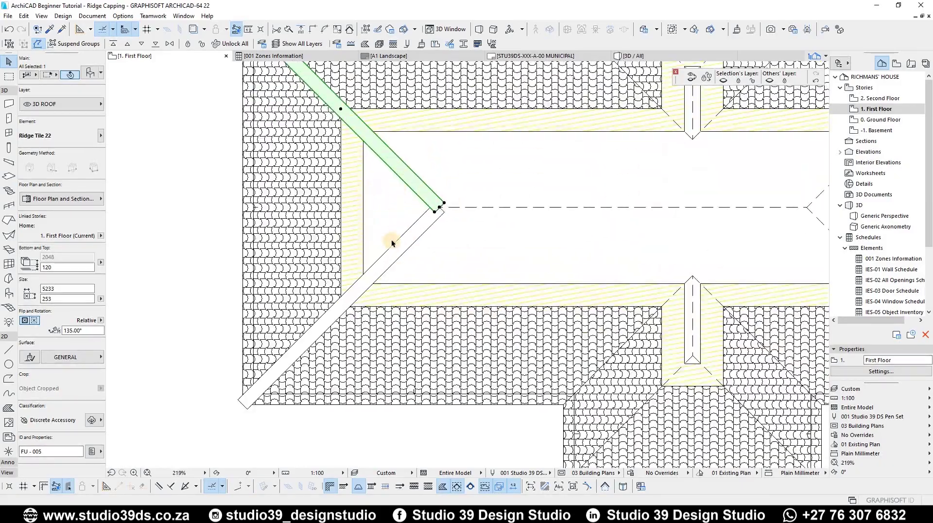
Select both left hip ridge tiles and mirror copies of them about a vertical axis through the main ridge's left endpoint
scroll(408, 224, "down", 2)
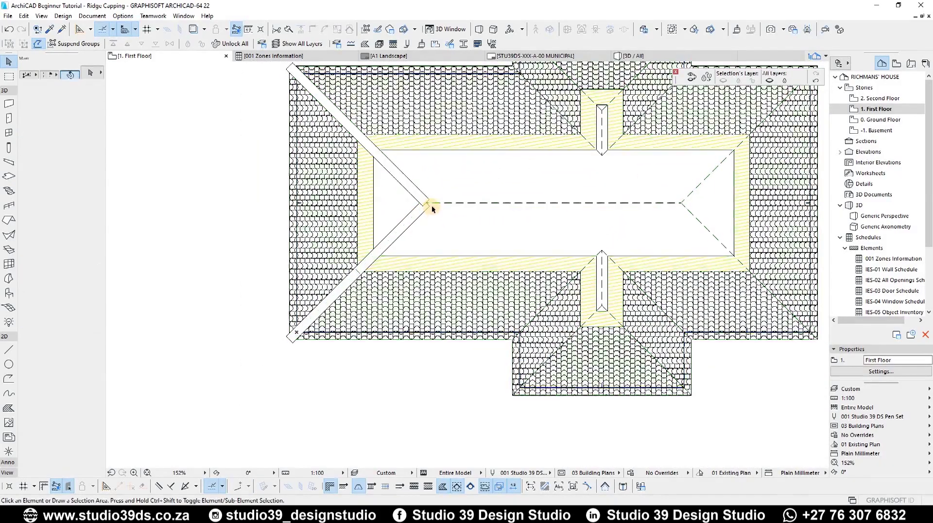
left_click(428, 203)
left_click(428, 202, "shift")
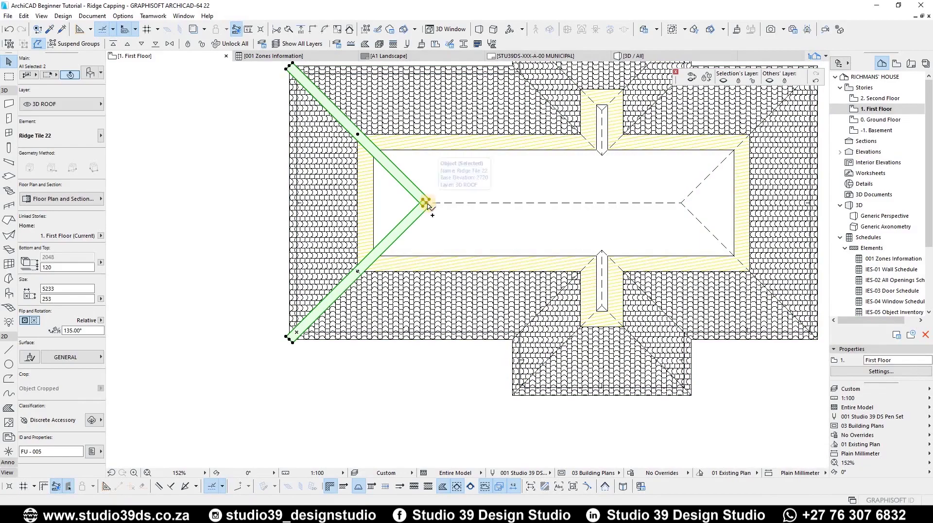
scroll(427, 202, "up", 1)
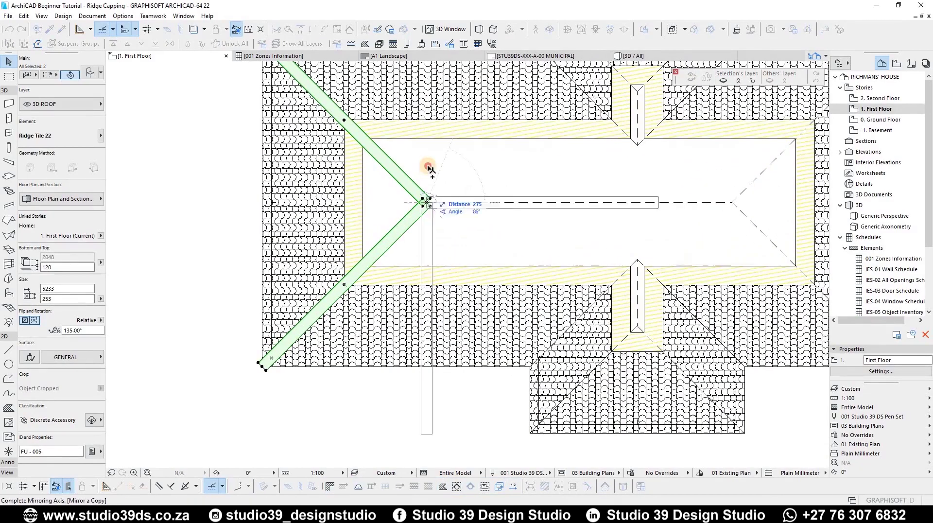
left_click(421, 198, "ctrl")
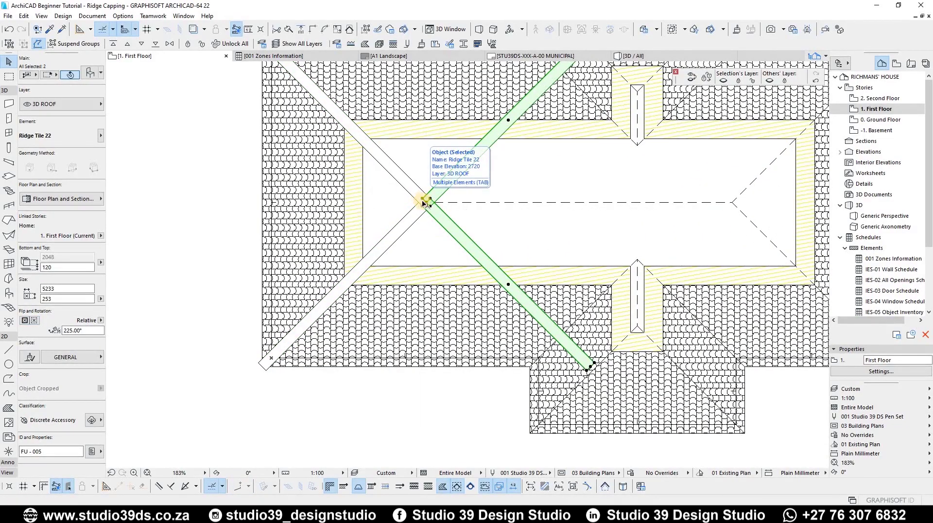
Move the two mirrored ridge tiles to the main ridge's right endpoint and check their fit on the hips in 3D
key("ctrl+d")
scroll(426, 203, "up", 5)
left_click(426, 202)
scroll(263, 203, "down", 8)
scroll(464, 200, "up", 4)
left_click(476, 210)
key("F3")
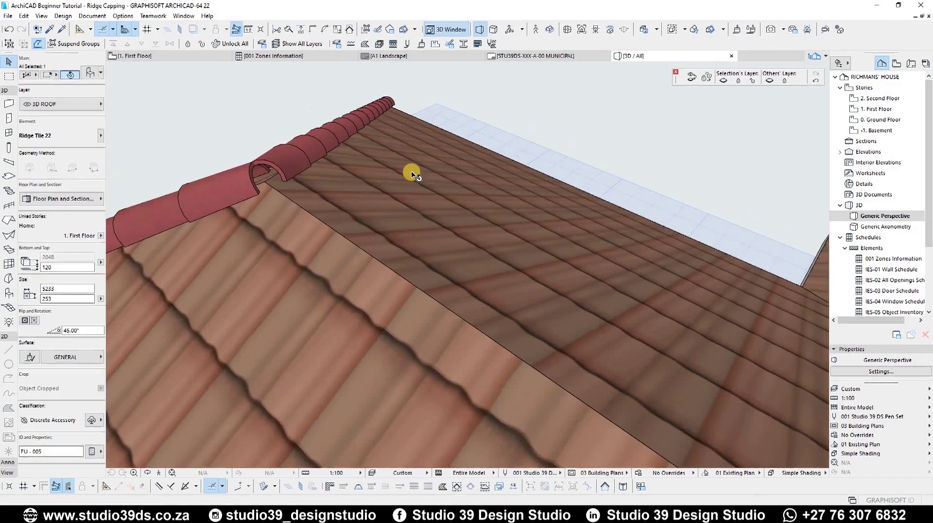
scroll(411, 175, "down", 8)
scroll(436, 256, "up", 3)
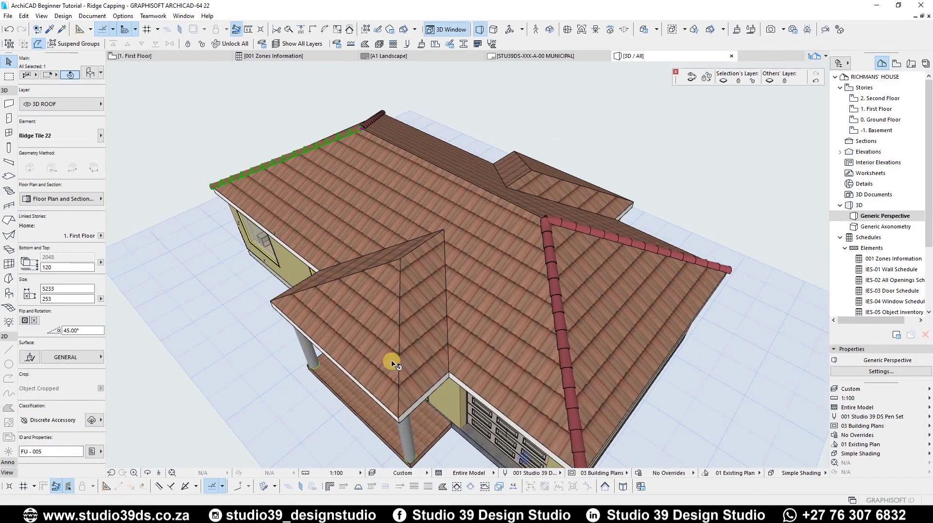
scroll(464, 214, "up", 2)
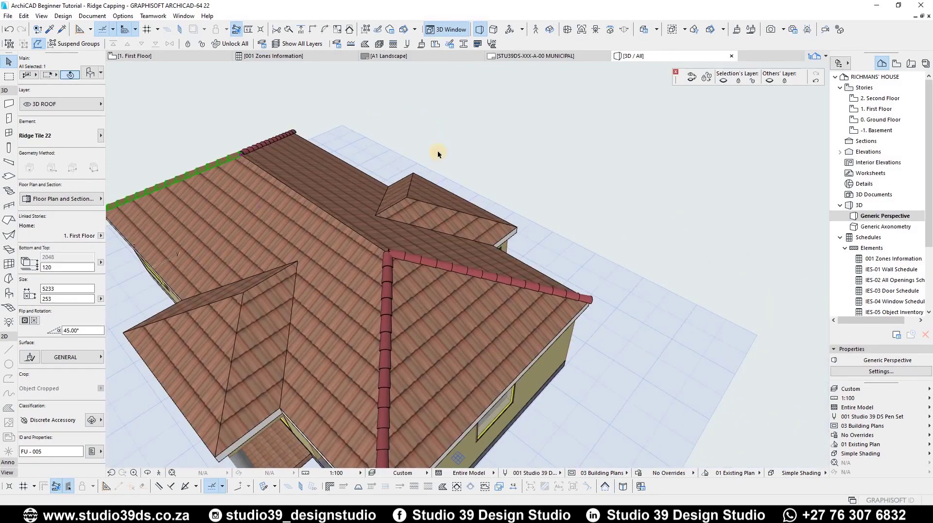
key("Escape")
On the First Floor plan, copy the lower-right hip's ridge tile to the lower-right corner of the front porch roof
key("F2")
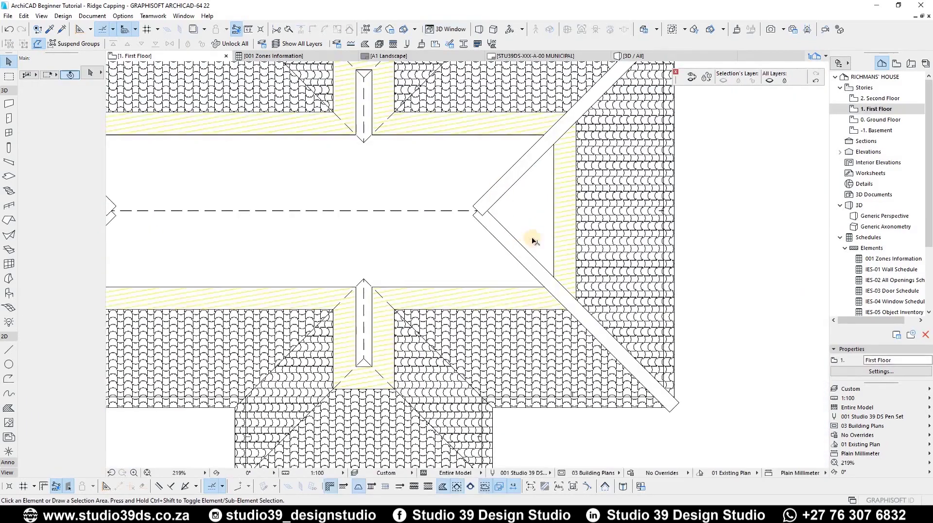
scroll(529, 237, "down", 3)
left_click(566, 271)
left_click(492, 202)
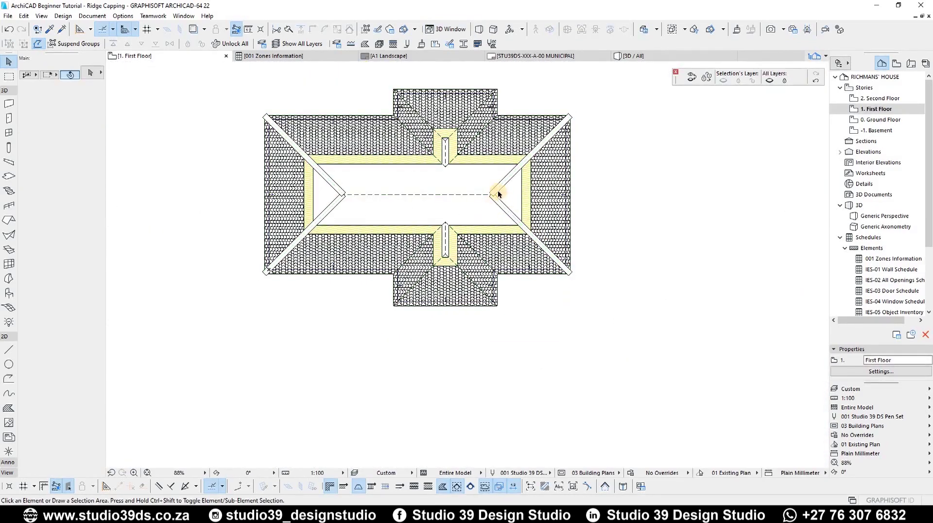
scroll(490, 195, "up", 4)
left_click(683, 381)
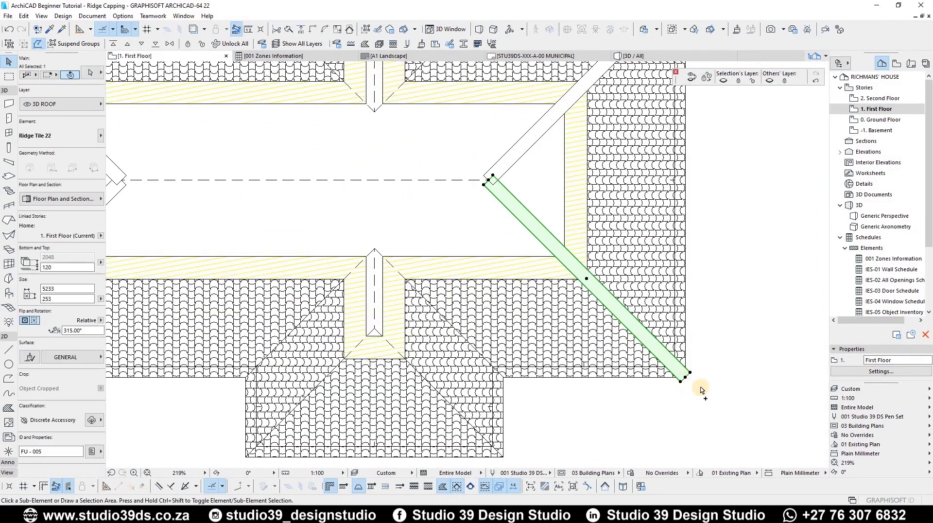
key("ctrl+alt+d")
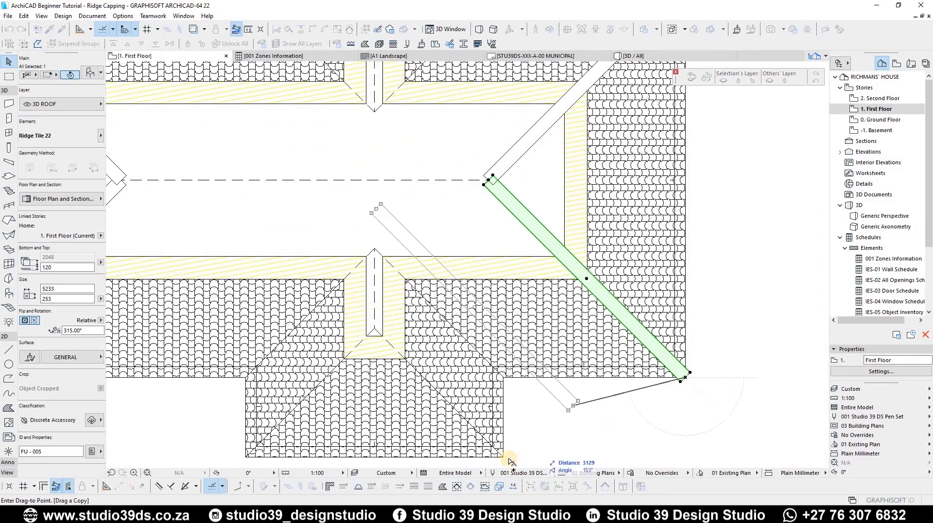
scroll(511, 460, "down", 3)
scroll(498, 456, "up", 2)
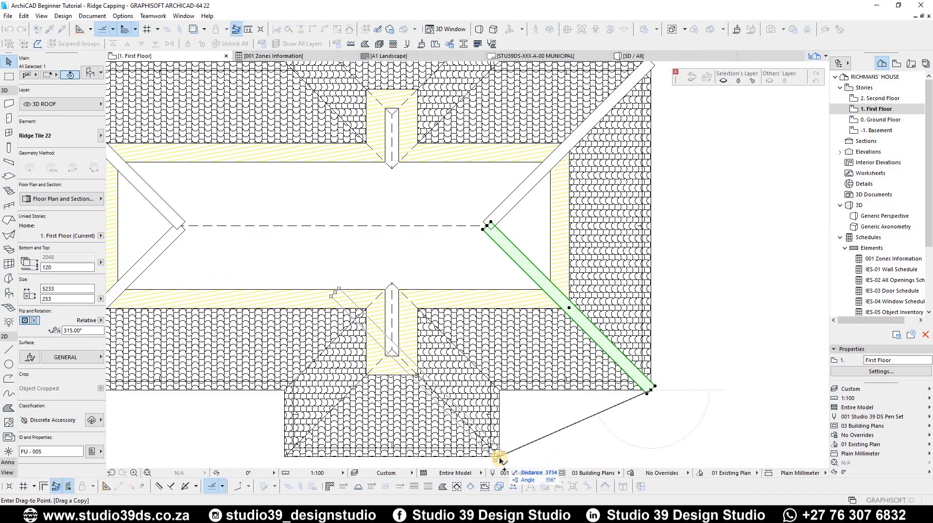
left_click(499, 456)
Shorten the copied front porch ridge tile so its upper end meets the outer end of the porch ridge
scroll(337, 305, "up", 1)
left_click(334, 291)
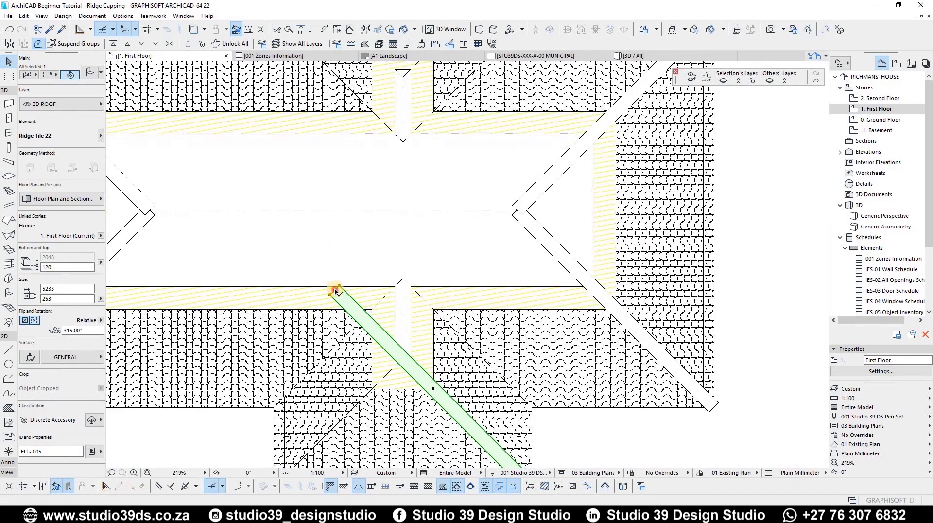
left_click(402, 358)
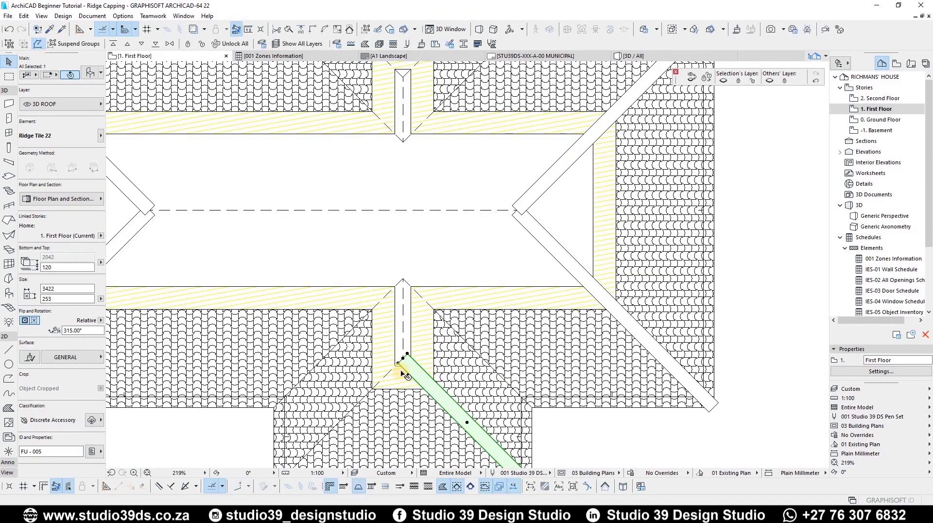
key("Escape")
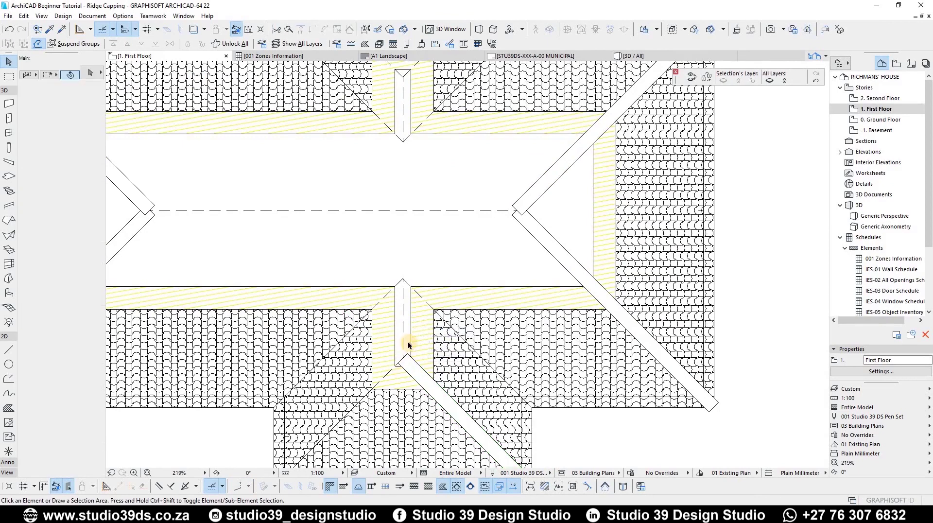
In 3D, lower the upper end of the front porch's ridge tile onto the porch apex so it follows the hip's slope
key("F3")
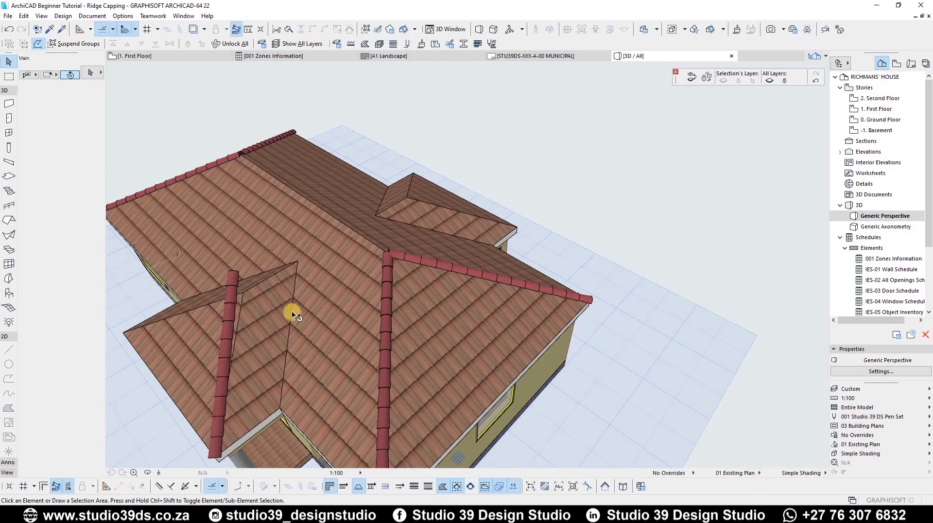
scroll(408, 220, "down", 2)
middle_click_drag(408, 221, 497, 275, "shift")
scroll(469, 234, "up", 2)
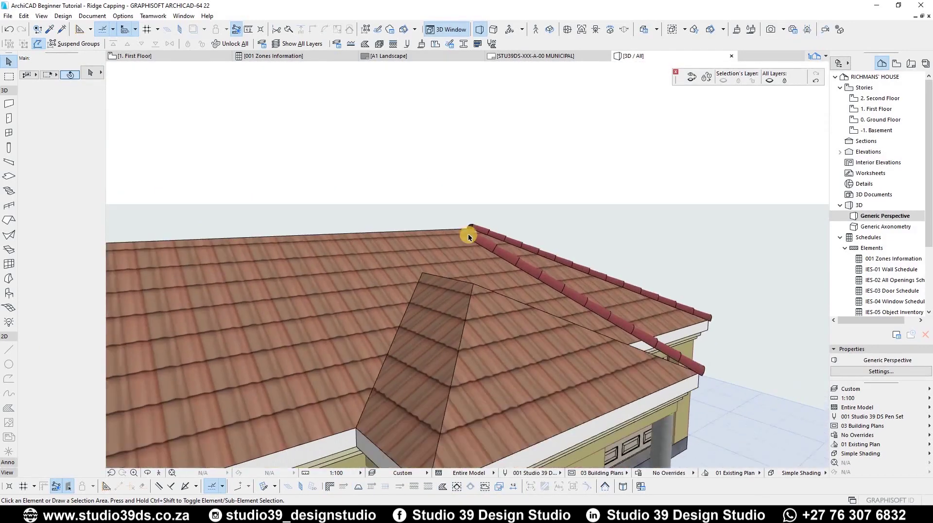
mouse_move(567, 250)
middle_mouse_down("shift")
mouse_move(609, 263)
mouse_move(561, 251)
middle_mouse_up("shift")
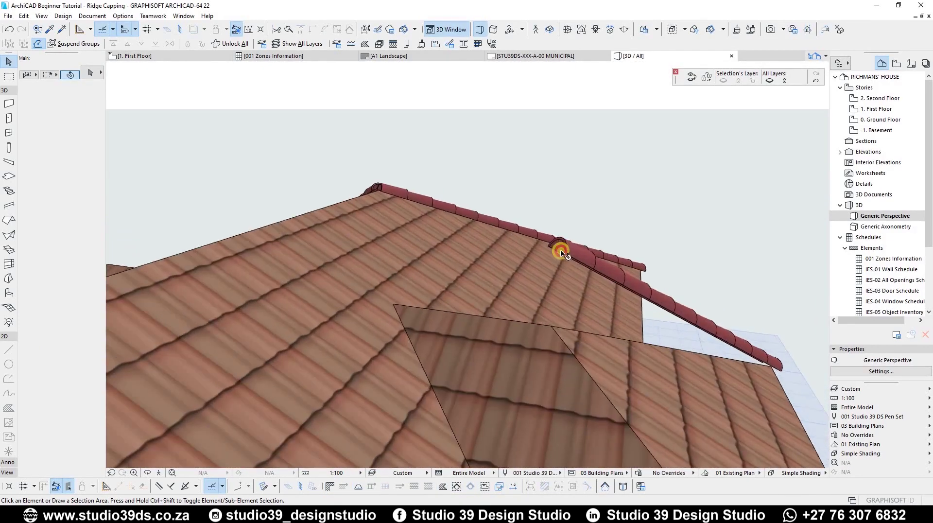
left_click(556, 251)
left_click(554, 249)
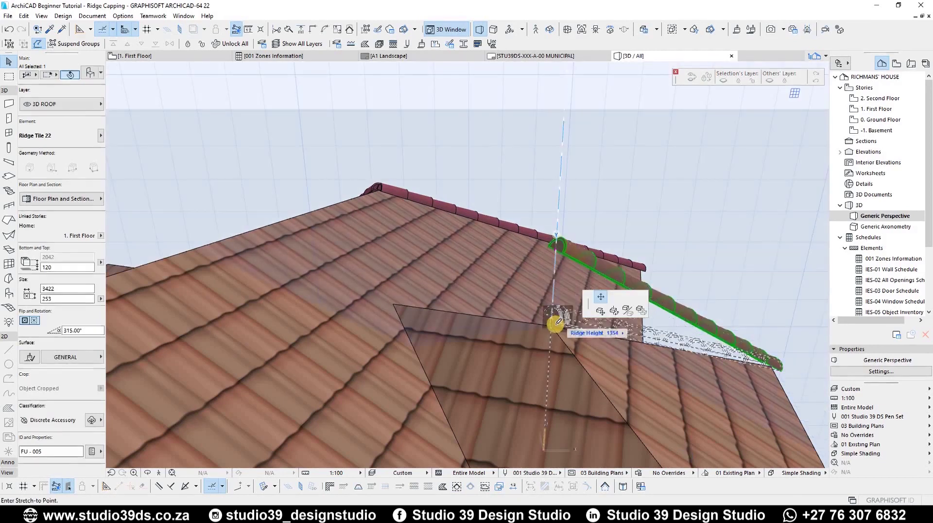
left_click(506, 347)
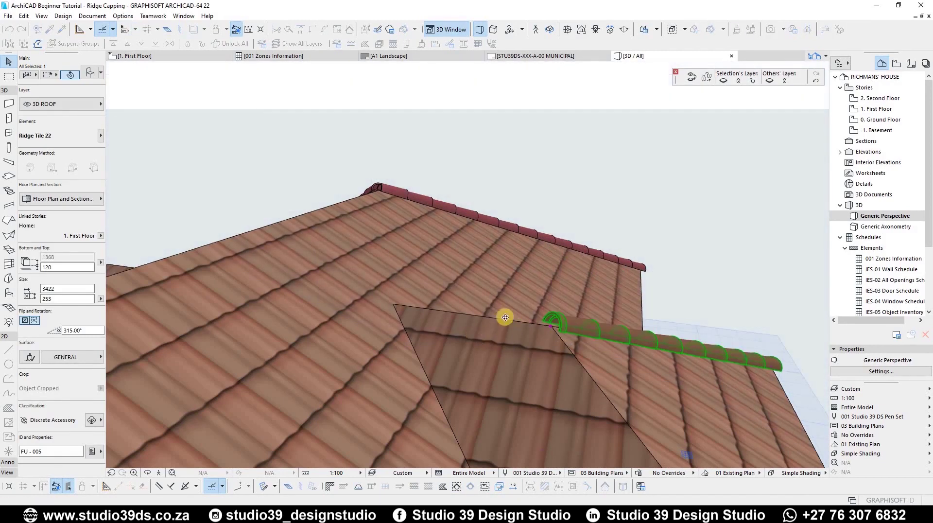
middle_click_drag(441, 307, 407, 305, "shift")
On the First Floor plan, mirror a copy of the front porch's ridge tile about the porch ridge line onto its left hip
key("F2")
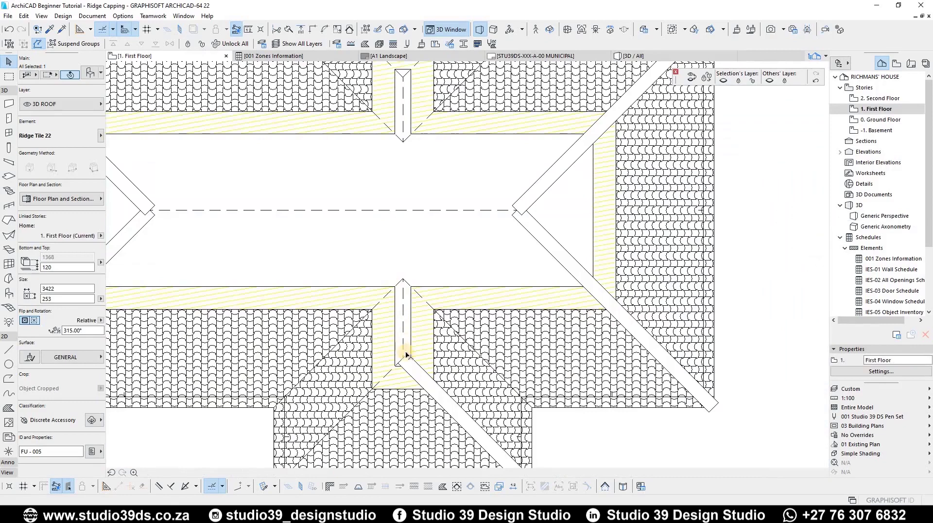
key("Escape")
scroll(403, 358, "down", 2)
scroll(403, 360, "up", 2)
left_click(405, 350)
key("Escape")
left_click(404, 349)
key("ctrl+alt+m")
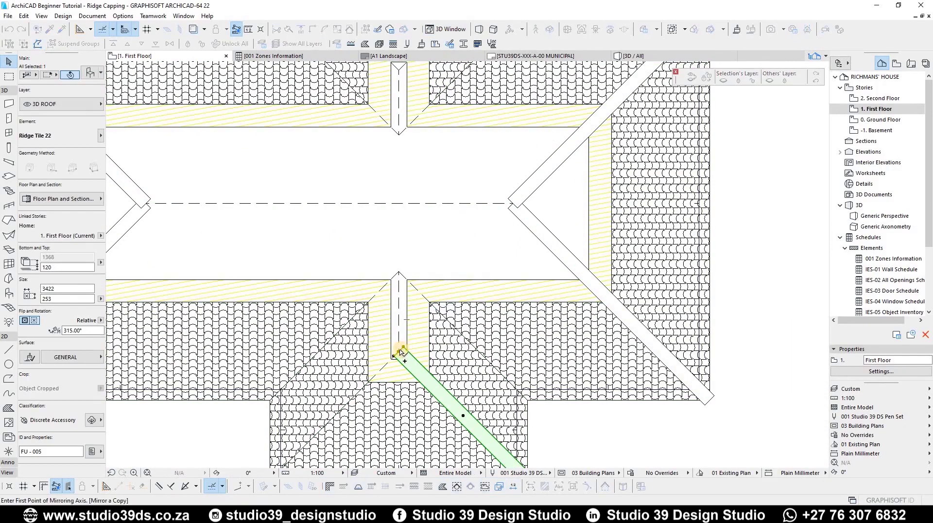
left_click(397, 307)
scroll(371, 336, "down", 5)
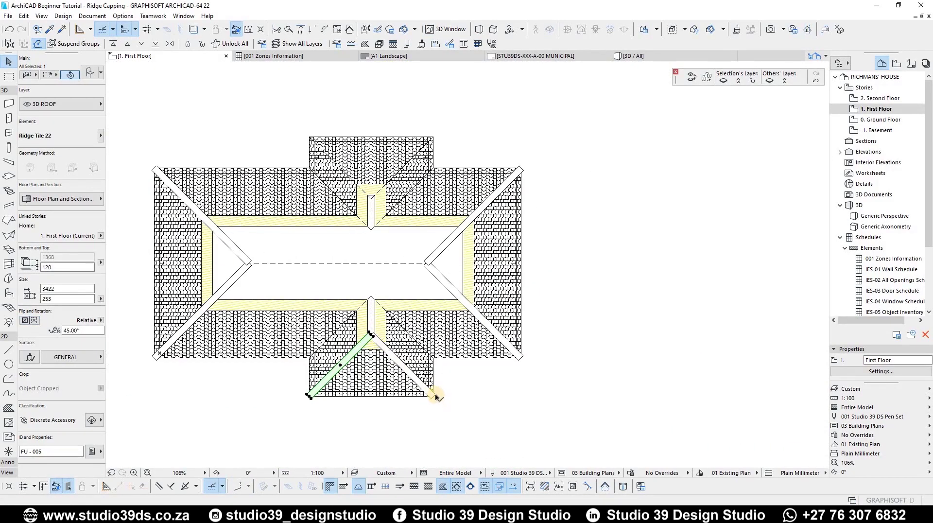
key("ctrl+alt+d")
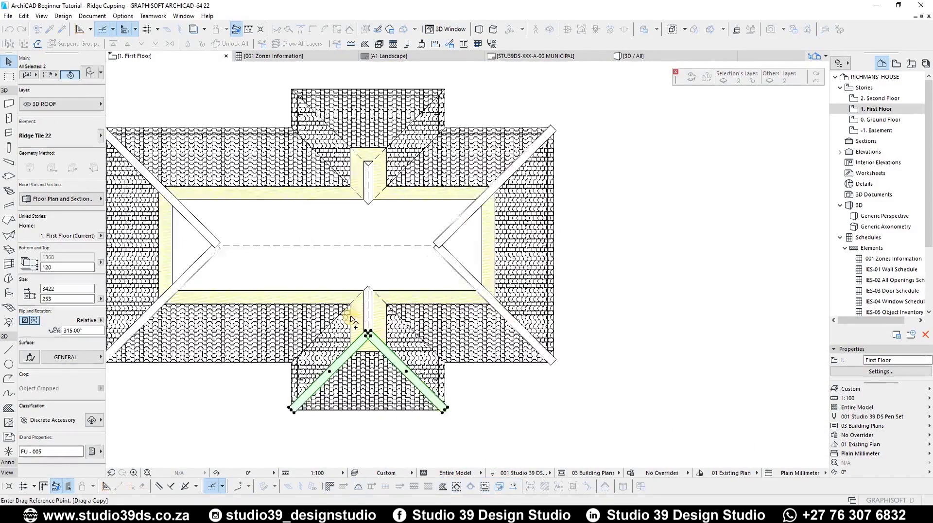
scroll(372, 336, "up", 12)
left_click(411, 353)
key("Escape")
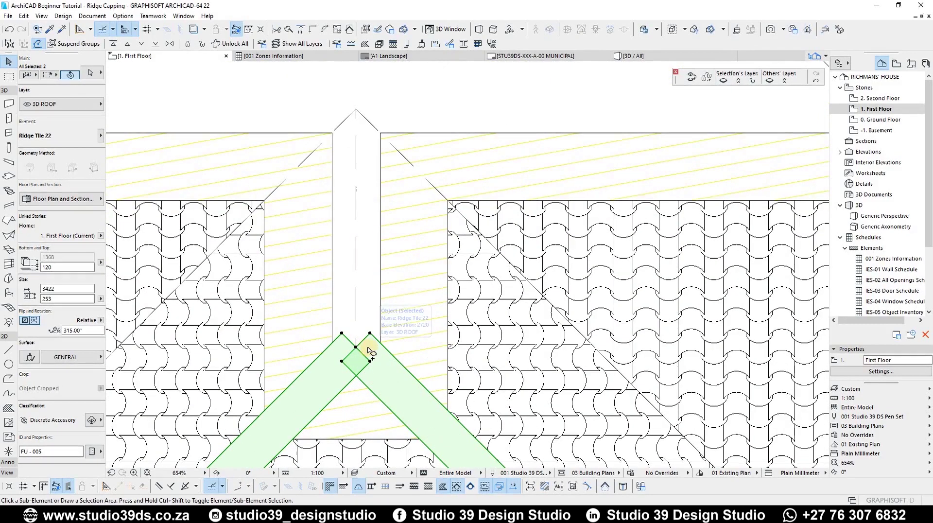
Mirror copies of both front porch ridge tiles about a horizontal axis and move them to the rear porch ridge's outer end
key("ctrl+alt+m")
left_click(414, 349)
key("ctrl+d")
left_click(356, 347)
scroll(355, 356, "down", 7)
middle_click_drag(357, 164, 361, 307)
scroll(362, 307, "up", 6)
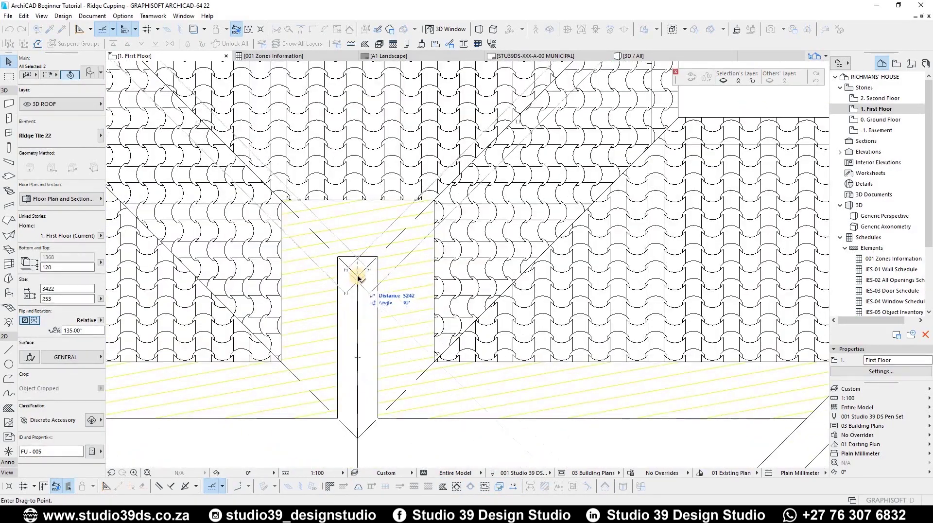
left_click(359, 280)
scroll(359, 272, "down", 5)
left_click(347, 300)
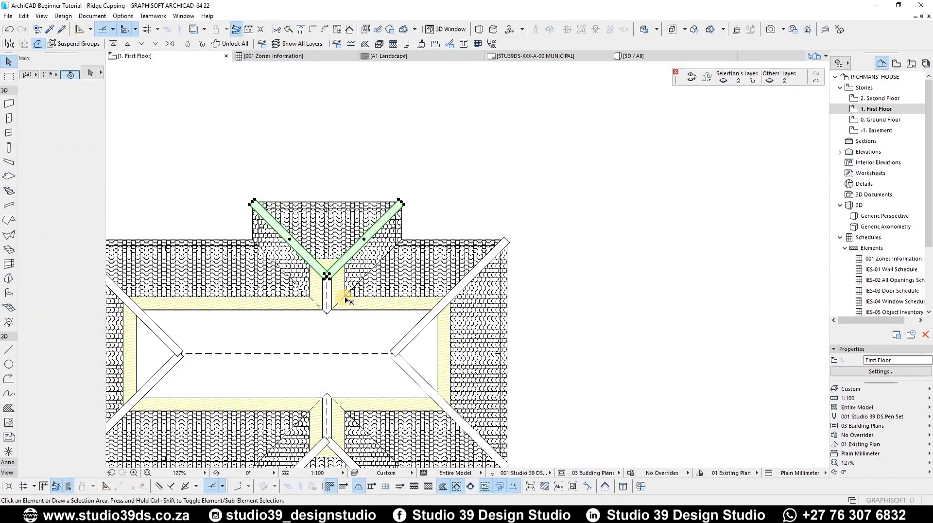
In 3D, copy a rear porch hip's ridge tile vertically above the porch roof
key("F3")
scroll(450, 280, "down", 10)
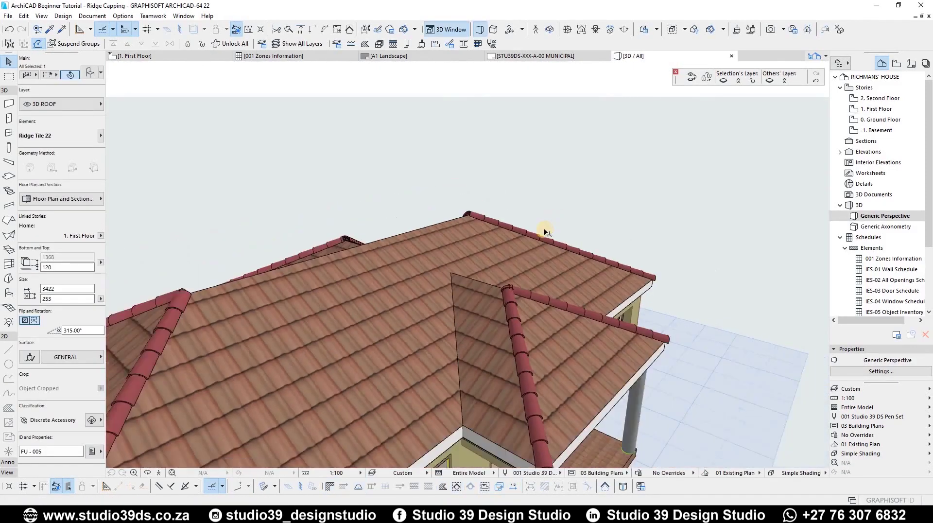
key("Escape")
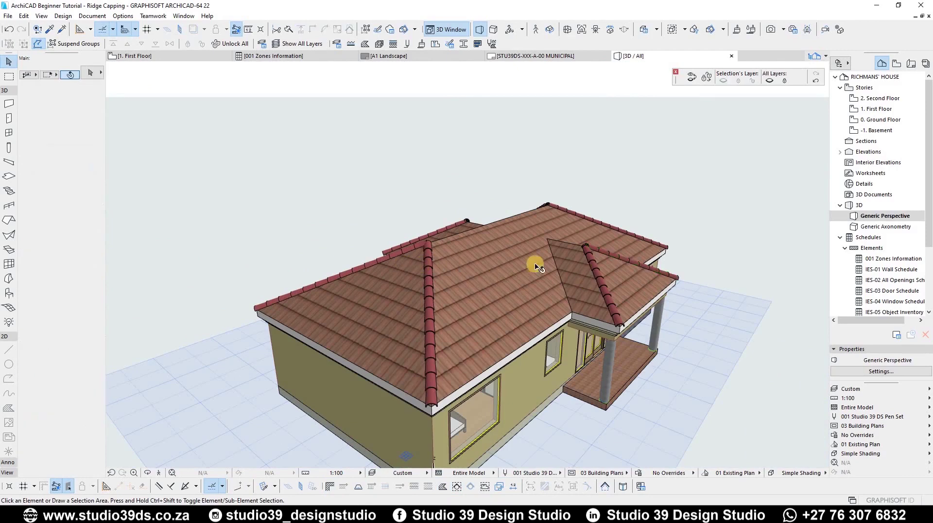
middle_click_drag(599, 300, 768, 292, "shift")
scroll(244, 287, "up", 8)
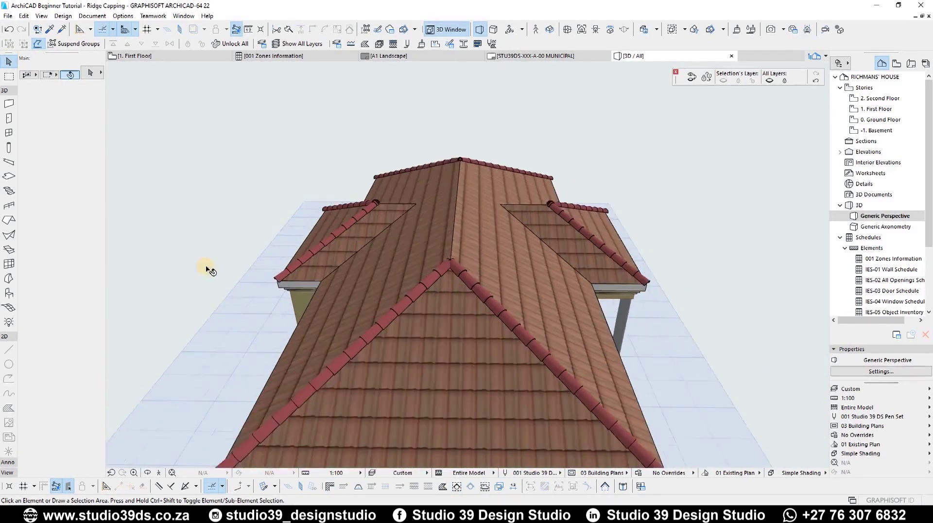
left_click(285, 318)
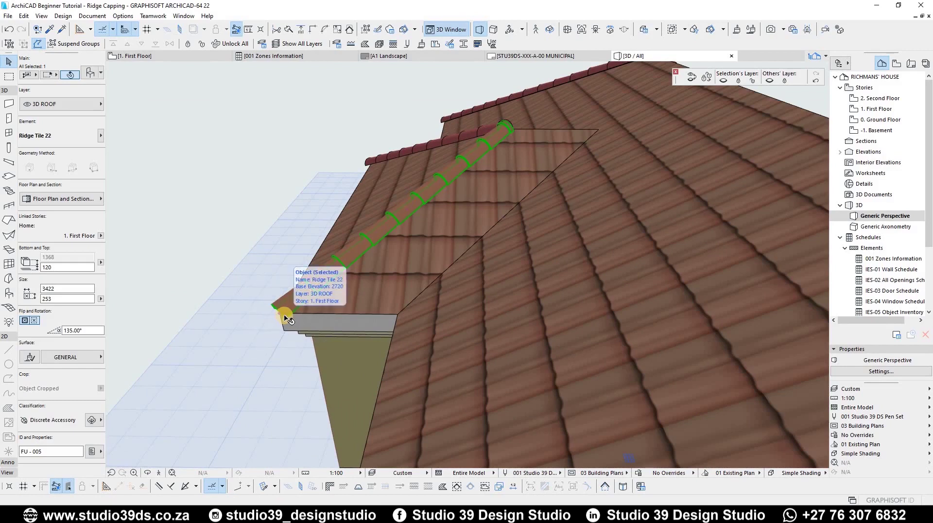
key("ctrl+shift+d")
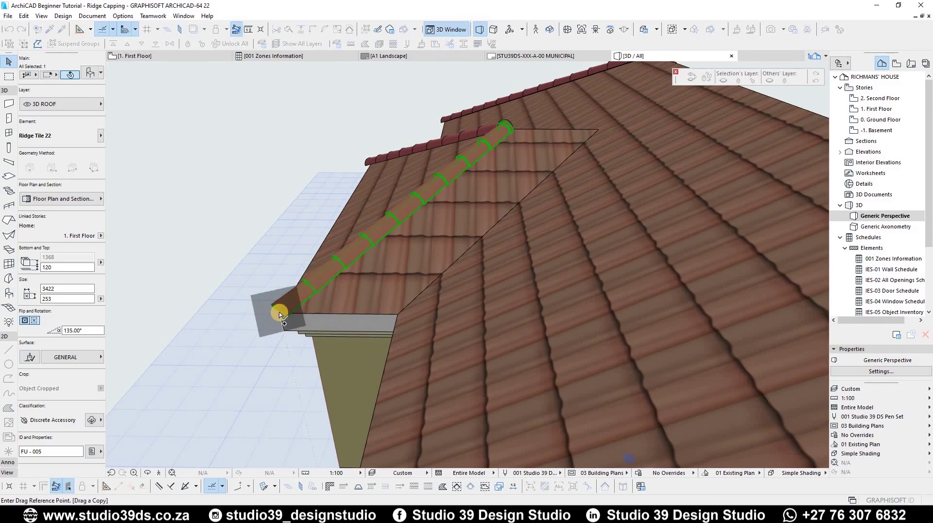
left_click(278, 287)
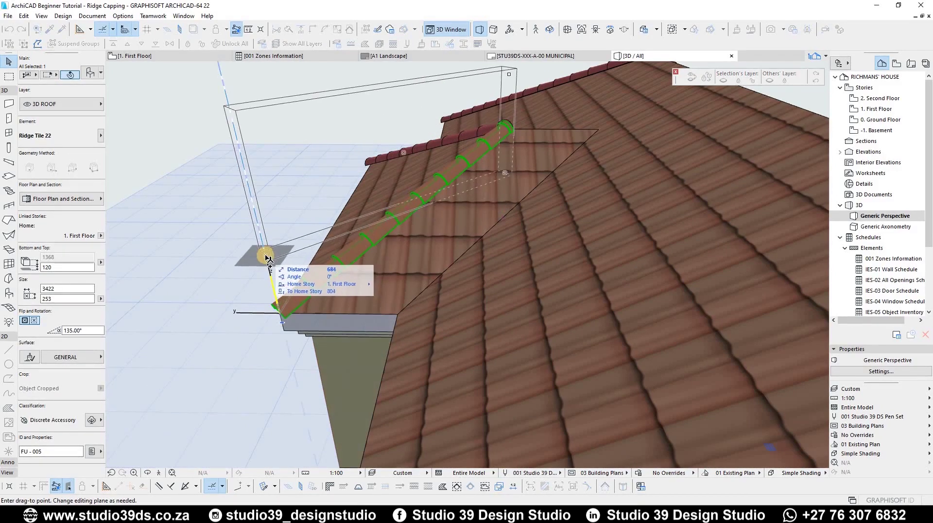
scroll(266, 256, "down", 1)
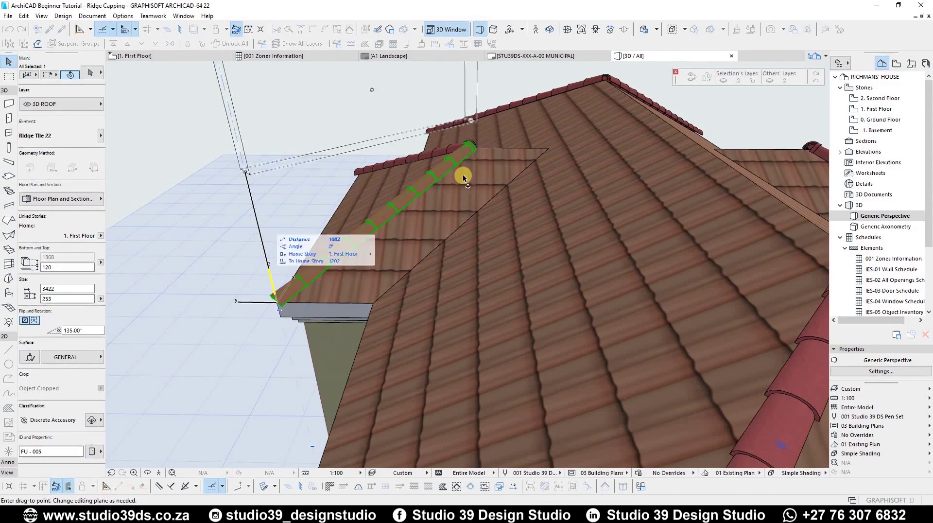
left_click(547, 150)
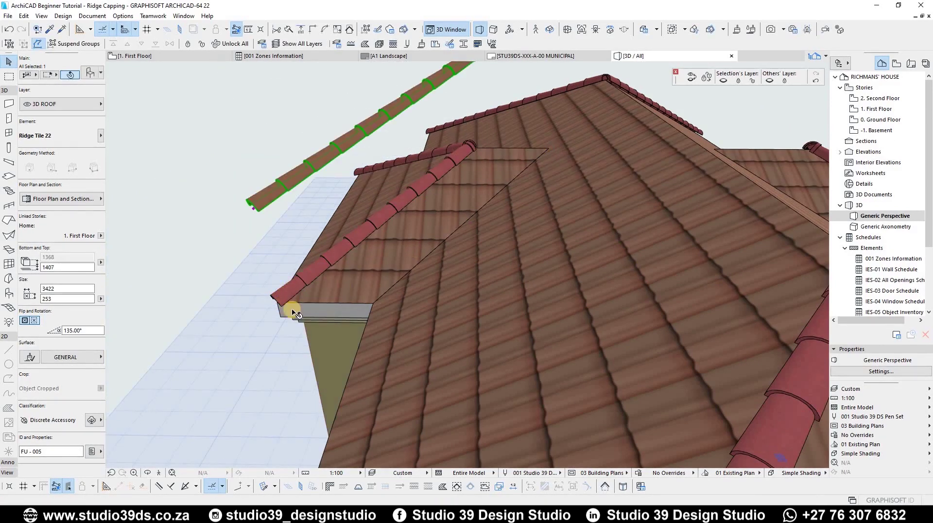
key("Escape")
Select the raised ridge tile copy and change its Inclination setting so the tile lies horizontal
key("F2")
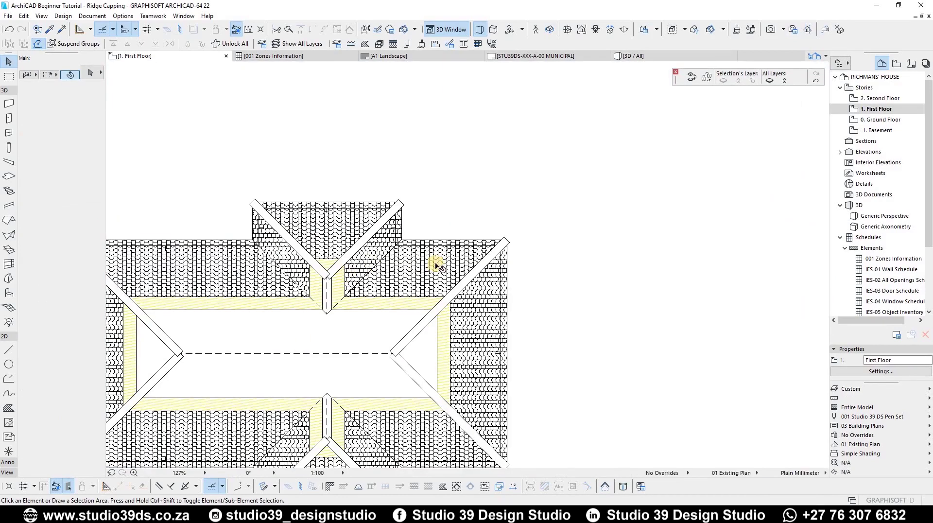
scroll(377, 344, "down", 5)
key("F3")
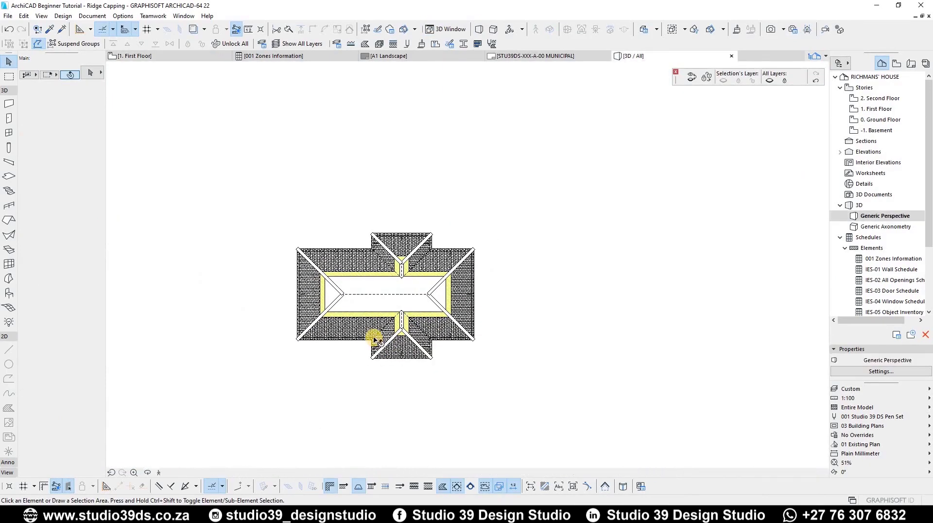
left_click(268, 207)
middle_click_drag(256, 276, 226, 170, "shift")
left_click(238, 167)
left_click(238, 167)
left_click(89, 330)
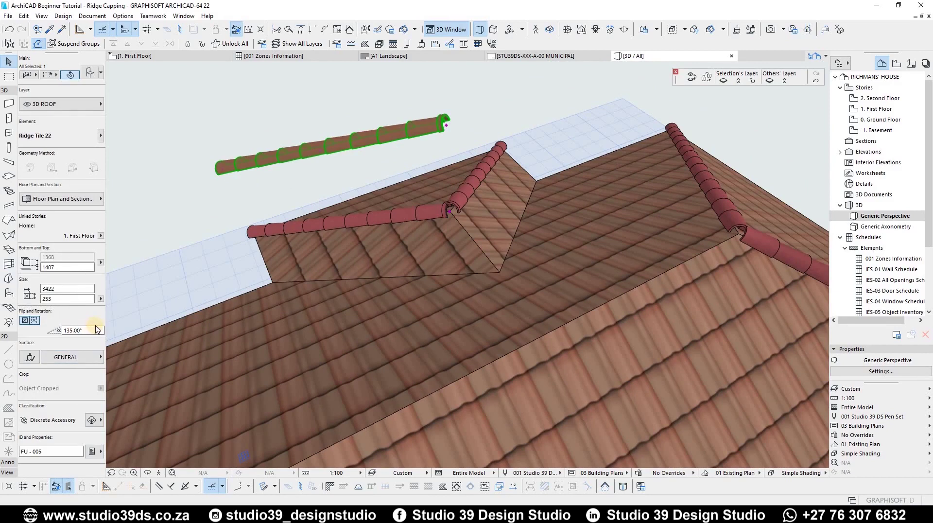
key("ctrl+t")
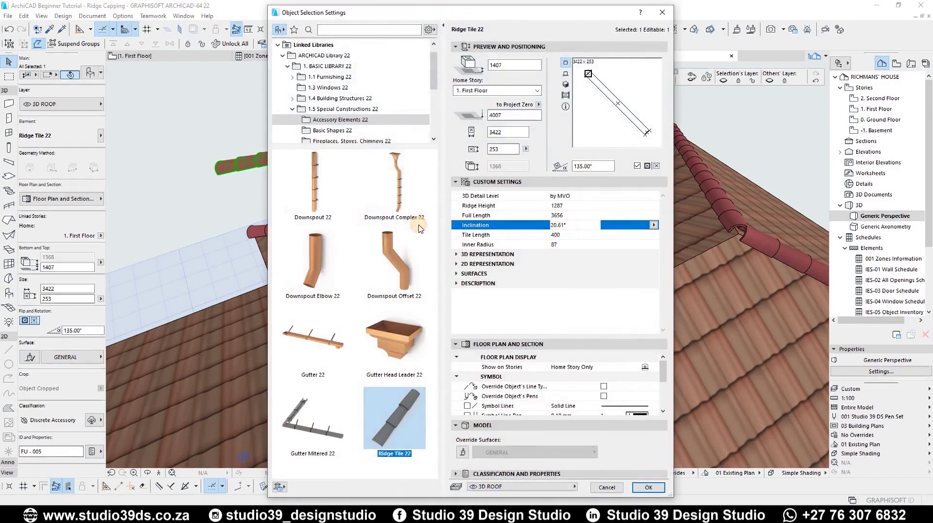
key("Return")
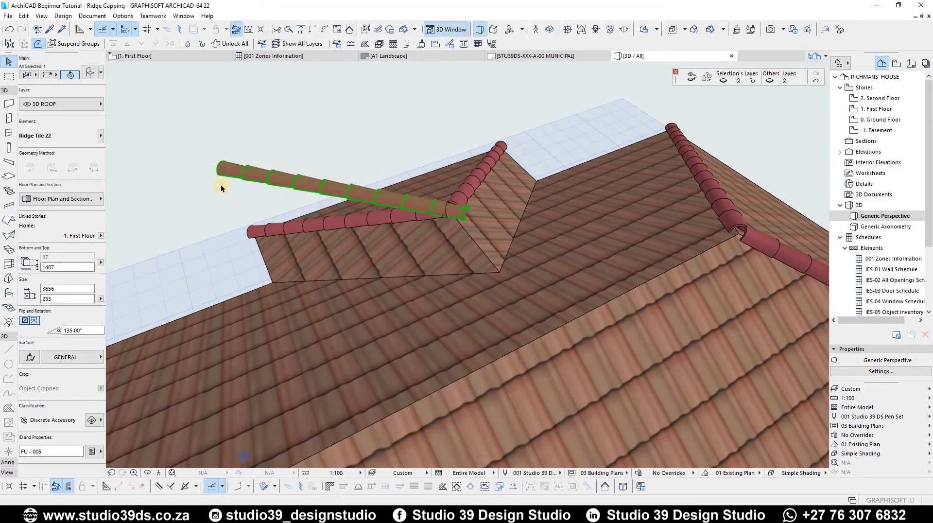
Rotate the levelled ridge tile about its outer end to 90° so it runs parallel to the porch ridge
left_click(225, 169)
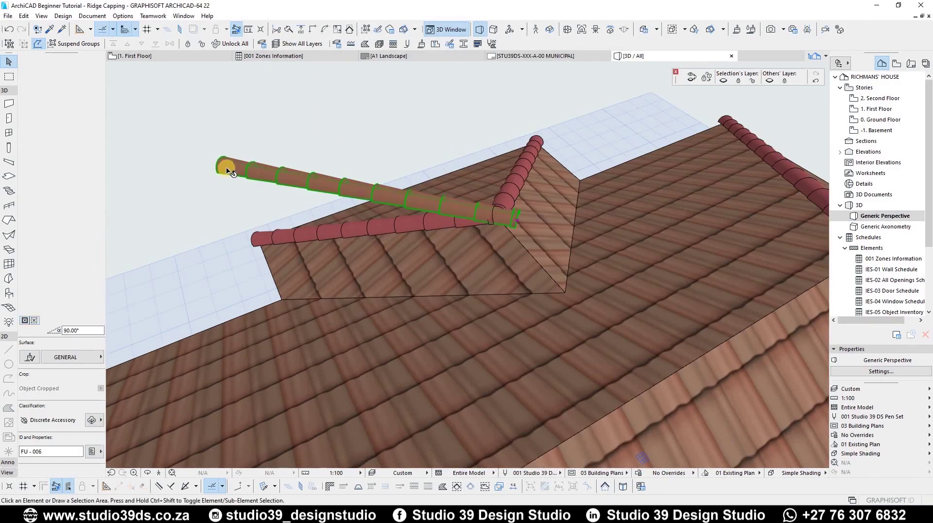
left_click(225, 169)
key("ctrl+e")
left_click(224, 168)
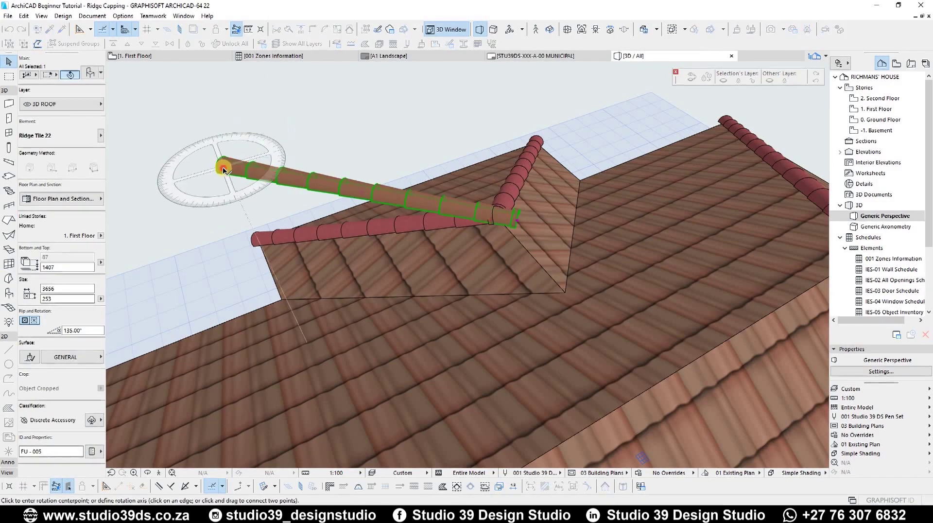
left_click(340, 335)
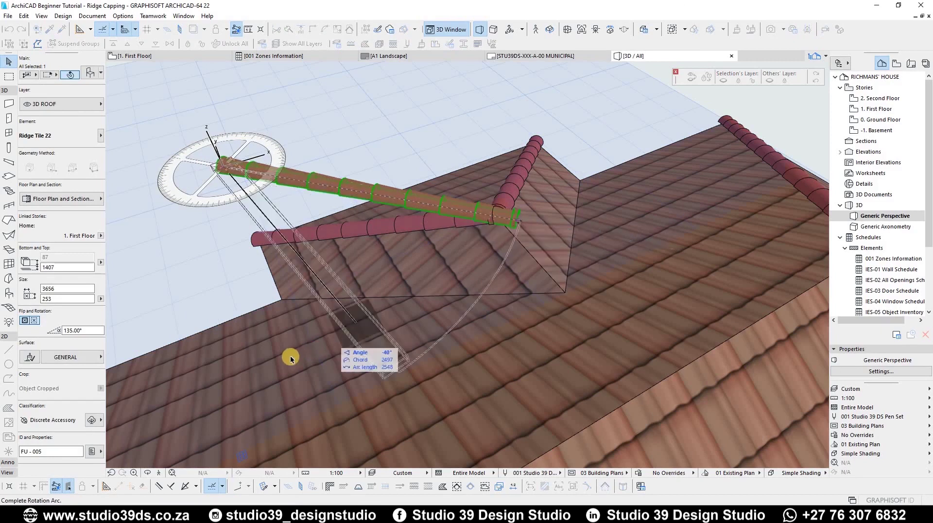
left_click(300, 381)
Move the levelled ridge tile by its end to the apex where the rear porch's two hip tiles meet
key("ctrl+d")
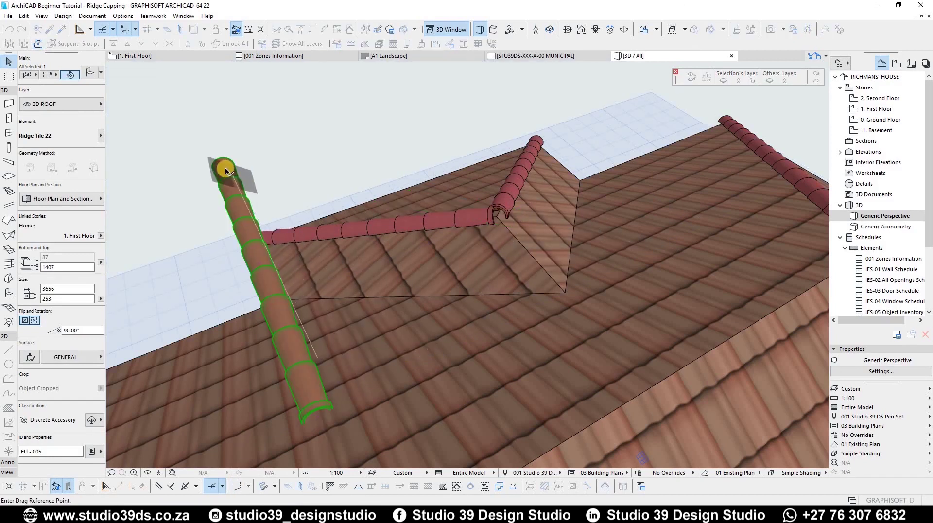
left_click(223, 168)
left_click(496, 215)
Shorten the rear porch's level ridge tile to 1220 mm, ending it where the porch ridge meets the main roof
middle_click_drag(469, 195, 358, 107)
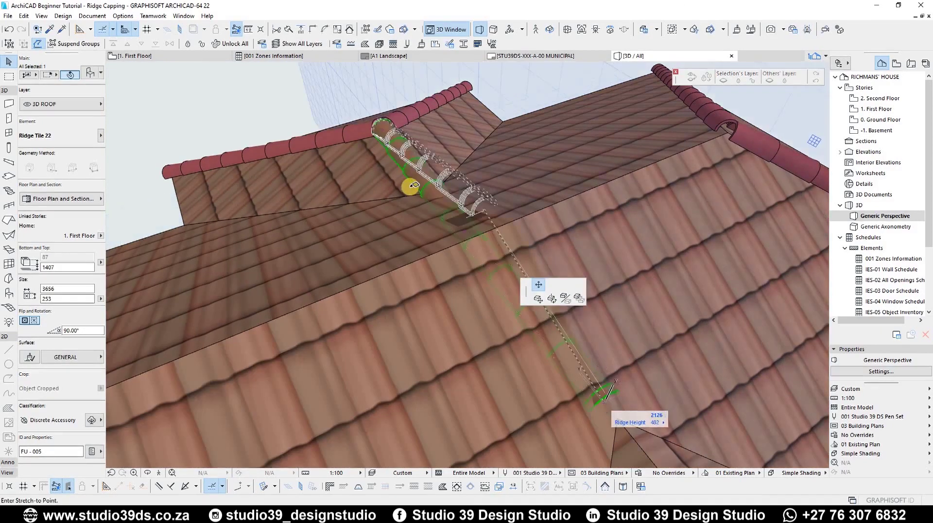
scroll(410, 186, "up", 1)
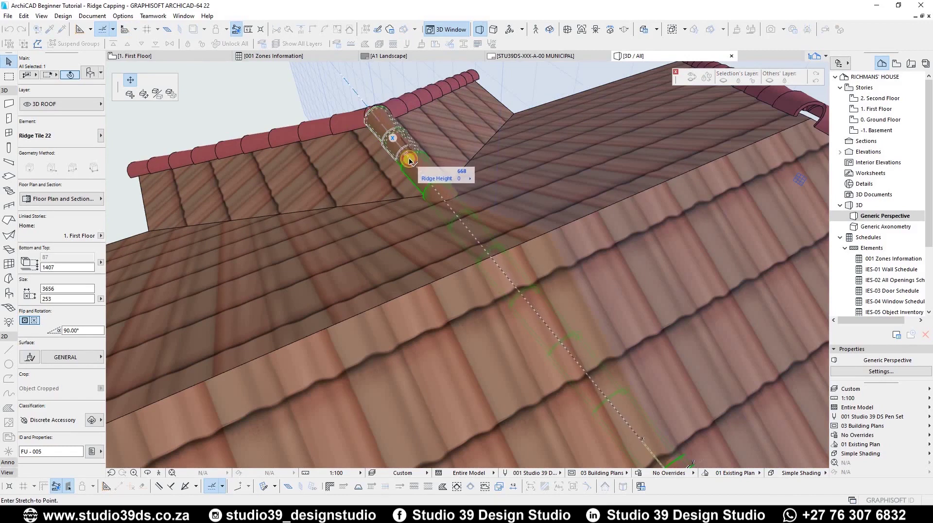
left_click(409, 161)
left_click(433, 194)
left_click(439, 194)
scroll(359, 212, "down", 4)
middle_click_drag(585, 202, 487, 200, "shift")
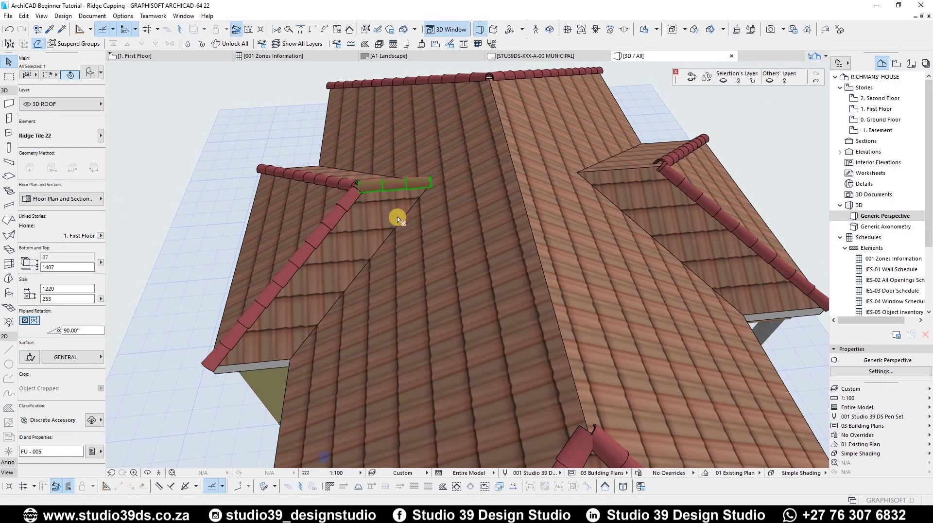
Mirror a copy of the porch's level ridge tile across the main roof ridge onto the opposite porch
key("ctrl+alt+m")
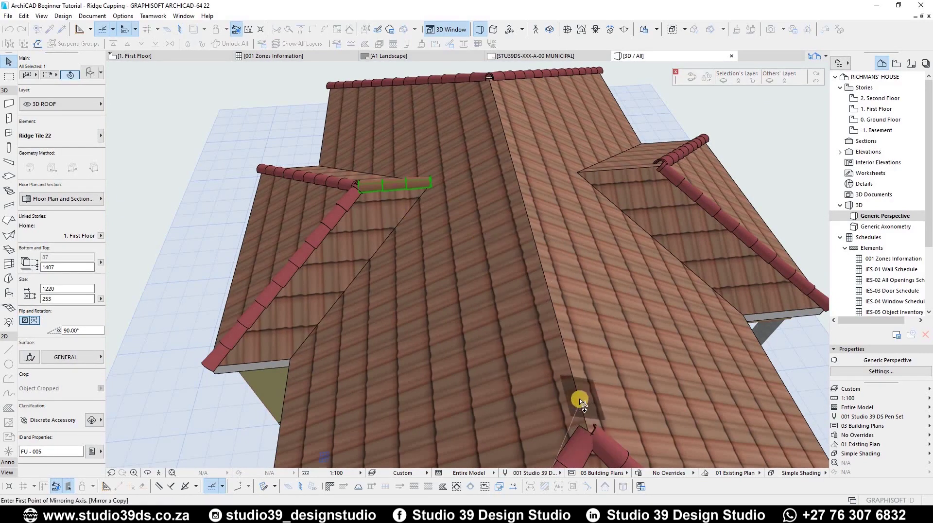
left_click(545, 251)
left_click(534, 220)
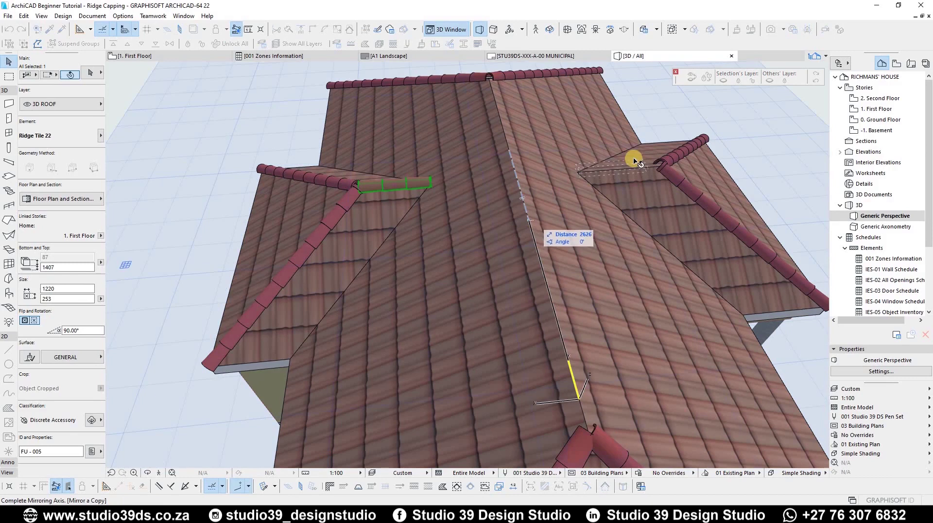
Stretch the mirrored ridge tile to 1500 mm so it reaches the apex where the porch's hip tiles meet
scroll(624, 162, "up", 8)
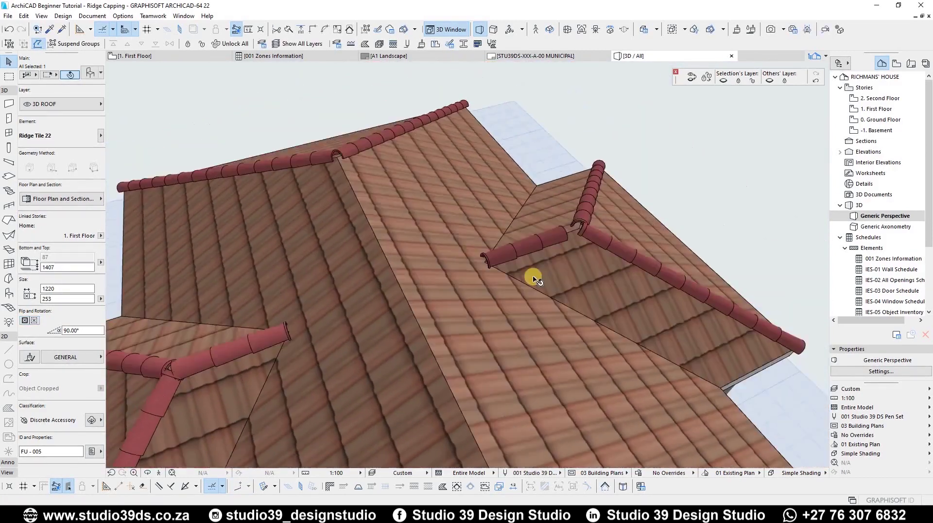
scroll(481, 322, "up", 2)
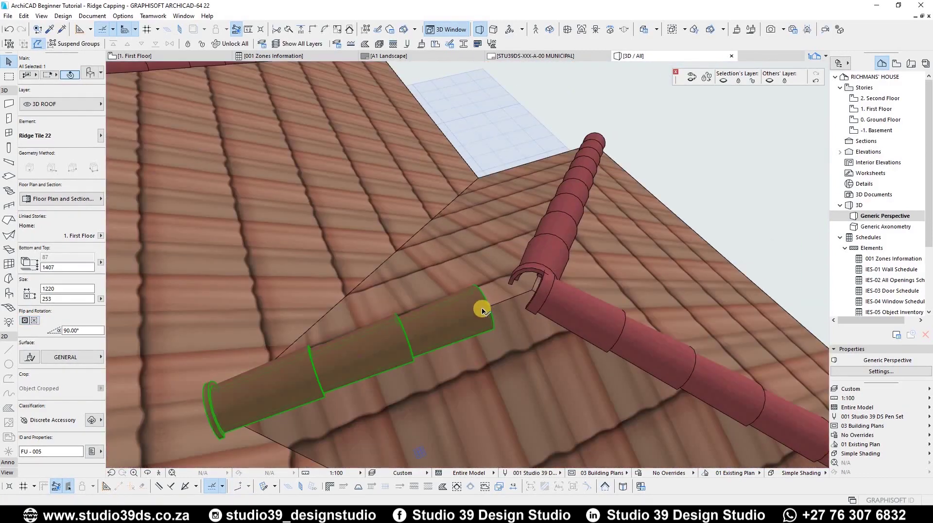
left_click(533, 292)
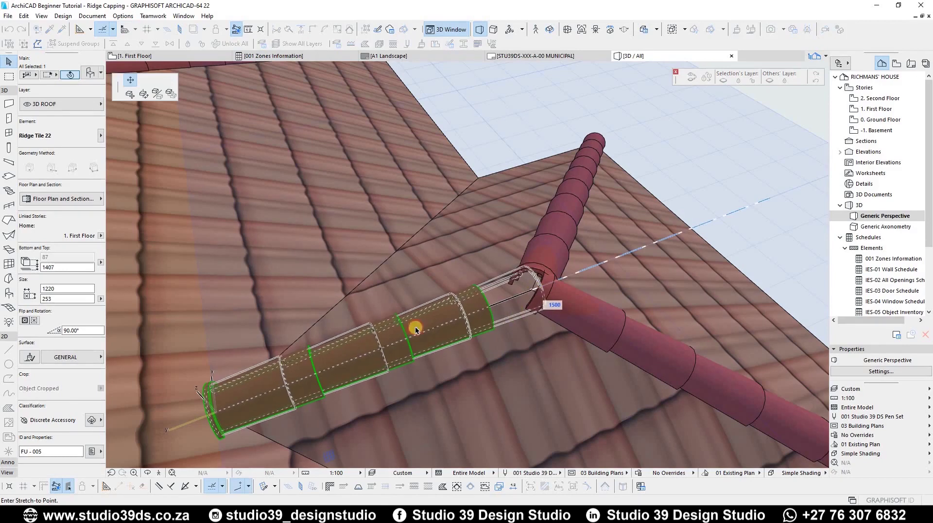
key("Return")
scroll(250, 334, "down", 5)
scroll(521, 305, "up", 3)
middle_click_drag(599, 267, 557, 281, "shift")
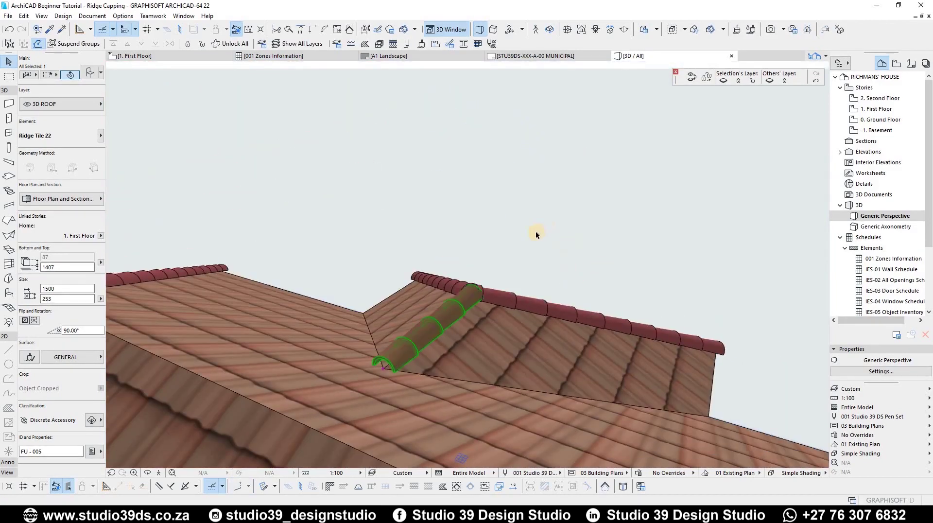
Copy the 1500 mm level ridge tile from the porch to the main roof apex where the two hip tiles meet
scroll(483, 202, "down", 5)
scroll(539, 208, "up", 3)
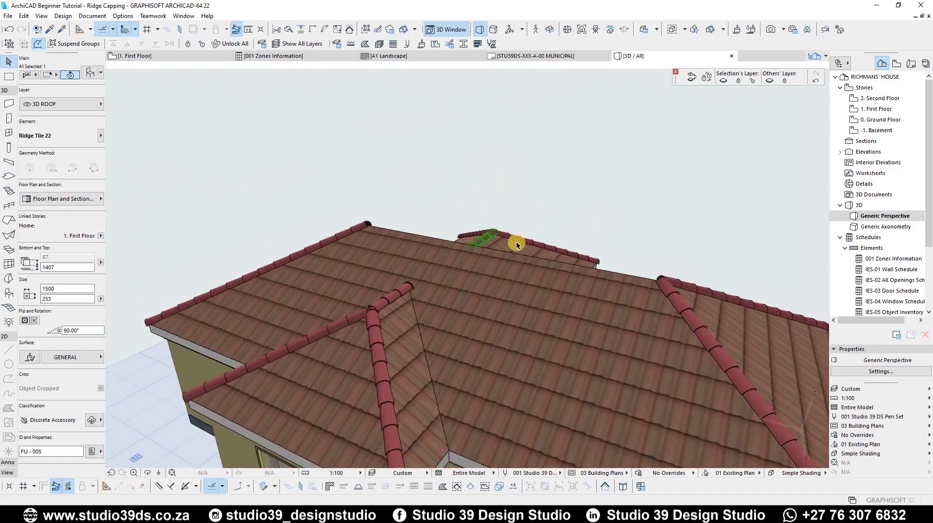
scroll(487, 217, "up", 3)
middle_click_drag(346, 262, 438, 261, "shift")
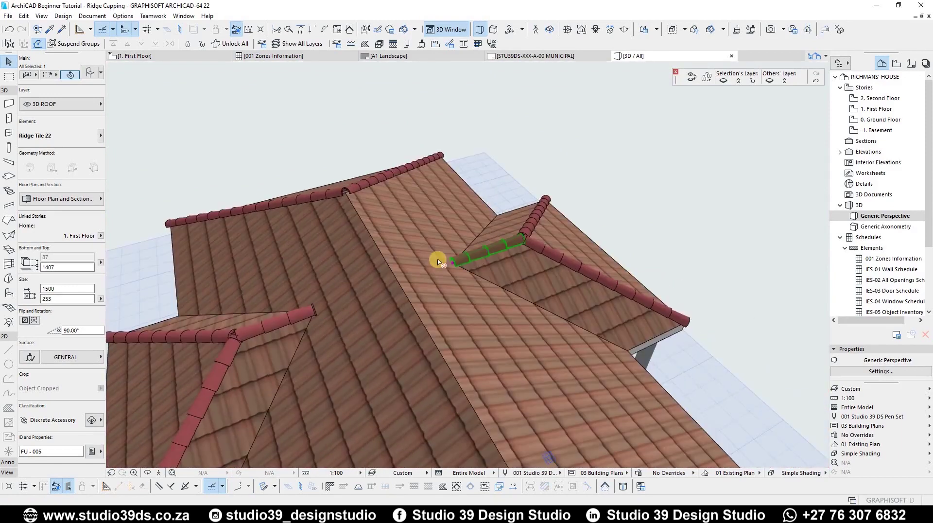
key("ctrl+shift+d")
scroll(452, 266, "up", 2)
left_click(546, 248)
scroll(316, 182, "up", 2)
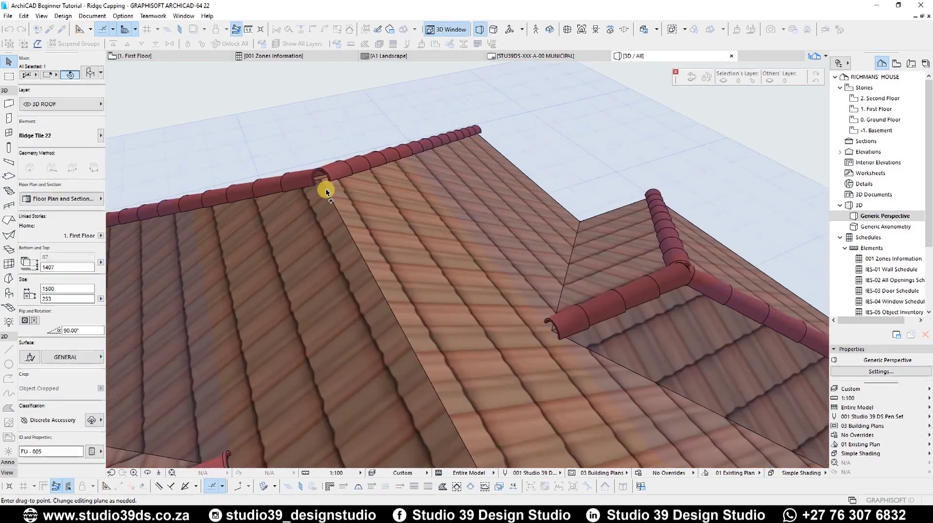
scroll(326, 189, "up", 2)
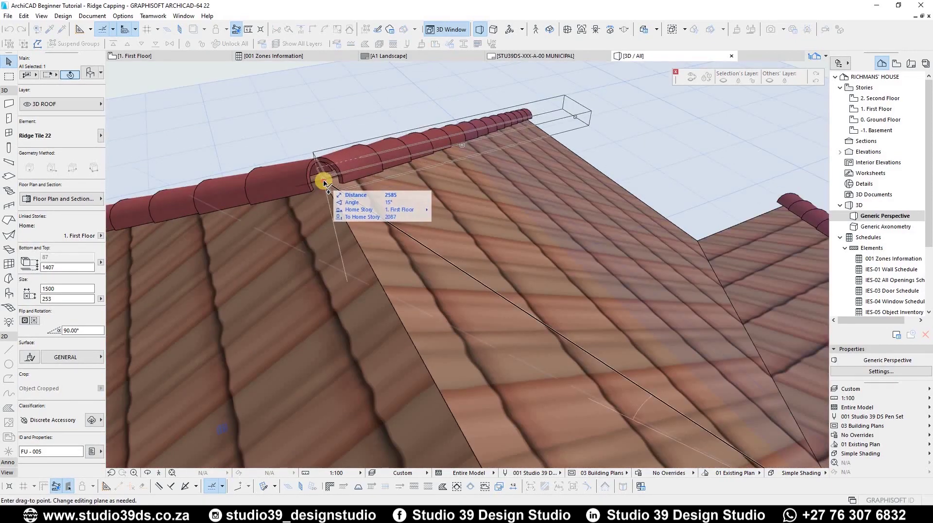
left_click(324, 181)
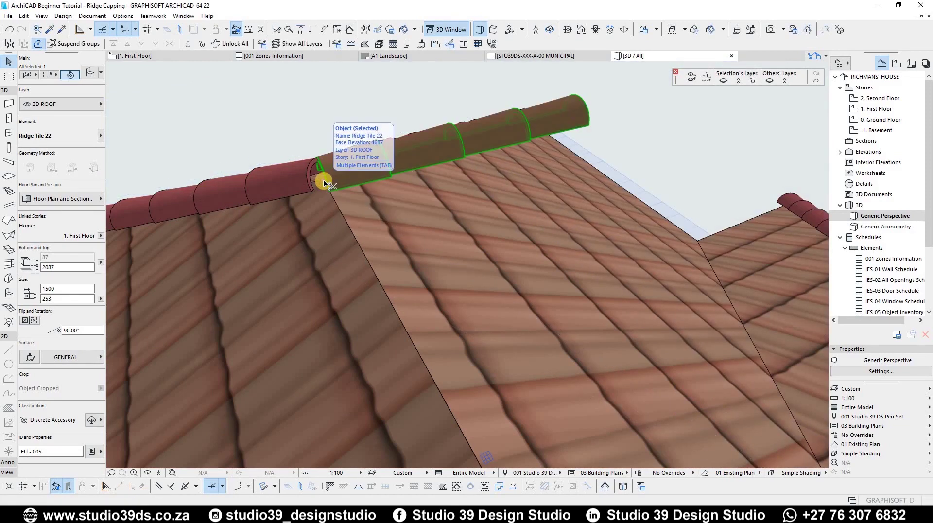
Rotate the copied ridge tile about its apex end to 0° so it runs along the main ridge
key("ctrl+e")
left_click(322, 181)
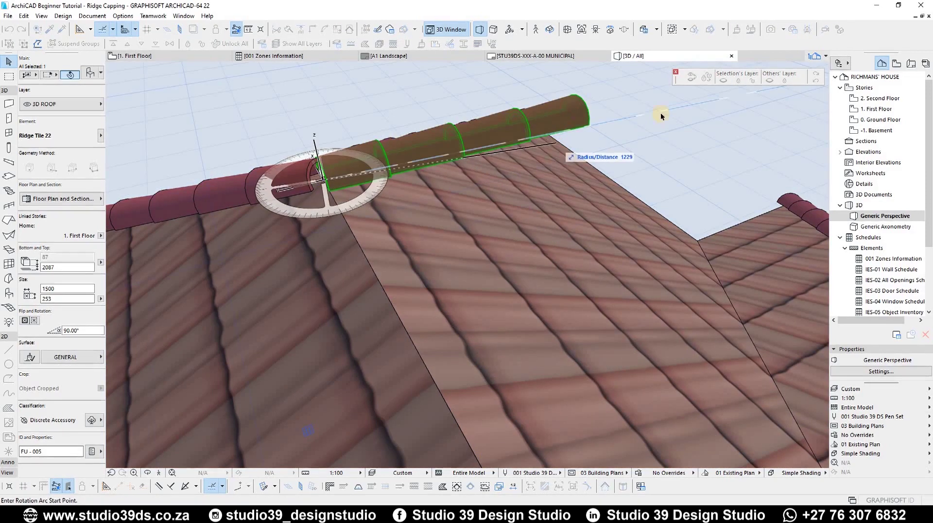
left_click(650, 99)
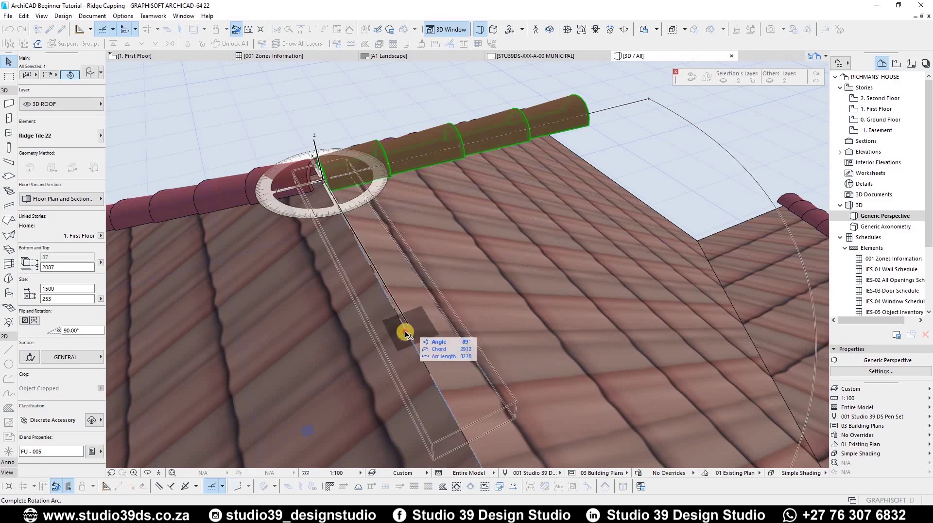
left_click(331, 220)
Stretch the main ridge tile to 6890 mm, ending it at the opposite apex of the main roof
scroll(398, 305, "down", 10)
middle_click_drag(629, 261, 345, 231, "shift")
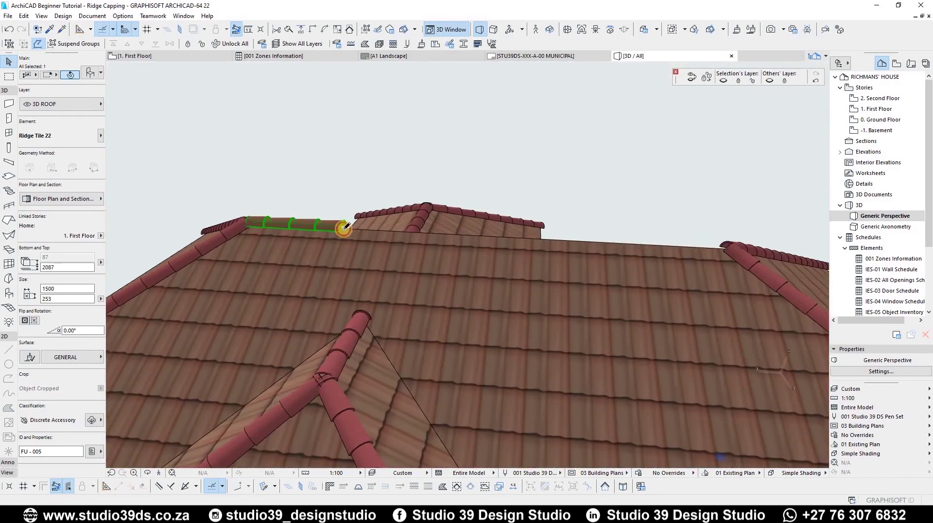
left_click(343, 229)
scroll(434, 255, "down", 1)
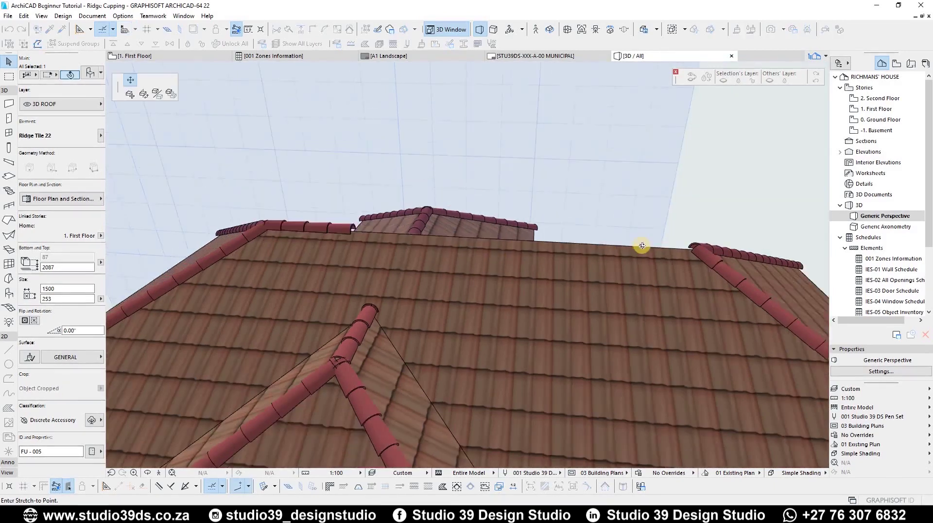
middle_click_drag(642, 245, 553, 169, "shift")
scroll(535, 179, "up", 5)
middle_click_drag(555, 208, 519, 227, "shift")
scroll(518, 227, "down", 5)
scroll(489, 188, "up", 3)
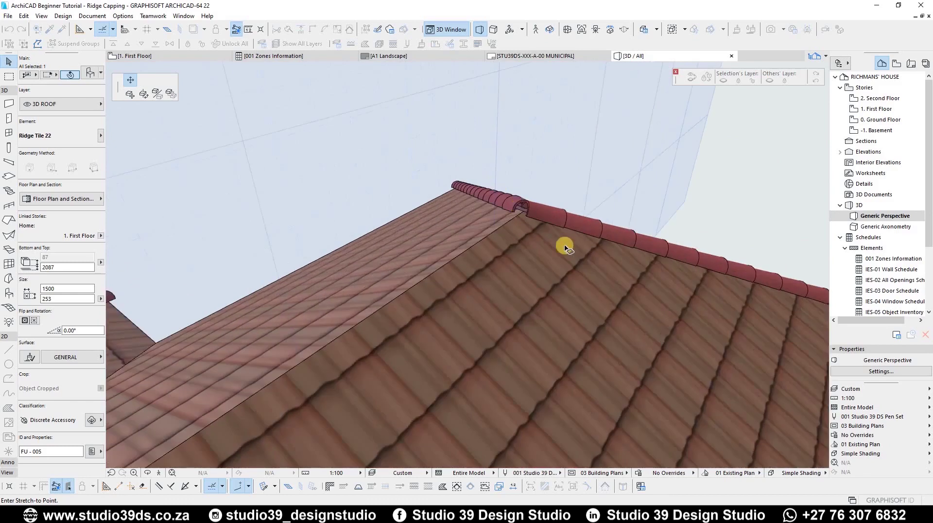
scroll(571, 257, "up", 3)
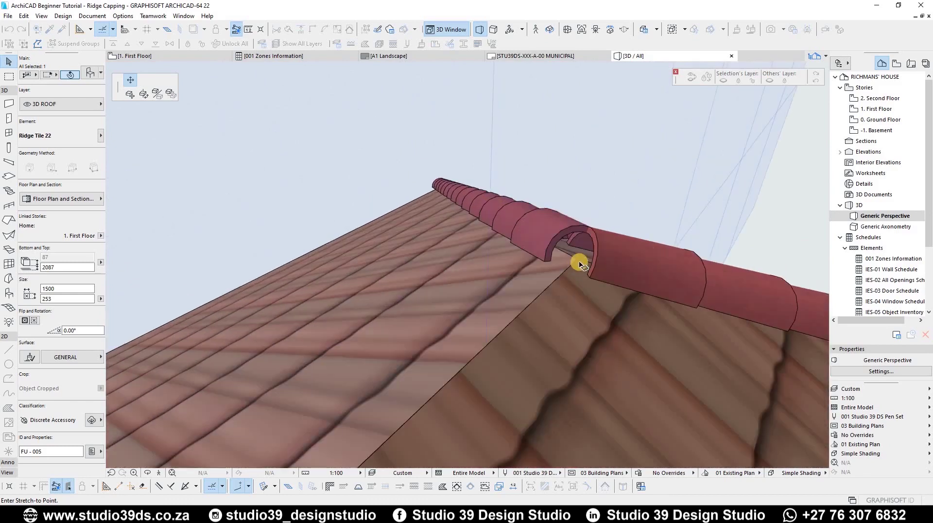
left_click(399, 311)
scroll(530, 249, "down", 10)
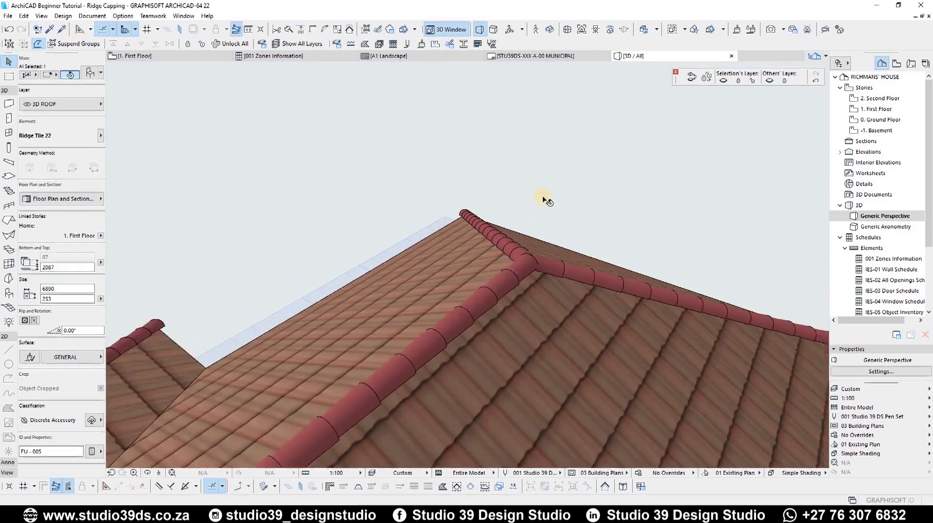
Deselect the ridge tile and examine the capped roof and house exterior from several sides
middle_click_drag(241, 196, 552, 270, "shift")
key("Escape")
middle_click_drag(681, 209, 657, 330, "shift")
scroll(412, 313, "up", 3)
middle_click_drag(472, 298, 628, 373, "shift")
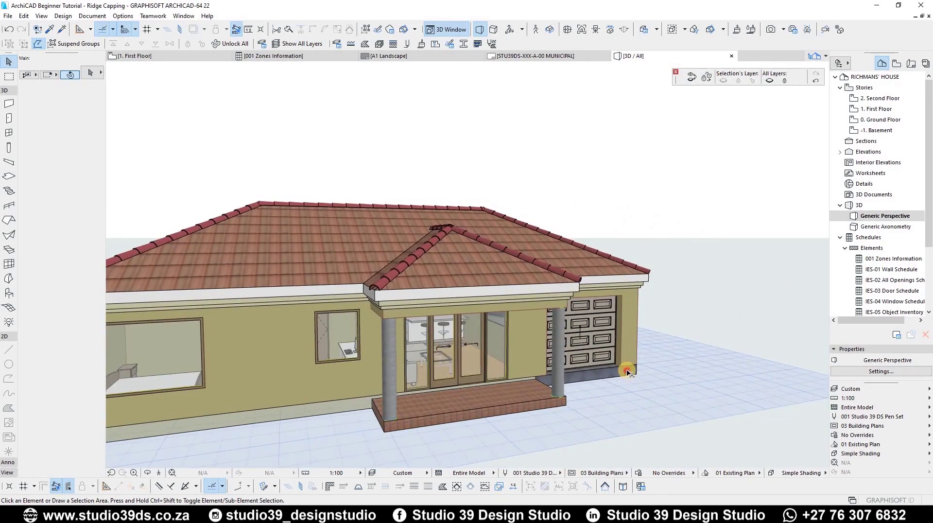
left_click(29, 357)
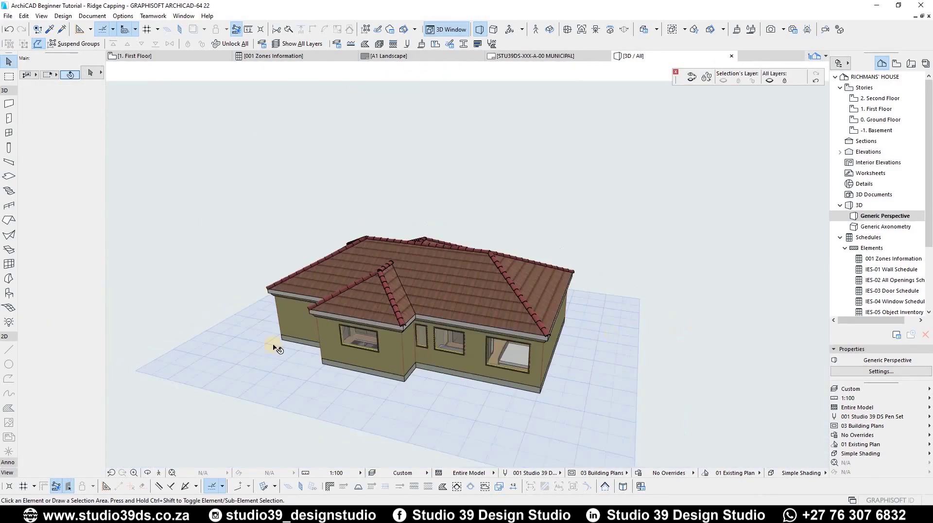
middle_click_drag(271, 344, 403, 339, "shift")
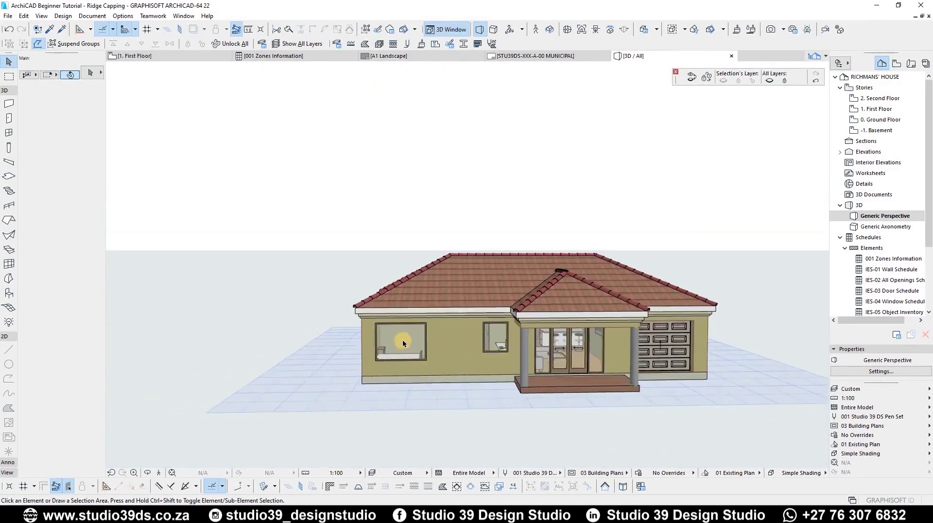
scroll(303, 367, "up", 4)
scroll(494, 366, "down", 1)
middle_click_drag(494, 366, 371, 411, "shift")
scroll(395, 368, "up", 5)
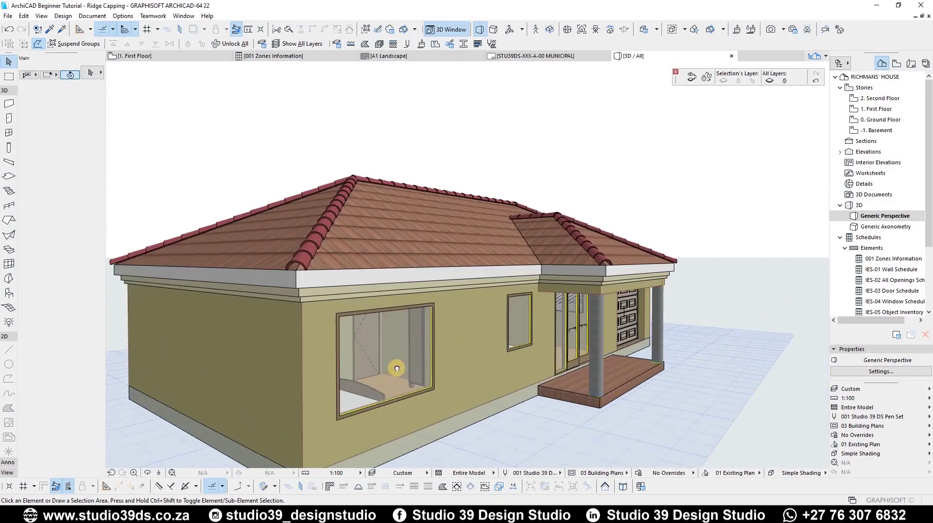
middle_click_drag(397, 332, 370, 356, "shift")
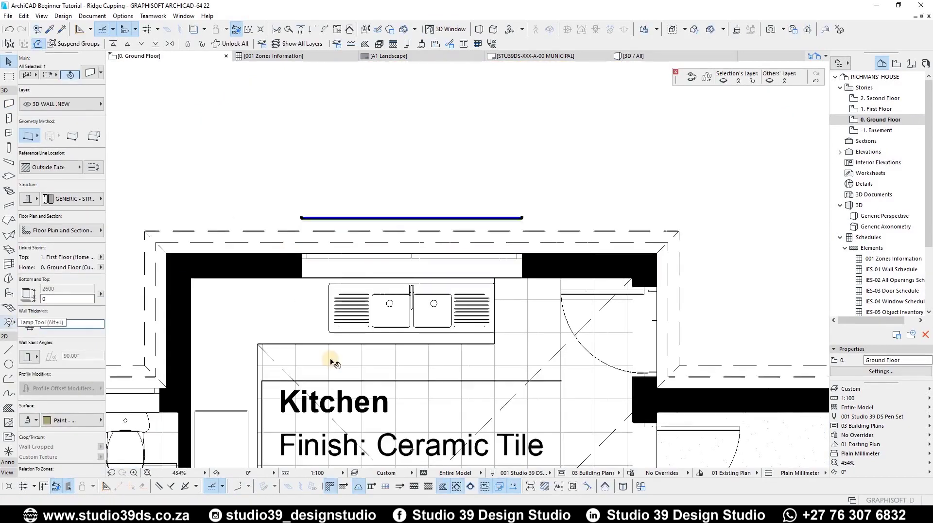
Copy the selected 20 mm thick wall panel to the outer wall face at the edge of the kitchen window opening
scroll(438, 309, "up", 3)
key("ctrl+e")
key("ctrl+shift+d")
left_click(485, 298)
scroll(486, 298, "down", 5)
scroll(502, 281, "up", 4)
scroll(427, 269, "up", 3)
scroll(427, 269, "down", 7)
scroll(663, 274, "up", 6)
scroll(663, 273, "down", 5)
scroll(406, 342, "up", 6)
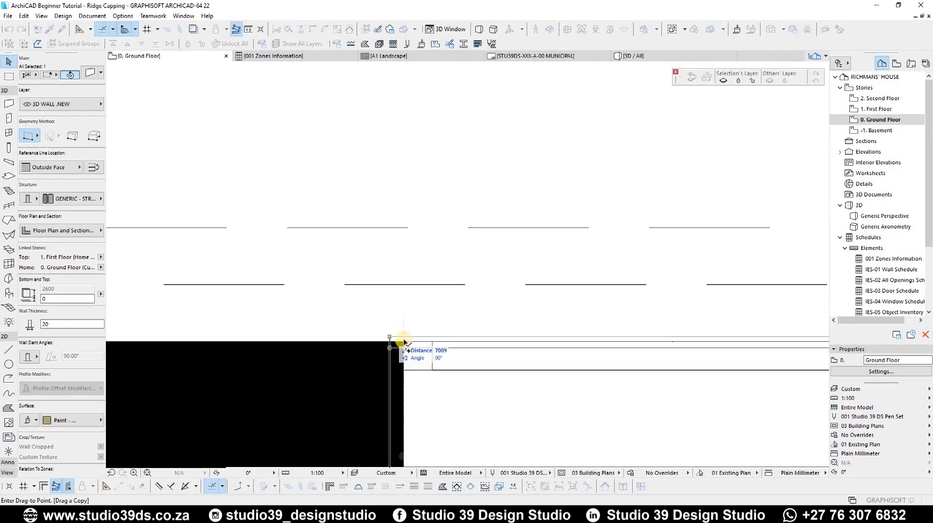
left_click(406, 341)
scroll(410, 309, "down", 4)
Drag another copy of the thin wall panel a short distance at the wall face, and inspect the house in 3D
key("ctrl+shift+d")
left_click(411, 308)
left_click(413, 298)
key("F3")
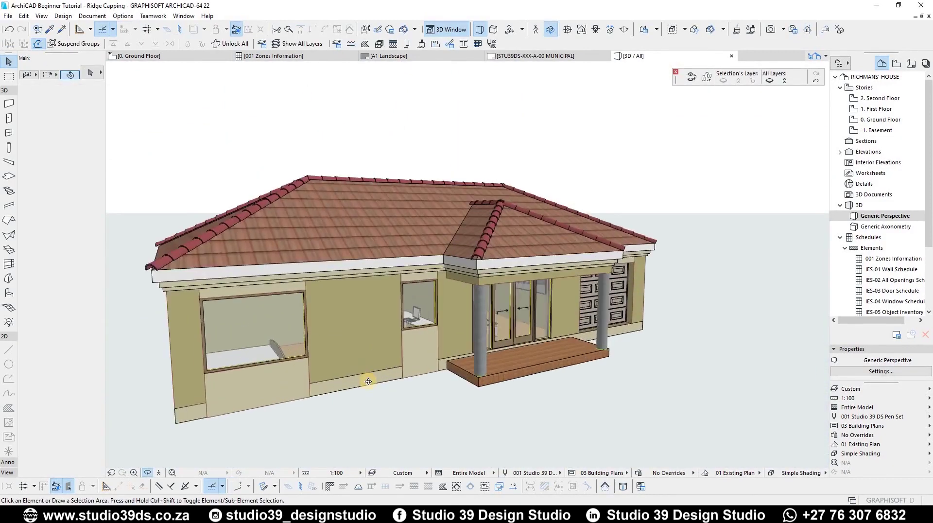
left_click_drag(368, 382, 340, 335)
left_click_drag(534, 300, 641, 305)
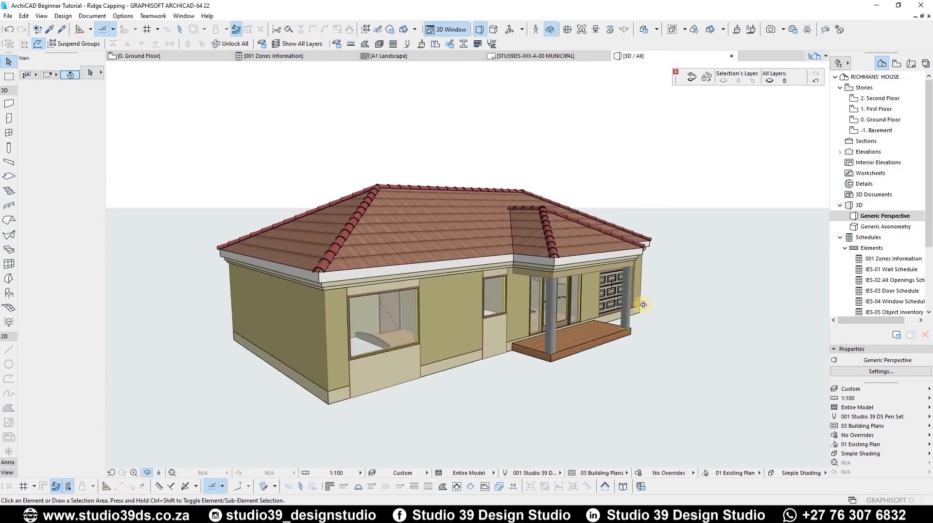
scroll(617, 304, "up", 3)
left_click_drag(532, 314, 550, 293)
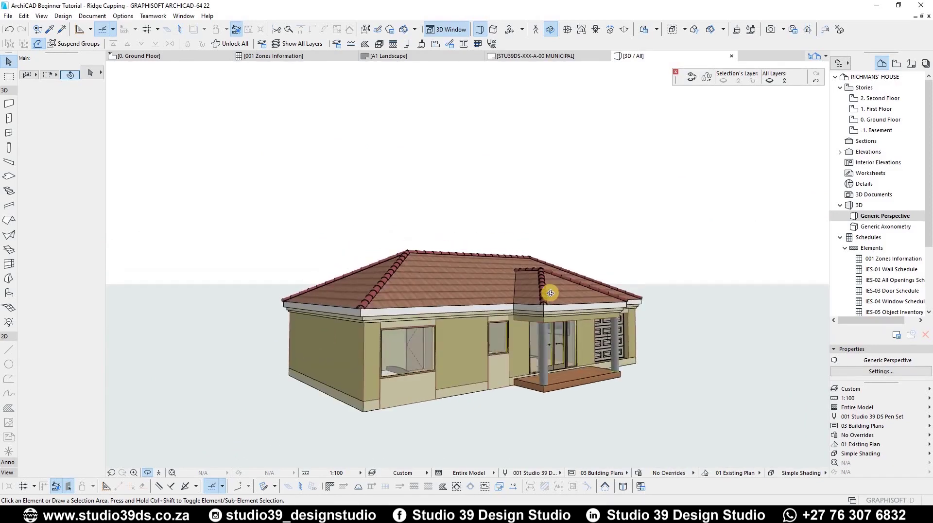